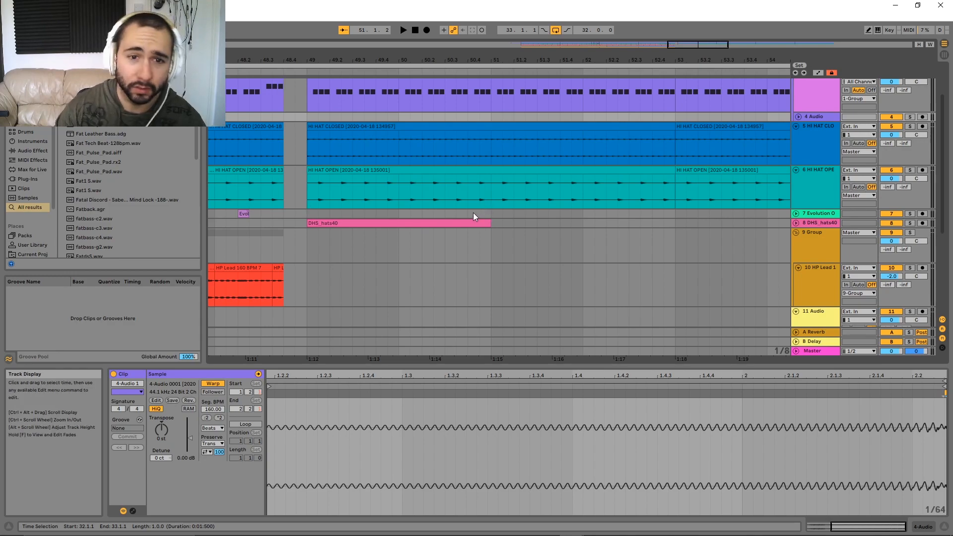
Examine the hi-hat, percussion and lead tracks in the arrangement around bar 33
{"action": "scroll", "coordinate": [473, 213], "scroll_direction": "down", "scroll_amount": 1}
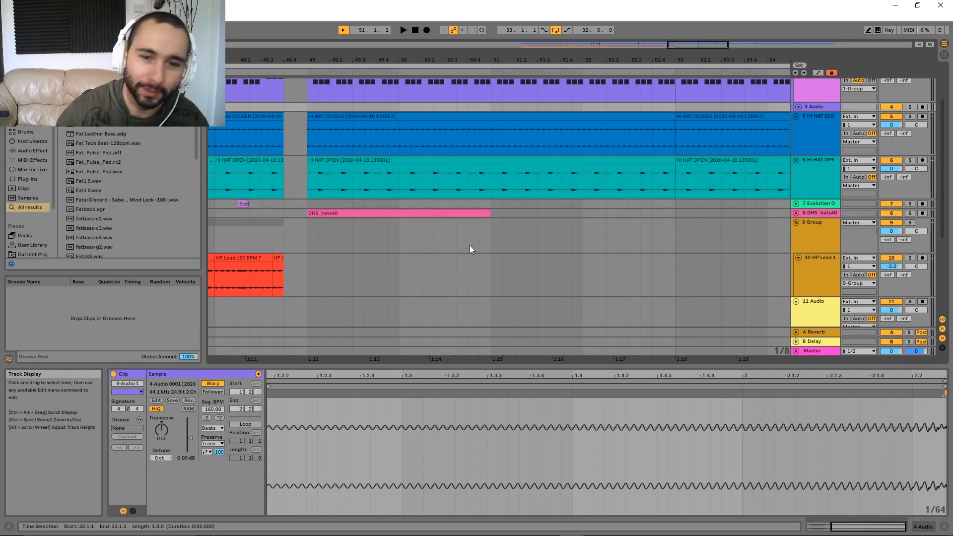
{"action": "scroll", "coordinate": [469, 246], "scroll_direction": "down", "scroll_amount": 1}
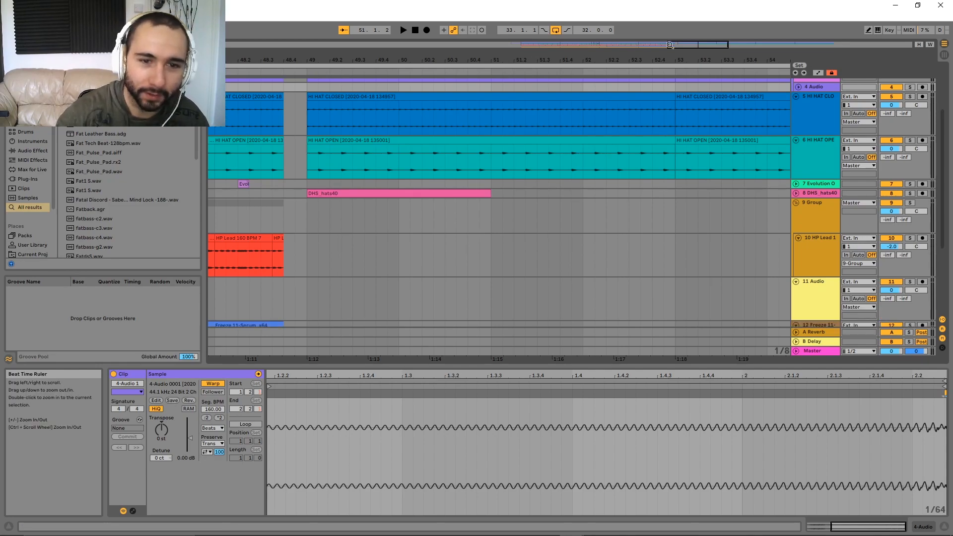
{"action": "left_click_drag", "start_coordinate": [707, 46], "coordinate": [526, 77]}
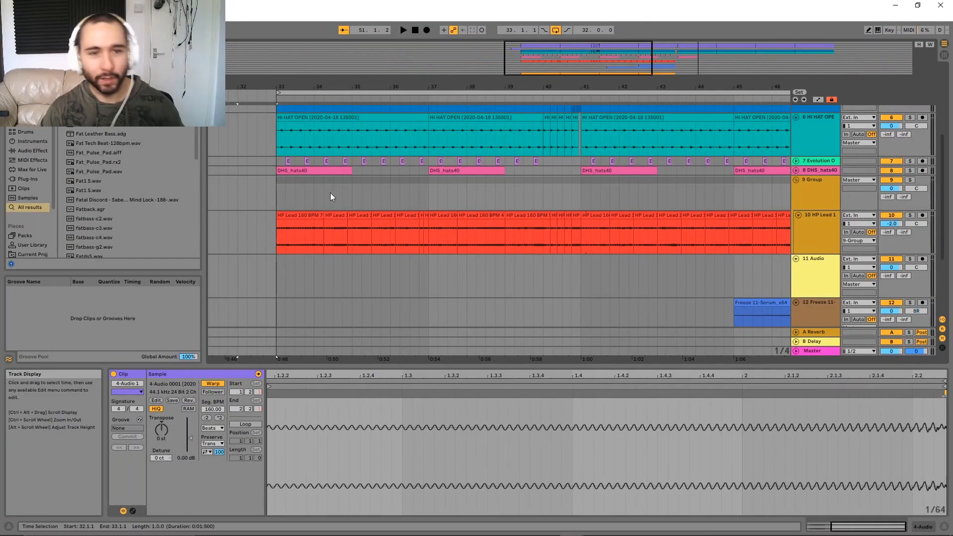
{"action": "scroll", "coordinate": [328, 193], "scroll_direction": "up", "scroll_amount": 1}
{"action": "scroll", "coordinate": [287, 193], "scroll_direction": "up", "scroll_amount": 3}
{"action": "left_click_drag", "start_coordinate": [314, 194], "coordinate": [365, 216]}
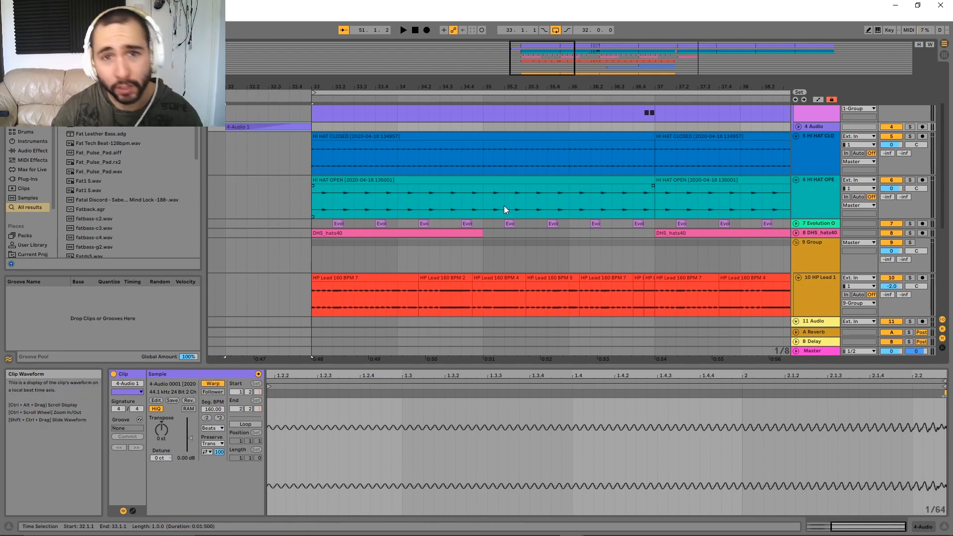
{"action": "scroll", "coordinate": [498, 225], "scroll_direction": "up", "scroll_amount": 3}
{"action": "scroll", "coordinate": [499, 224], "scroll_direction": "up", "scroll_amount": 1}
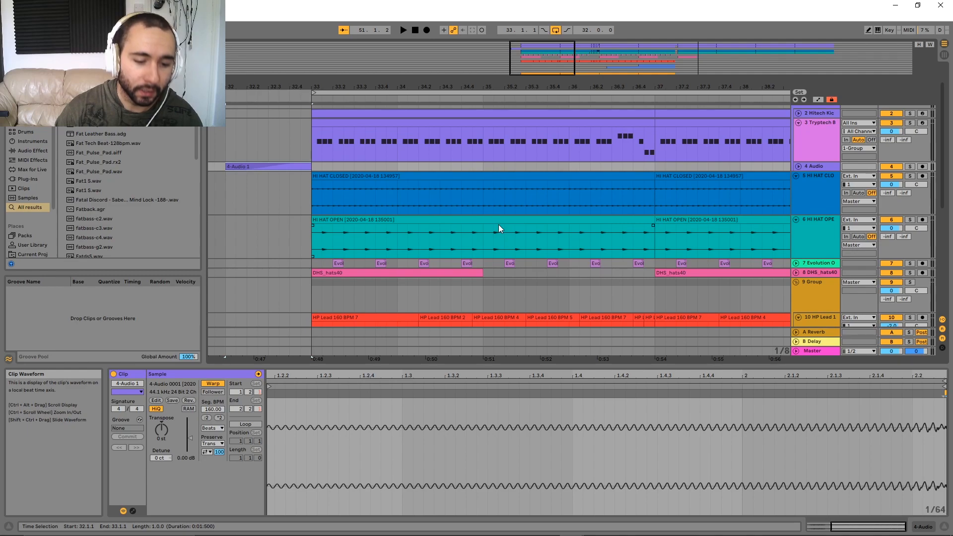
{"action": "scroll", "coordinate": [499, 238], "scroll_direction": "down", "scroll_amount": 5}
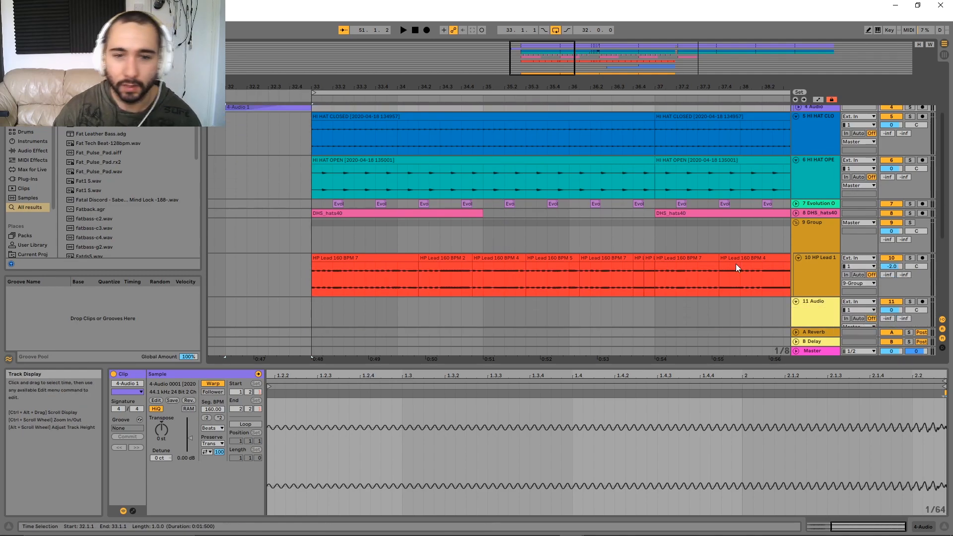
Solo the HP Lead track and listen to its clips from bar 33
{"action": "left_click", "coordinate": [805, 281]}
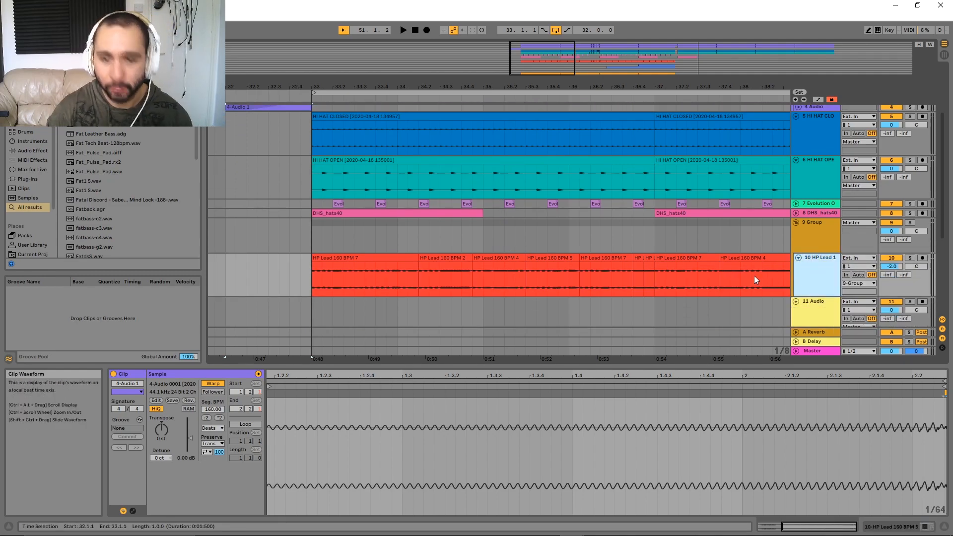
{"action": "left_click", "coordinate": [335, 256]}
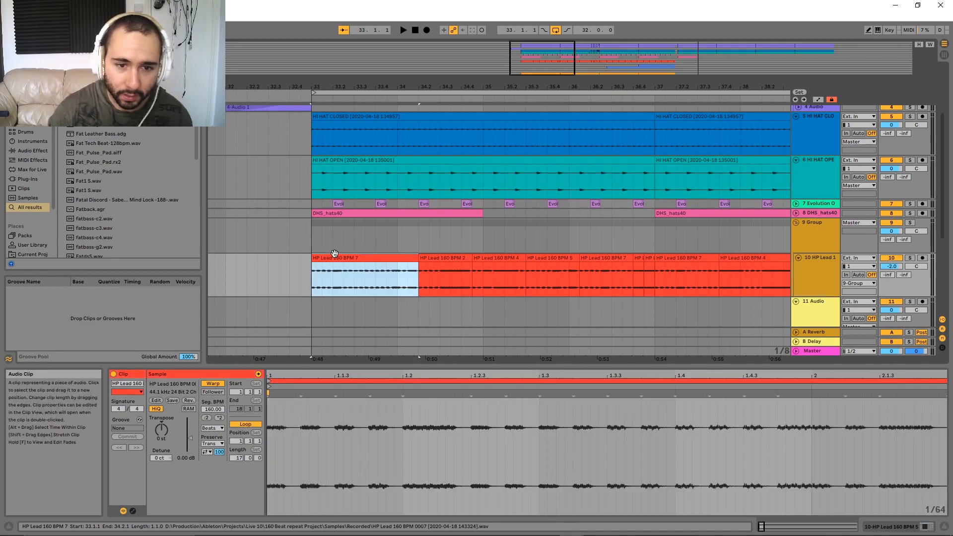
{"action": "left_click", "coordinate": [910, 257]}
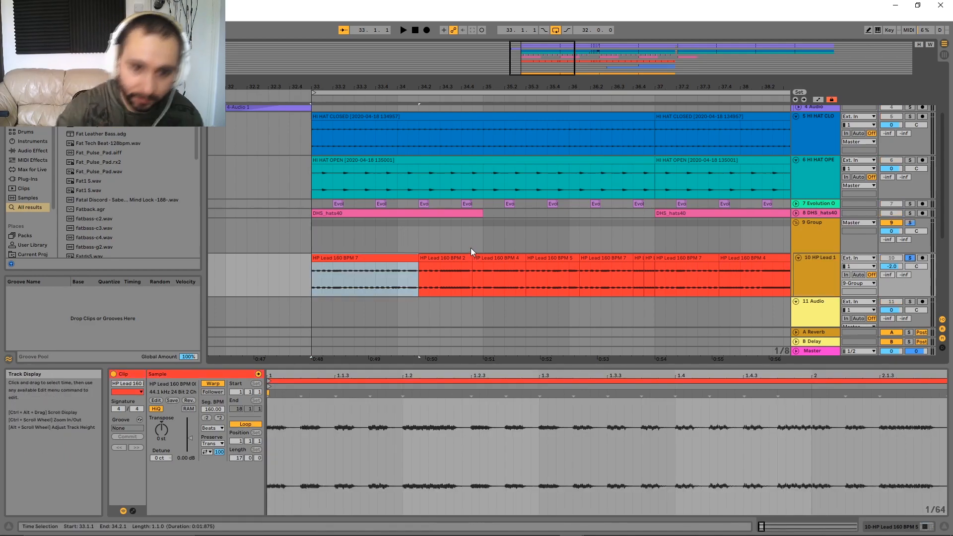
{"action": "left_click_drag", "start_coordinate": [465, 86], "coordinate": [369, 79]}
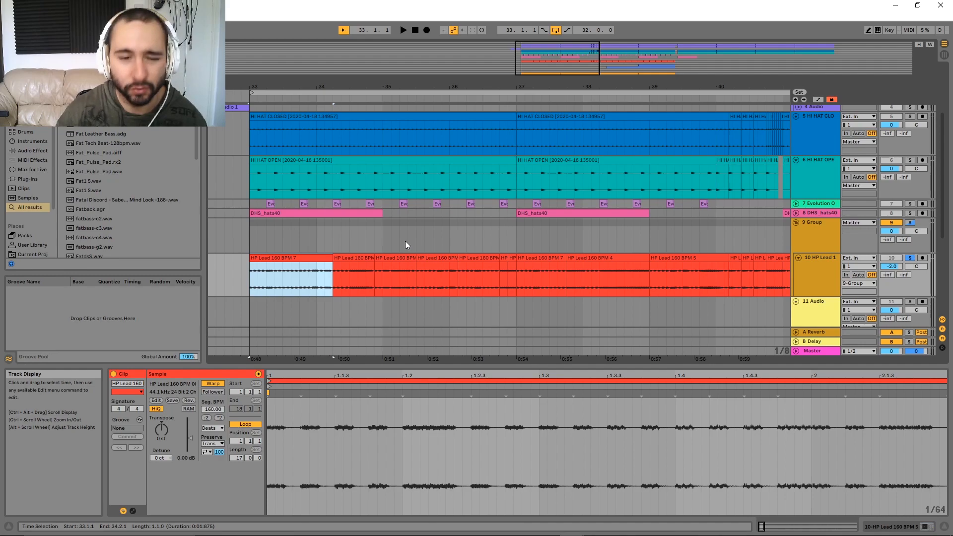
{"action": "key", "text": "space"}
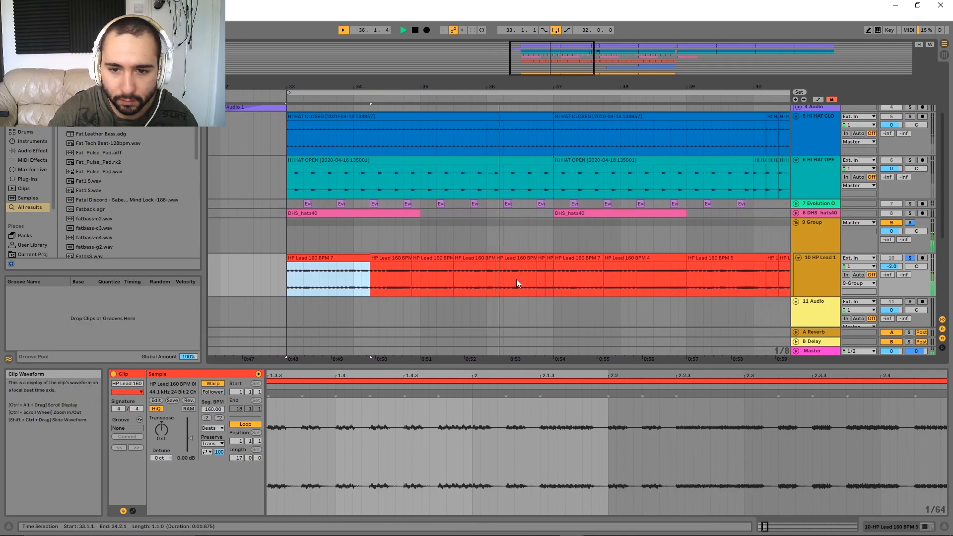
{"action": "key", "text": "space"}
{"action": "left_click", "coordinate": [293, 279]}
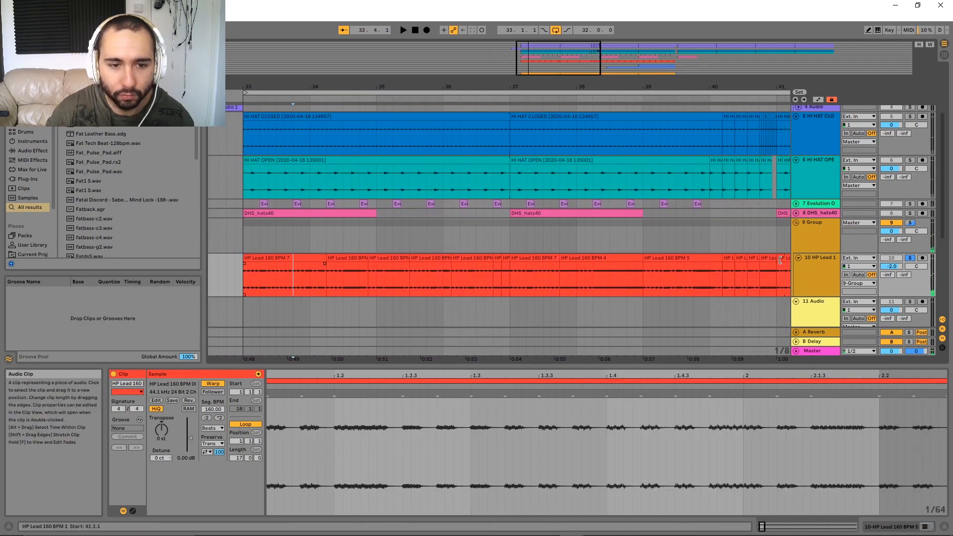
Insert a MIDI track below the HP Lead track, load the Fat FM lead preset on it and close its plug-in windows
{"action": "left_click", "coordinate": [818, 270]}
{"action": "key", "text": "ctrl+shift+t"}
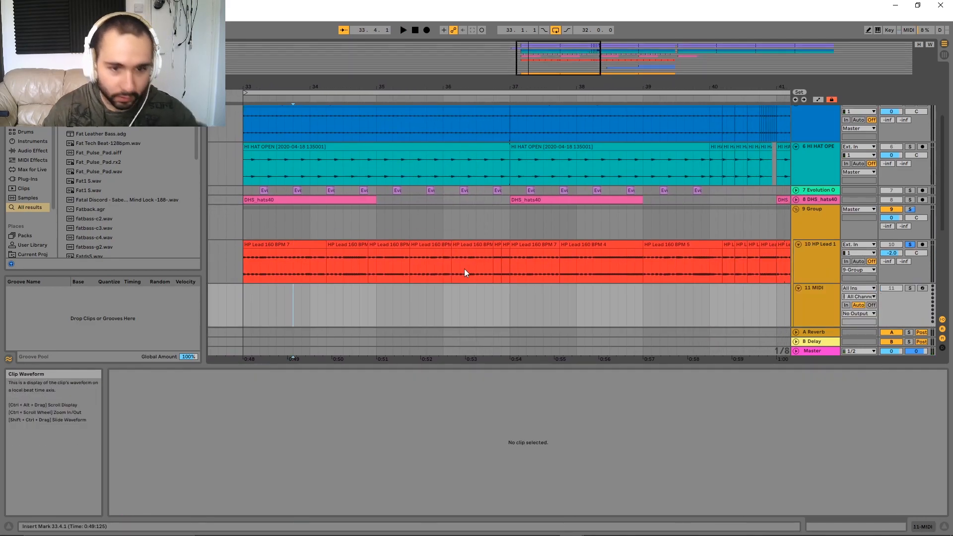
{"action": "left_click_drag", "start_coordinate": [100, 124], "coordinate": [424, 297]}
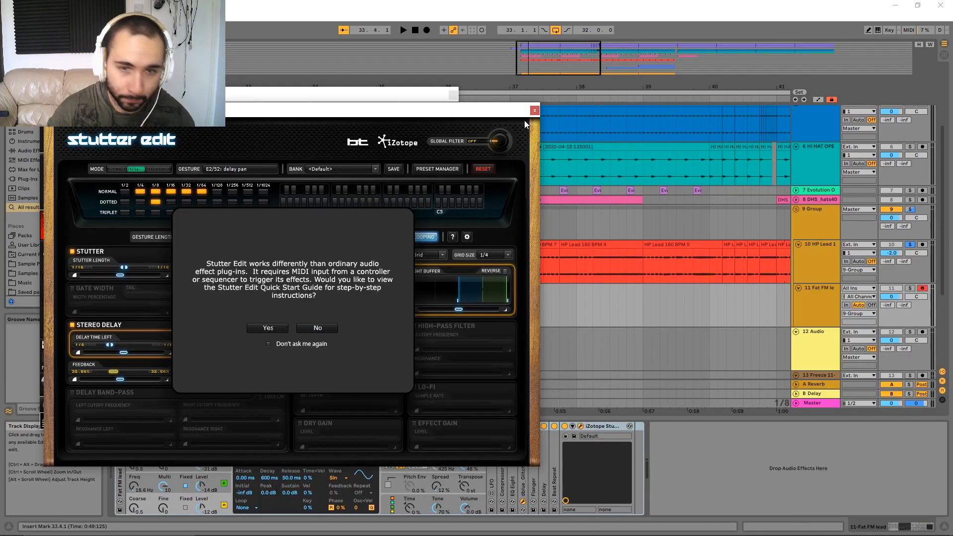
{"action": "left_click", "coordinate": [535, 110]}
{"action": "left_click", "coordinate": [453, 95]}
Create an empty four-bar MIDI clip on the Fat FM lead track from bar 33 to bar 37
{"action": "scroll", "coordinate": [433, 288], "scroll_direction": "down", "scroll_amount": 3}
{"action": "scroll", "coordinate": [451, 313], "scroll_direction": "up", "scroll_amount": 3}
{"action": "left_click_drag", "start_coordinate": [297, 304], "coordinate": [561, 303]}
{"action": "key", "text": "ctrl+shift+m"}
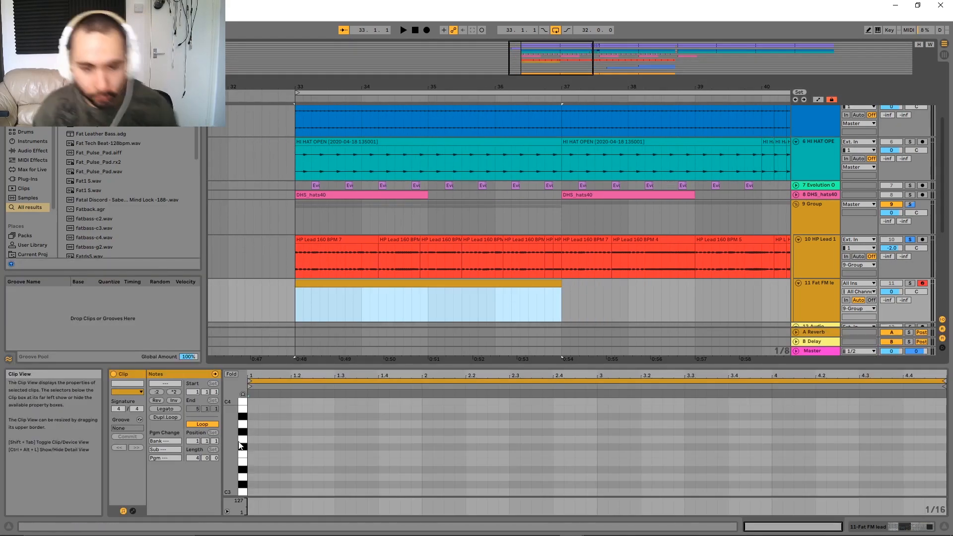
{"action": "scroll", "coordinate": [268, 442], "scroll_direction": "down", "scroll_amount": 3}
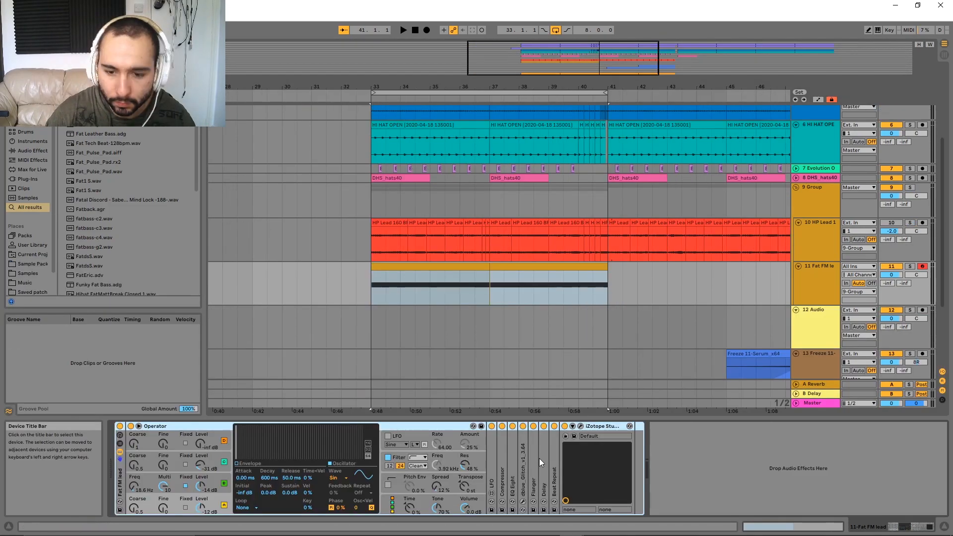
Unfold Beat Repeat in the Fat FM lead track's device chain, and briefly unfold and refold the dblue_Glitch device
{"action": "double_click", "coordinate": [555, 458]}
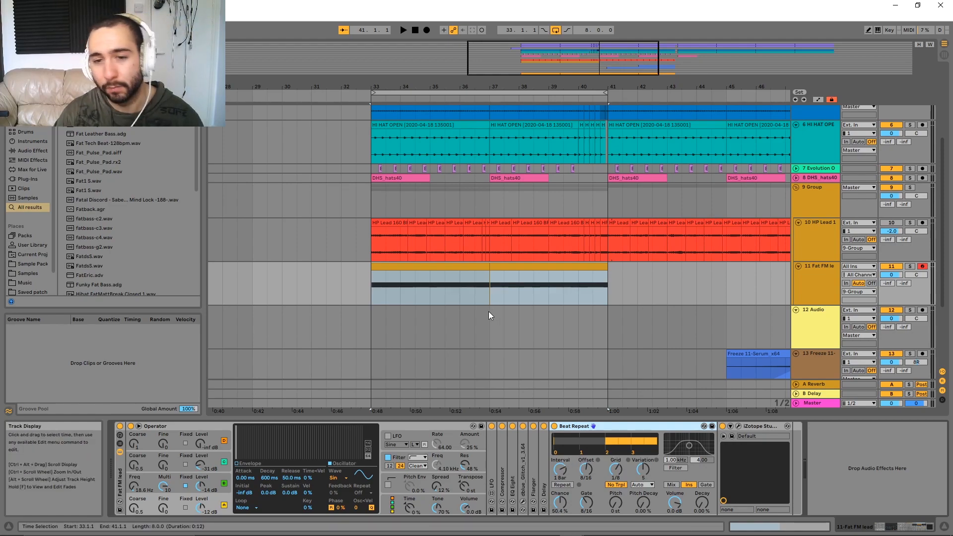
{"action": "left_click", "coordinate": [436, 267]}
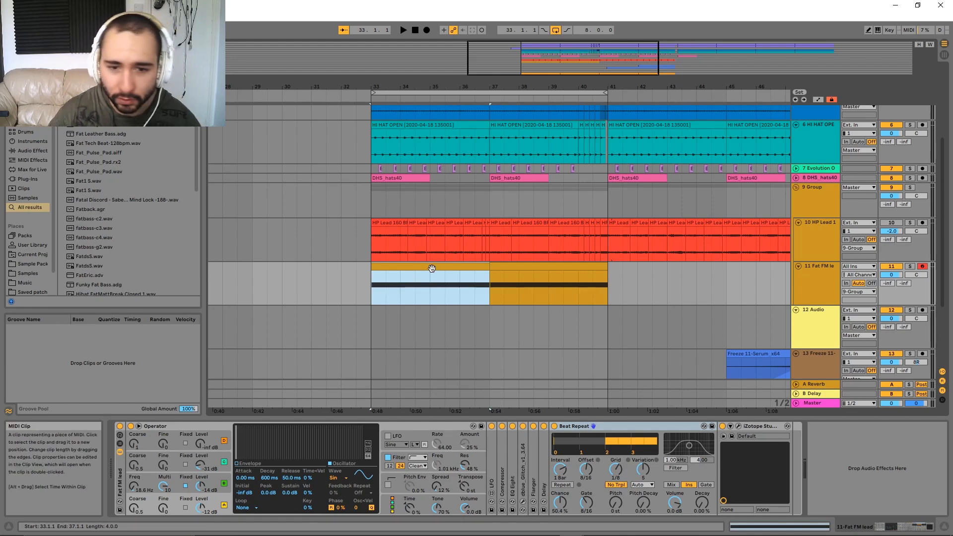
{"action": "double_click", "coordinate": [432, 268]}
{"action": "left_click", "coordinate": [815, 270]}
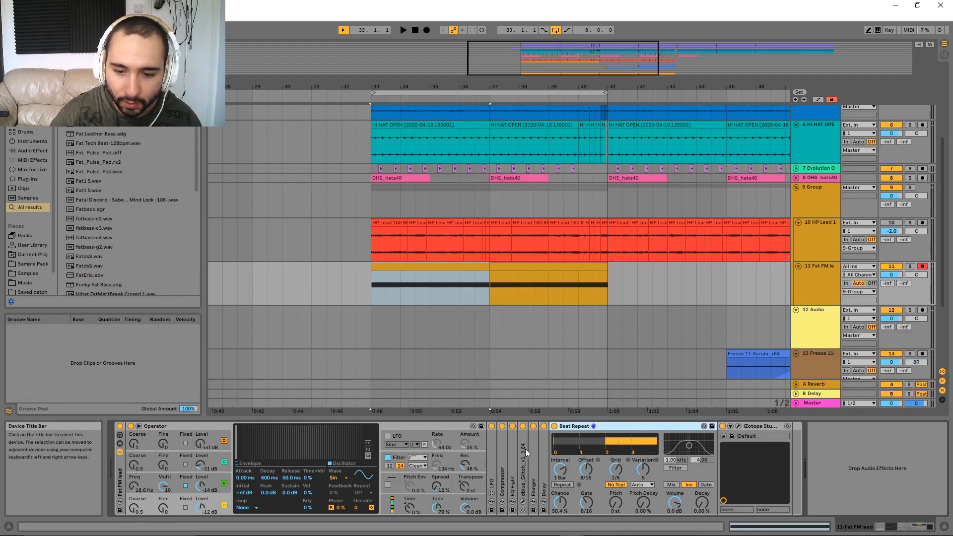
{"action": "double_click", "coordinate": [519, 450]}
{"action": "left_click", "coordinate": [539, 426]}
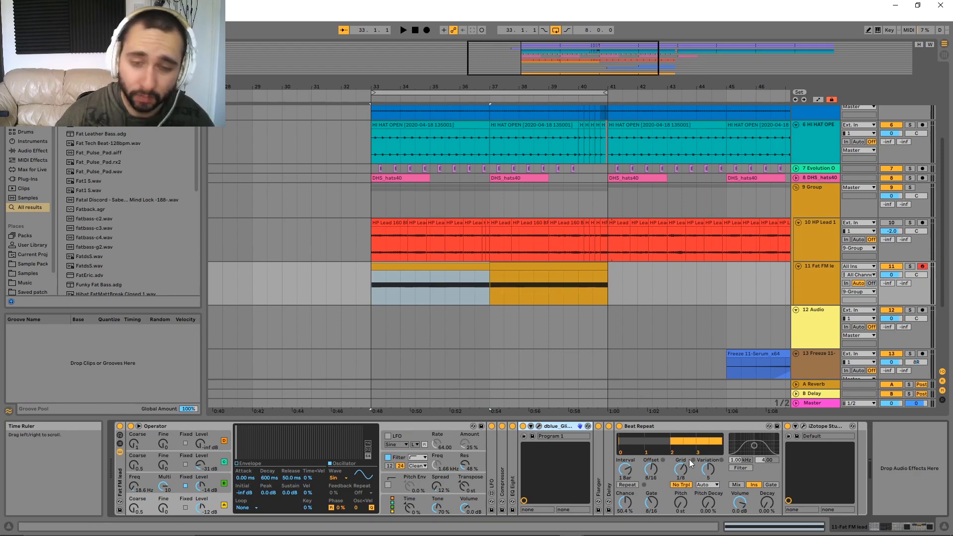
{"action": "double_click", "coordinate": [558, 426]}
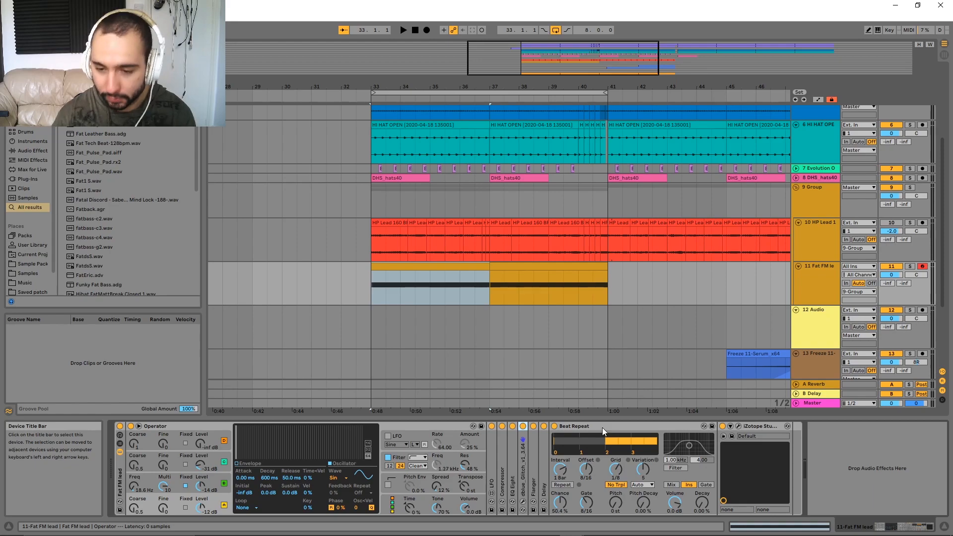
Try different Interval and Offset values in Beat Repeat, ending with Interval at 1 Bar and Offset at 8/16
{"action": "left_click_drag", "start_coordinate": [561, 470], "coordinate": [561, 475]}
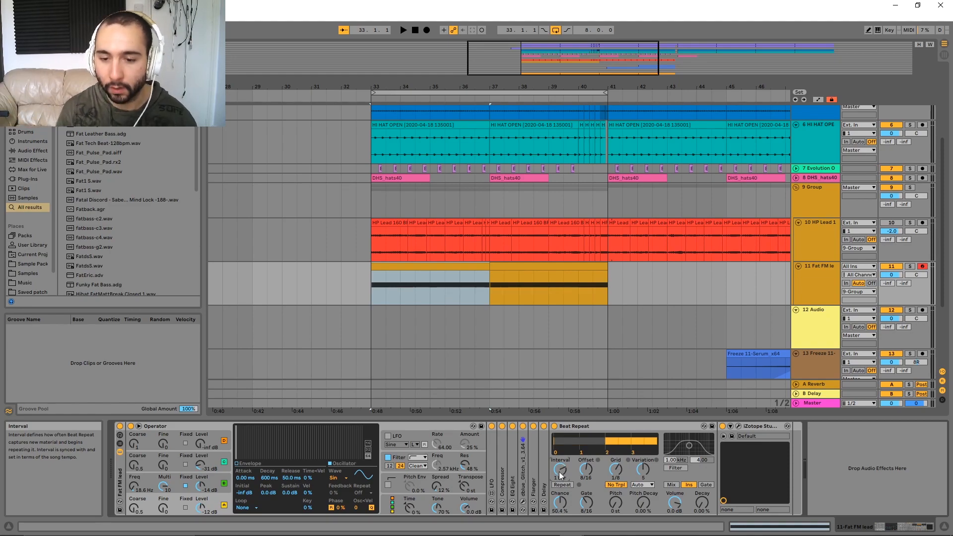
{"action": "left_click_drag", "start_coordinate": [561, 476], "coordinate": [561, 474]}
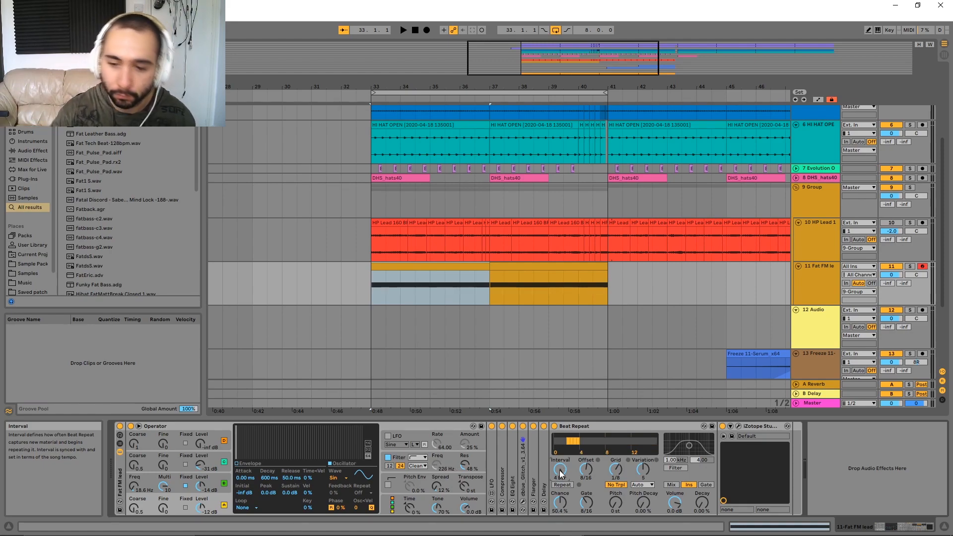
{"action": "mouse_move", "coordinate": [561, 474]}
{"action": "left_mouse_down"}
{"action": "mouse_move", "coordinate": [561, 489]}
{"action": "mouse_move", "coordinate": [560, 470]}
{"action": "left_mouse_up"}
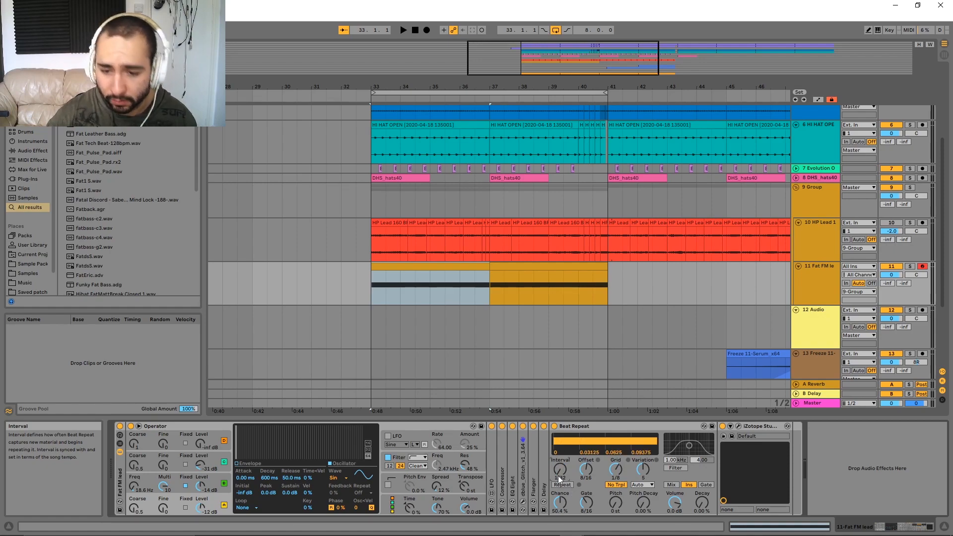
{"action": "left_click_drag", "start_coordinate": [564, 473], "coordinate": [565, 442]}
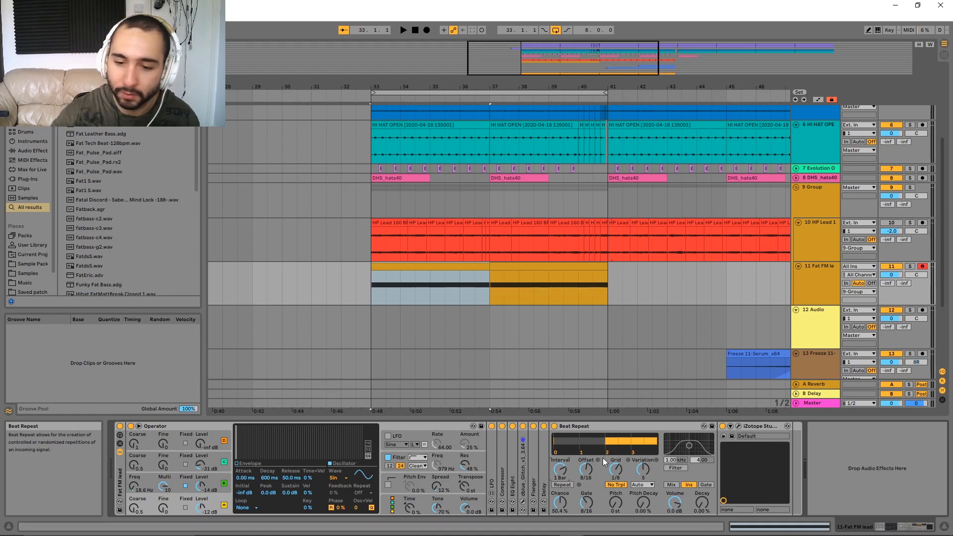
{"action": "left_click_drag", "start_coordinate": [602, 462], "coordinate": [586, 476]}
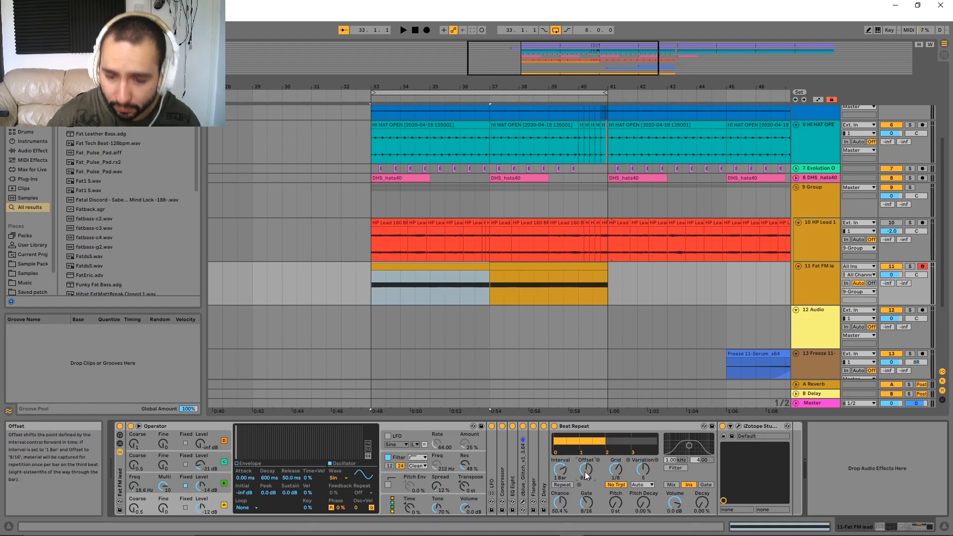
{"action": "left_click_drag", "start_coordinate": [588, 474], "coordinate": [588, 471]}
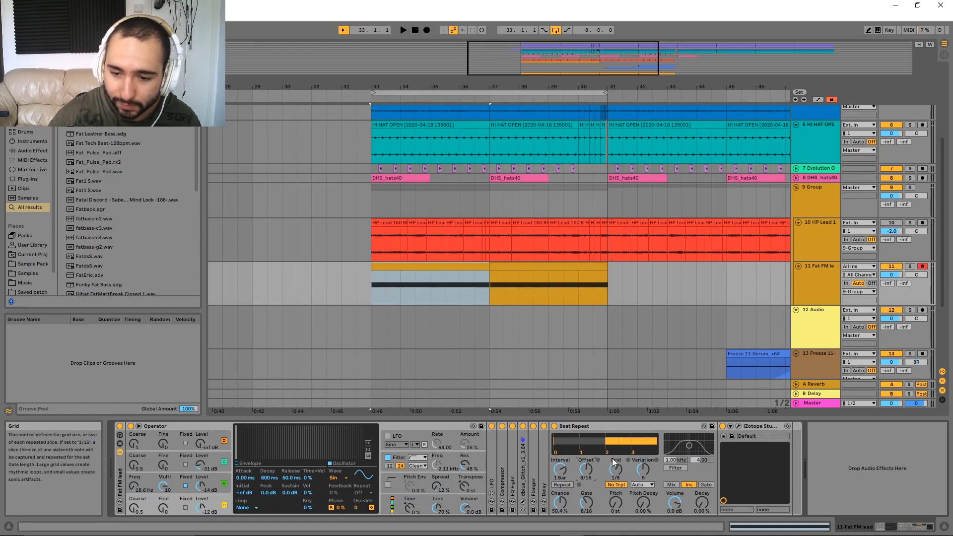
Set Beat Repeat's Grid to 1/16 and its Variation to 10, keeping Gate at 8/16
{"action": "left_click_drag", "start_coordinate": [616, 469], "coordinate": [616, 476]}
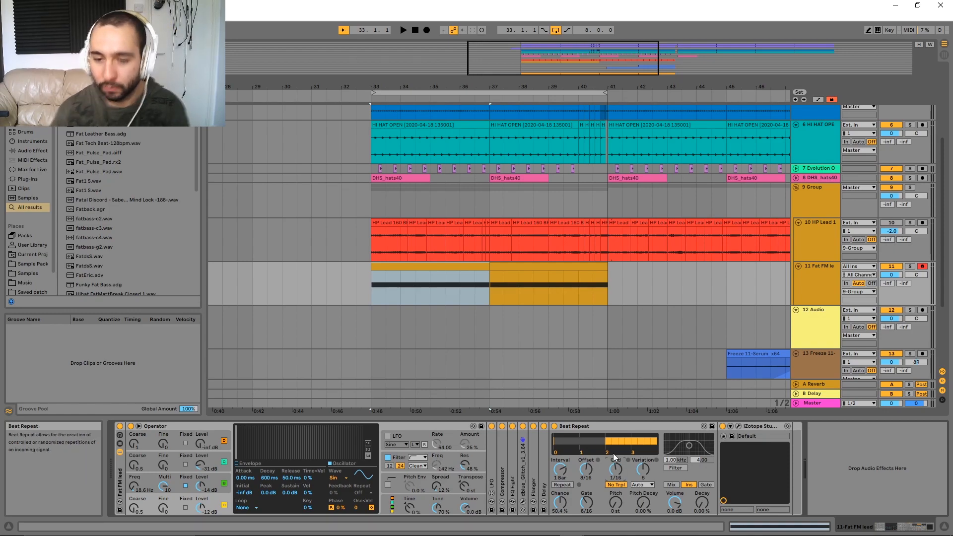
{"action": "left_click_drag", "start_coordinate": [644, 469], "coordinate": [646, 489]}
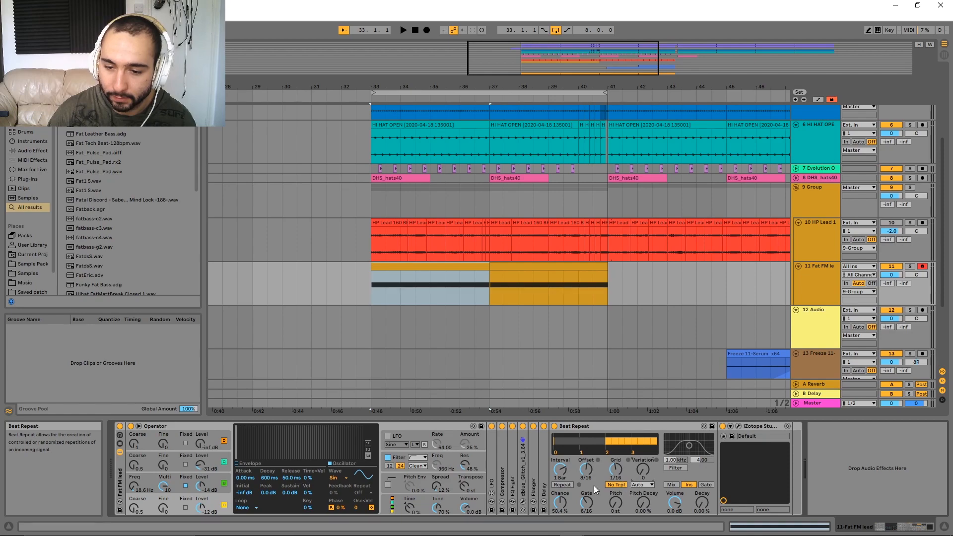
{"action": "mouse_move", "coordinate": [586, 508]}
{"action": "left_mouse_down"}
{"action": "mouse_move", "coordinate": [586, 528]}
{"action": "mouse_move", "coordinate": [586, 484]}
{"action": "mouse_move", "coordinate": [585, 500]}
{"action": "left_mouse_up"}
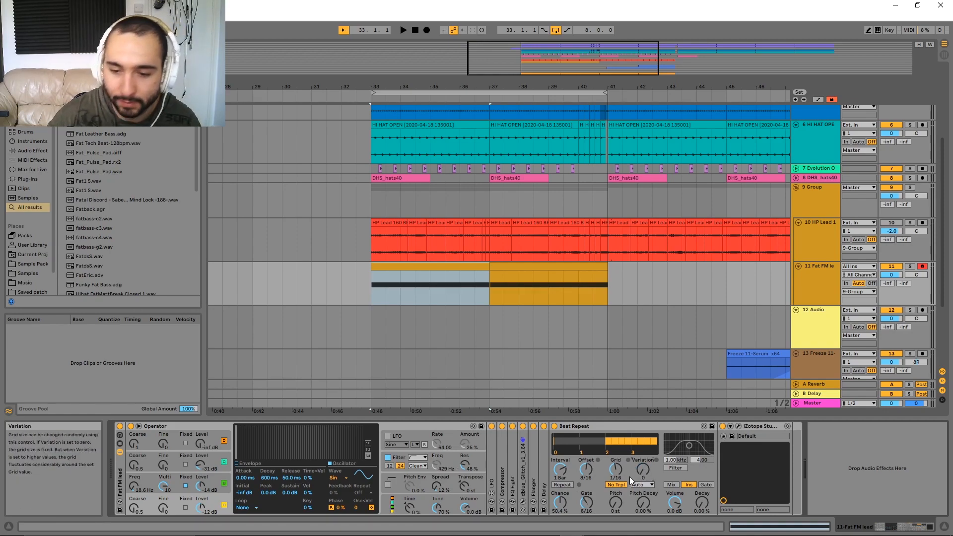
{"action": "left_click_drag", "start_coordinate": [643, 469], "coordinate": [643, 457]}
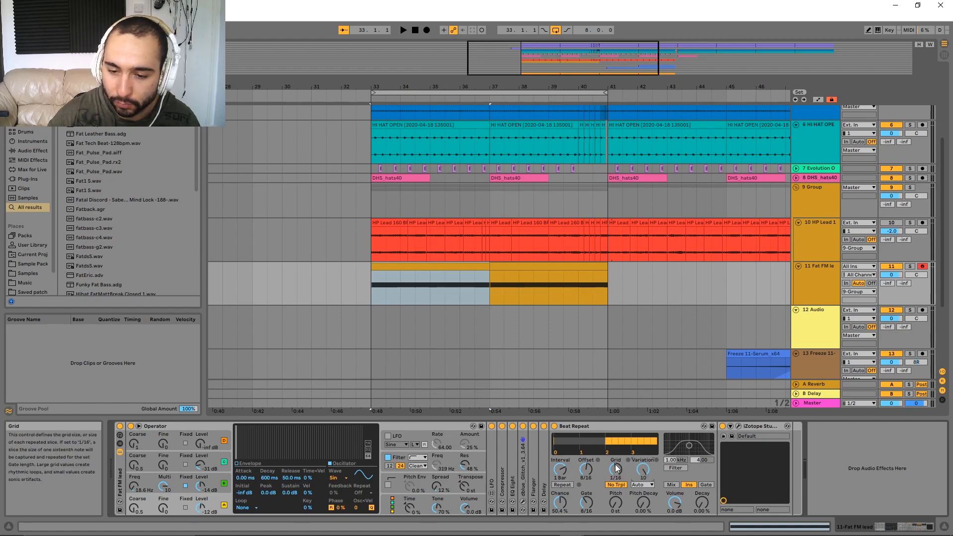
{"action": "left_click_drag", "start_coordinate": [616, 470], "coordinate": [616, 470]}
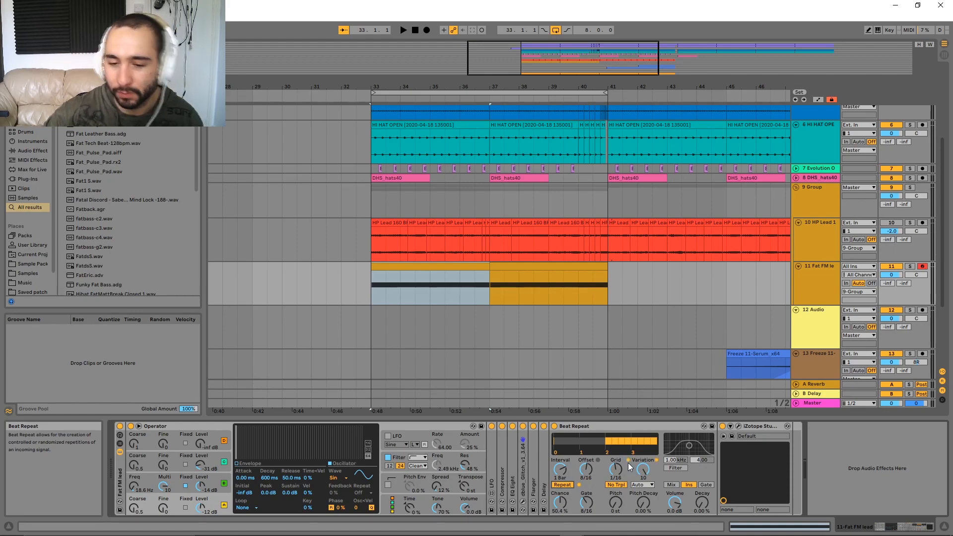
Enable Beat Repeat's filter and set Chance to 100 %
{"action": "left_click", "coordinate": [676, 468]}
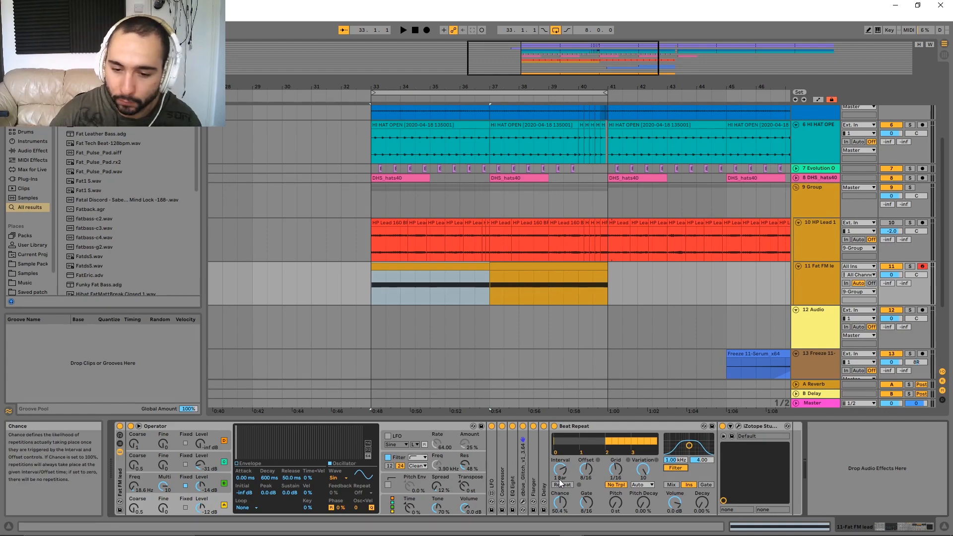
{"action": "left_click_drag", "start_coordinate": [562, 505], "coordinate": [562, 511]}
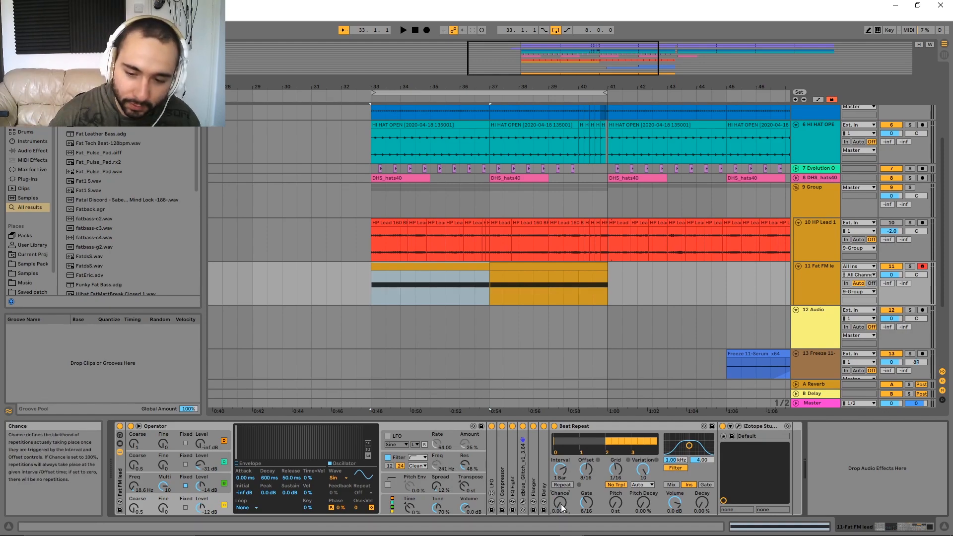
{"action": "left_click_drag", "start_coordinate": [561, 505], "coordinate": [568, 439]}
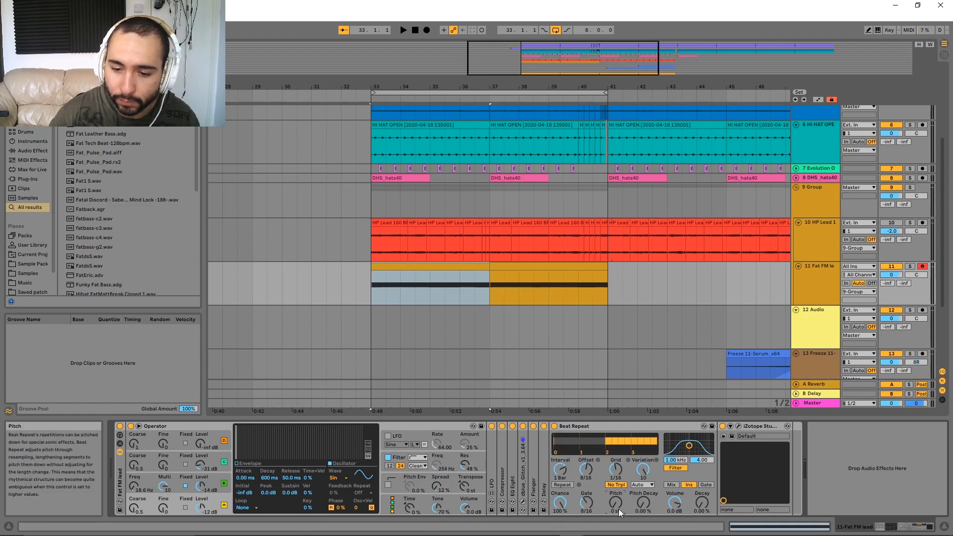
Set Beat Repeat's Pitch to -12 st and audition the loop
{"action": "left_click_drag", "start_coordinate": [617, 503], "coordinate": [616, 526]}
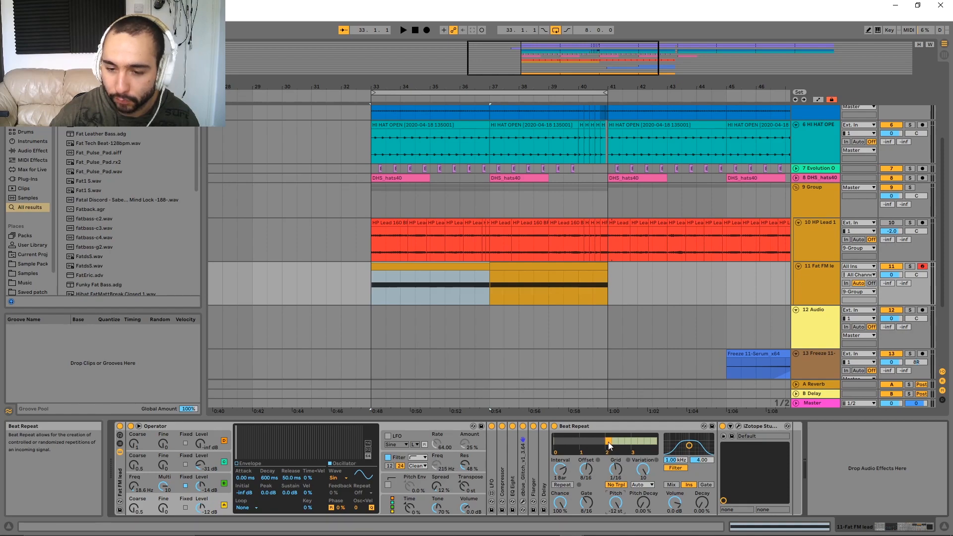
{"action": "mouse_move", "coordinate": [615, 502]}
{"action": "left_mouse_down"}
{"action": "mouse_move", "coordinate": [616, 489]}
{"action": "mouse_move", "coordinate": [615, 519]}
{"action": "left_mouse_up"}
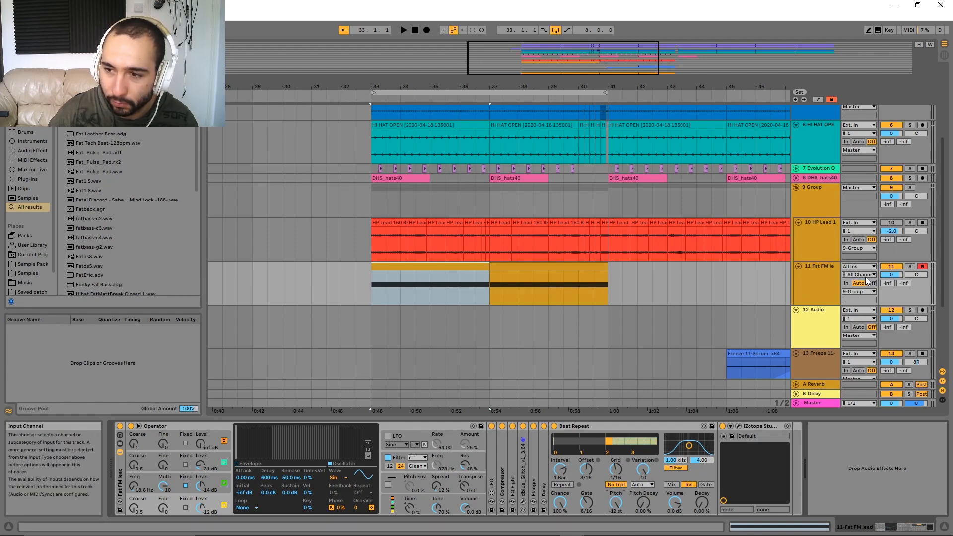
{"action": "key", "text": "space"}
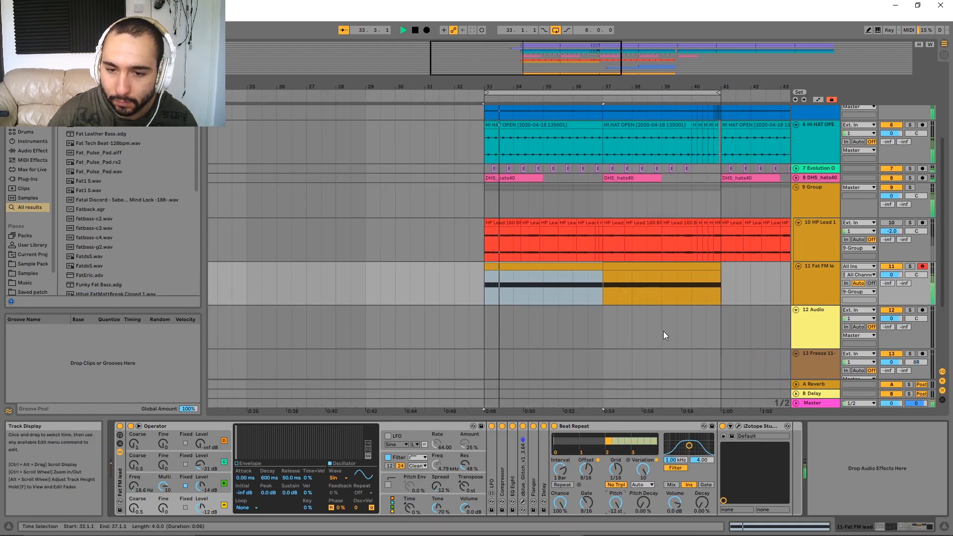
{"action": "key", "text": "space"}
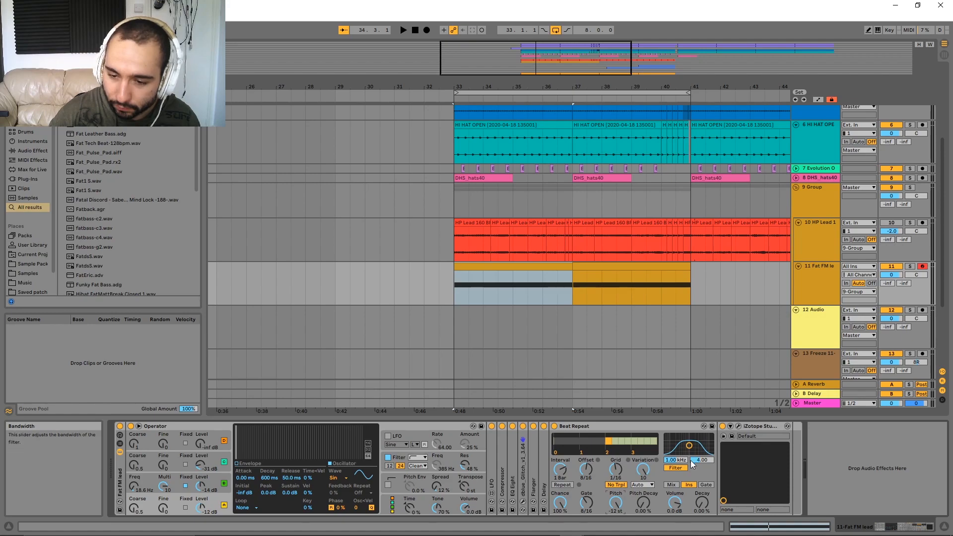
Disable Beat Repeat's filter and try different variation modes, including Trigger and 1/8, ending on 1/4
{"action": "left_click", "coordinate": [642, 485]}
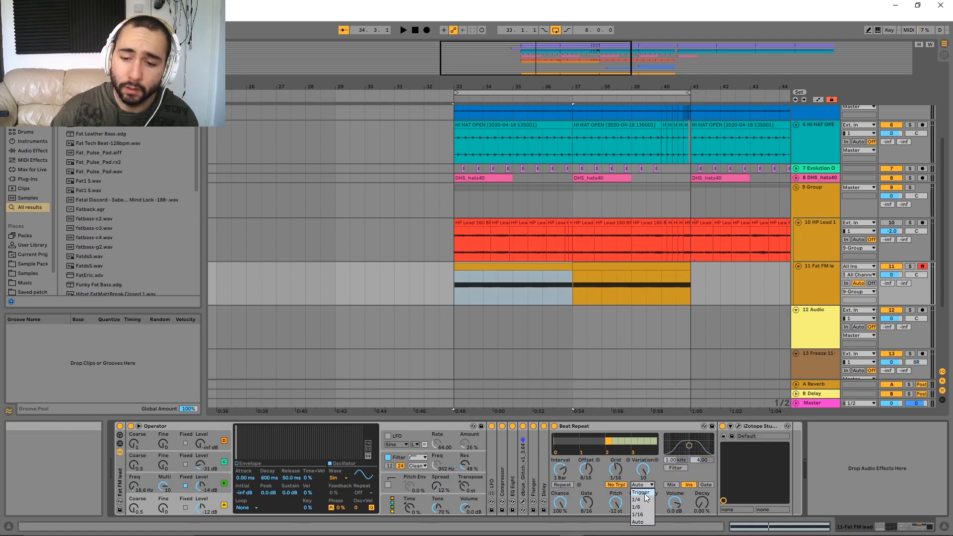
{"action": "left_click", "coordinate": [642, 493]}
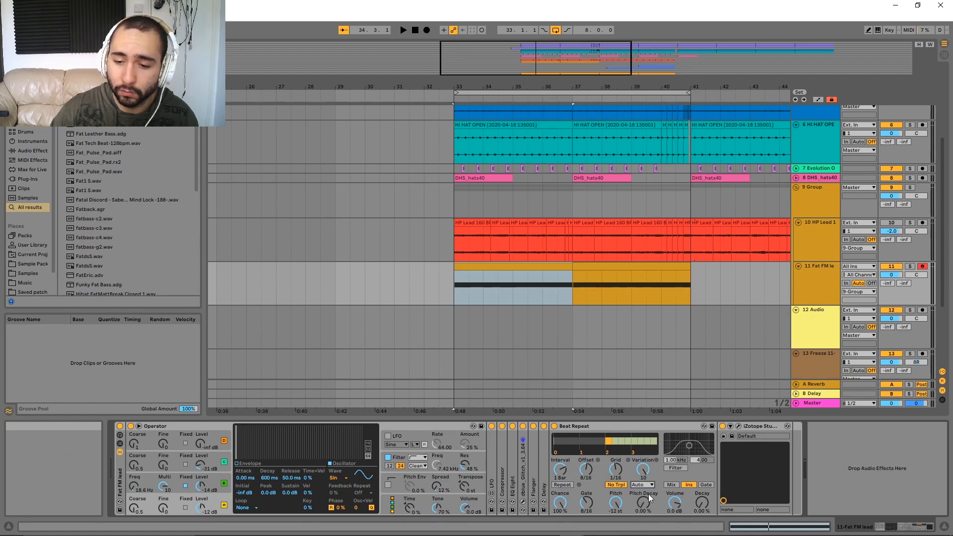
{"action": "left_click", "coordinate": [642, 486]}
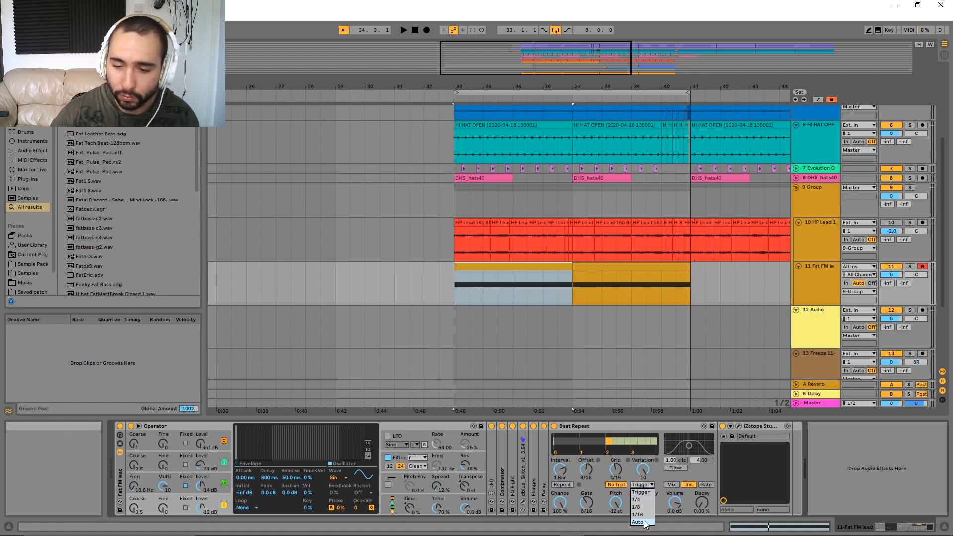
{"action": "left_click", "coordinate": [638, 516]}
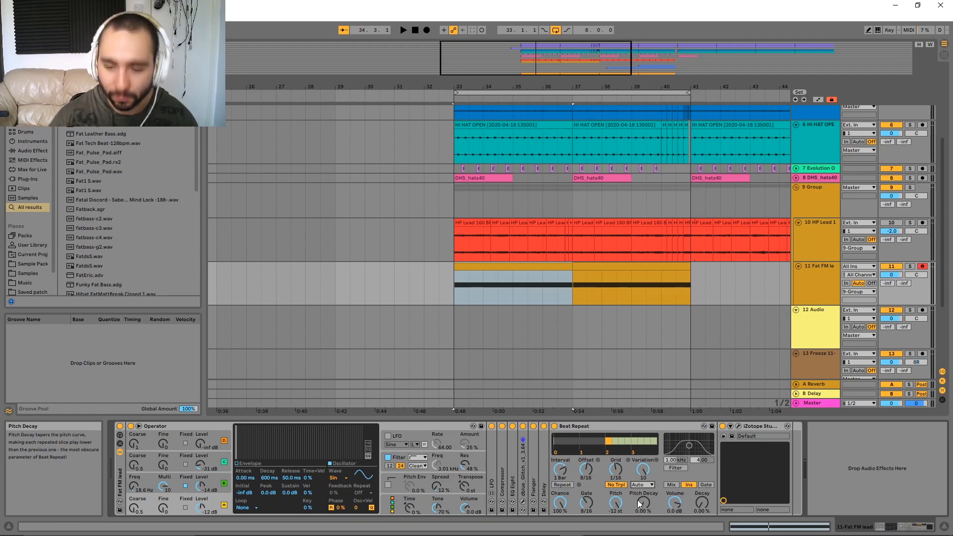
{"action": "left_click", "coordinate": [646, 486]}
{"action": "left_click", "coordinate": [646, 501]}
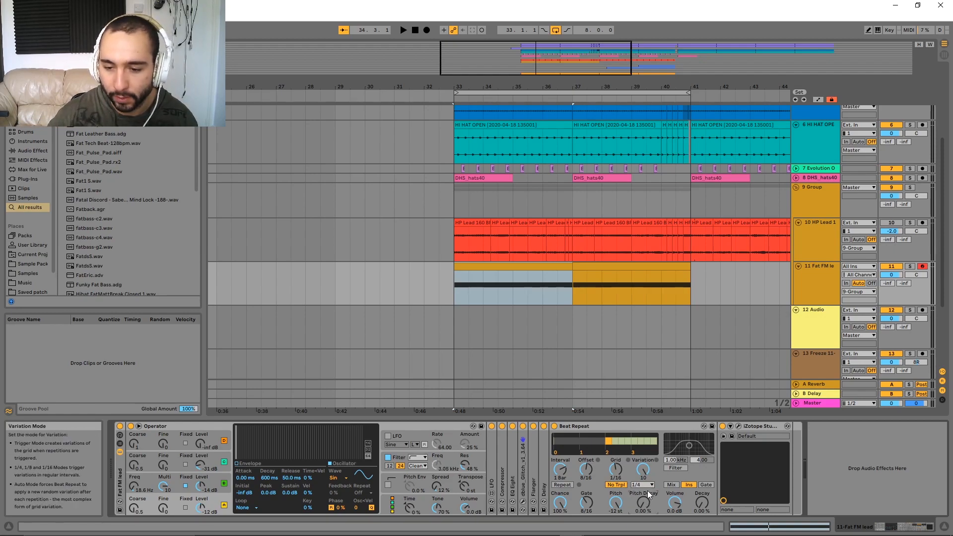
{"action": "left_click", "coordinate": [647, 486]}
{"action": "left_click", "coordinate": [646, 507]}
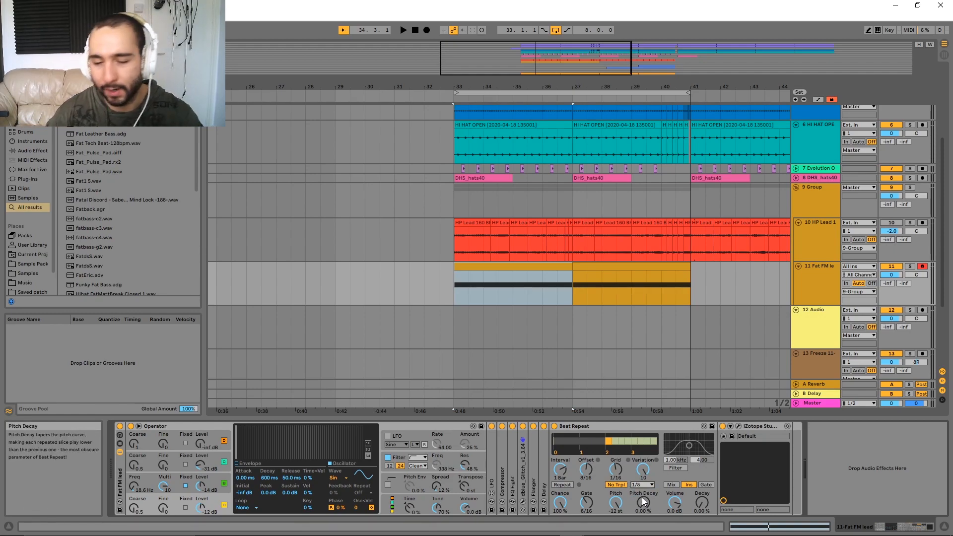
{"action": "left_click", "coordinate": [645, 486]}
{"action": "left_click", "coordinate": [646, 500]}
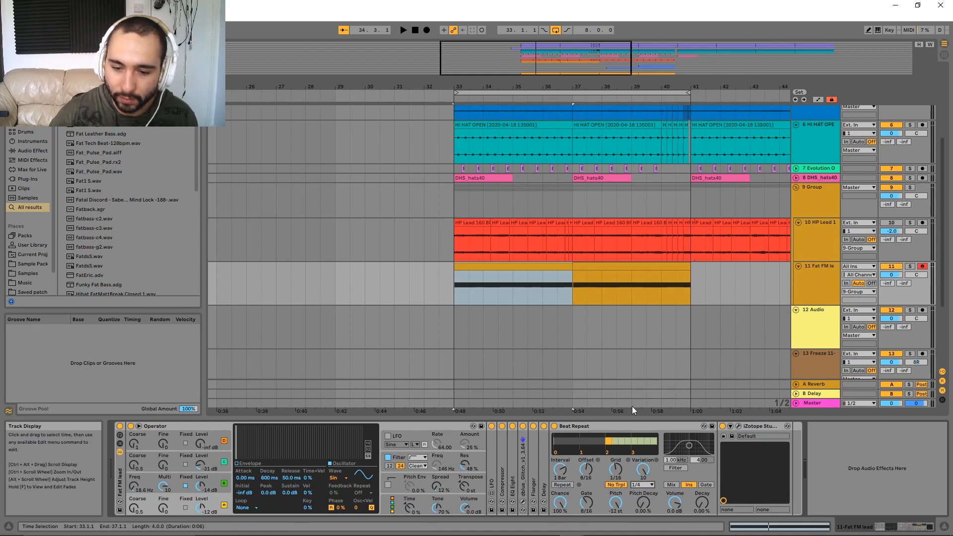
Audition the loop, lower Beat Repeat's Variation to 3 and set its variation mode to Auto
{"action": "key", "text": "space"}
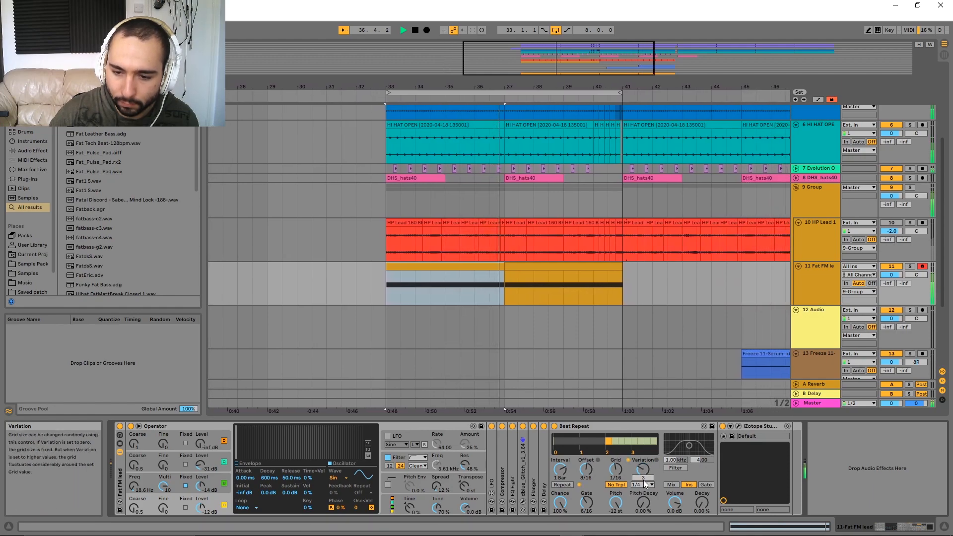
{"action": "key", "text": "space"}
{"action": "left_click", "coordinate": [643, 484]}
{"action": "left_click", "coordinate": [647, 522]}
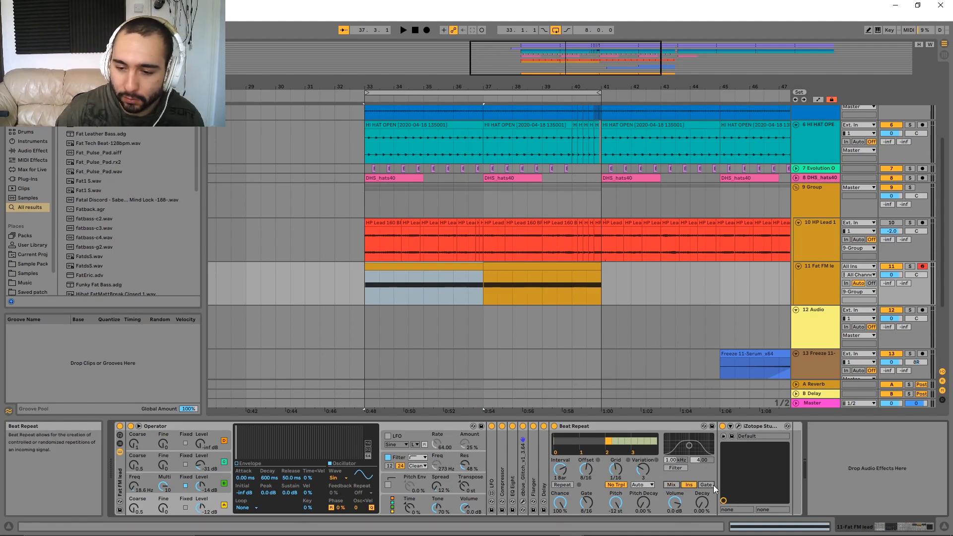
Set Beat Repeat's Pitch to 0 st and Variation to 4 while trying the Mix, Insert and Gate output modes
{"action": "left_click", "coordinate": [675, 485]}
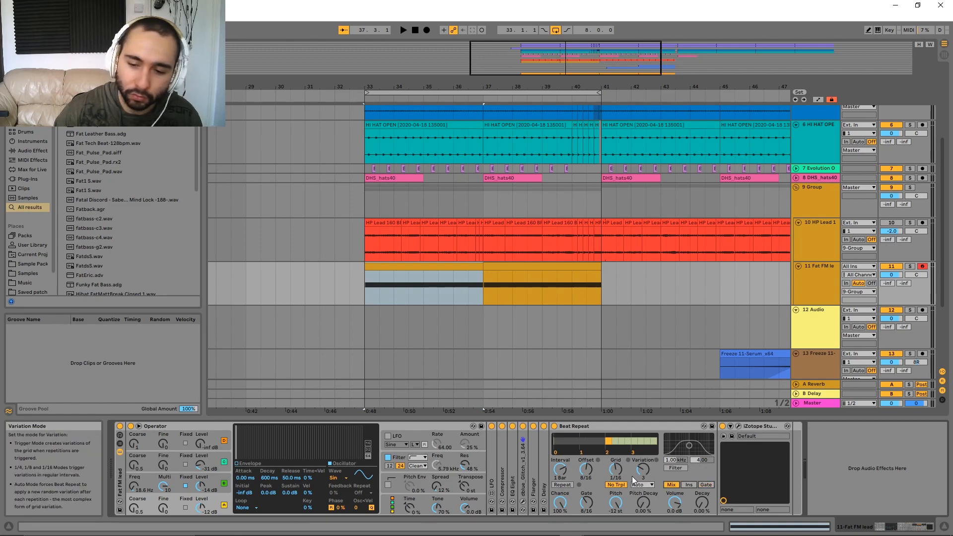
{"action": "left_click_drag", "start_coordinate": [616, 503], "coordinate": [616, 532]}
{"action": "left_click_drag", "start_coordinate": [643, 469], "coordinate": [643, 461]}
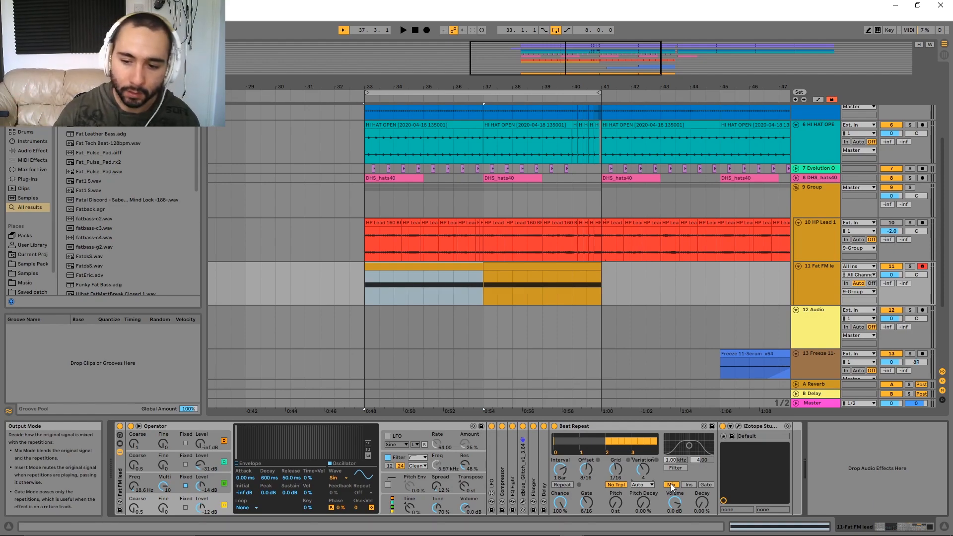
{"action": "left_click", "coordinate": [687, 484]}
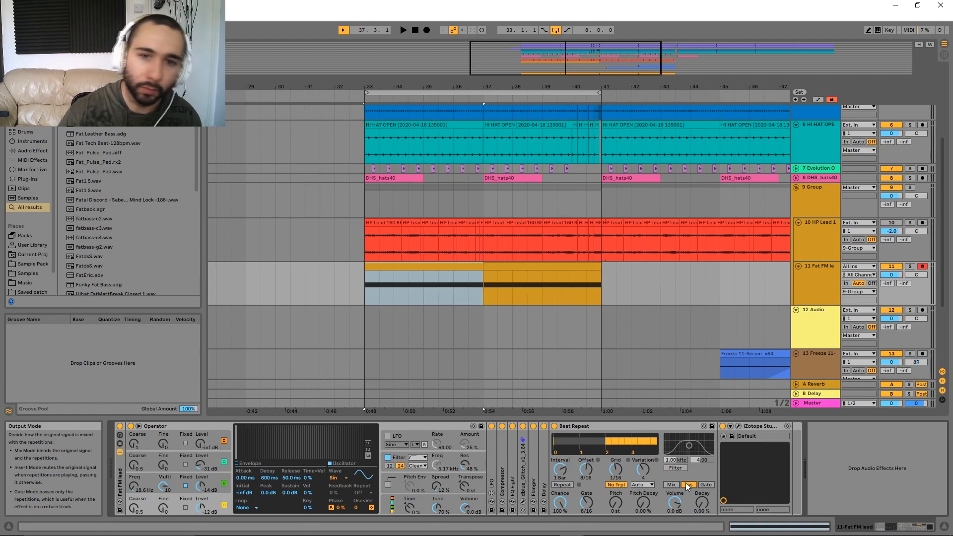
{"action": "left_click", "coordinate": [706, 485]}
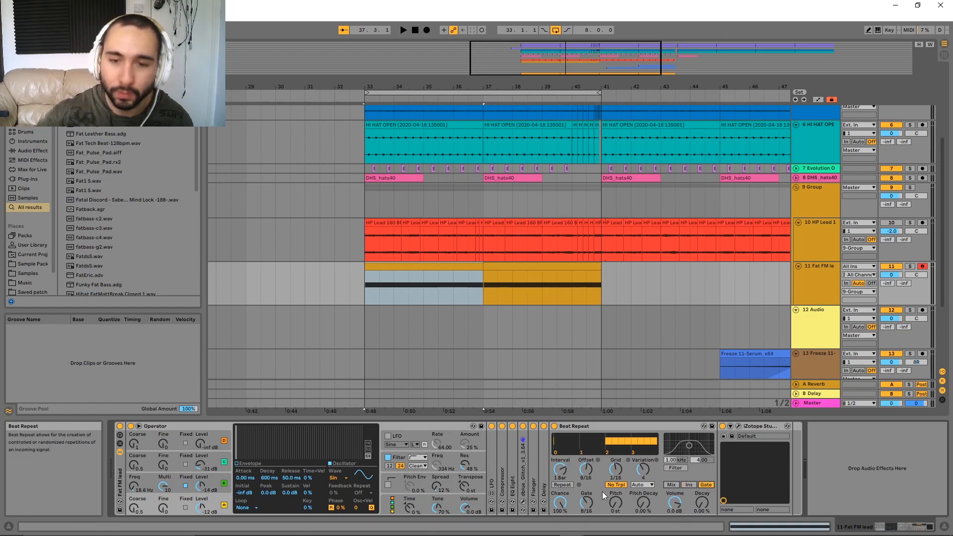
Play the first Fat FM lead clip and set Beat Repeat's Grid to 1/4 and its output mode to Mix
{"action": "left_click", "coordinate": [399, 271]}
{"action": "left_click", "coordinate": [403, 274]}
{"action": "left_click", "coordinate": [415, 268]}
{"action": "key", "text": "space"}
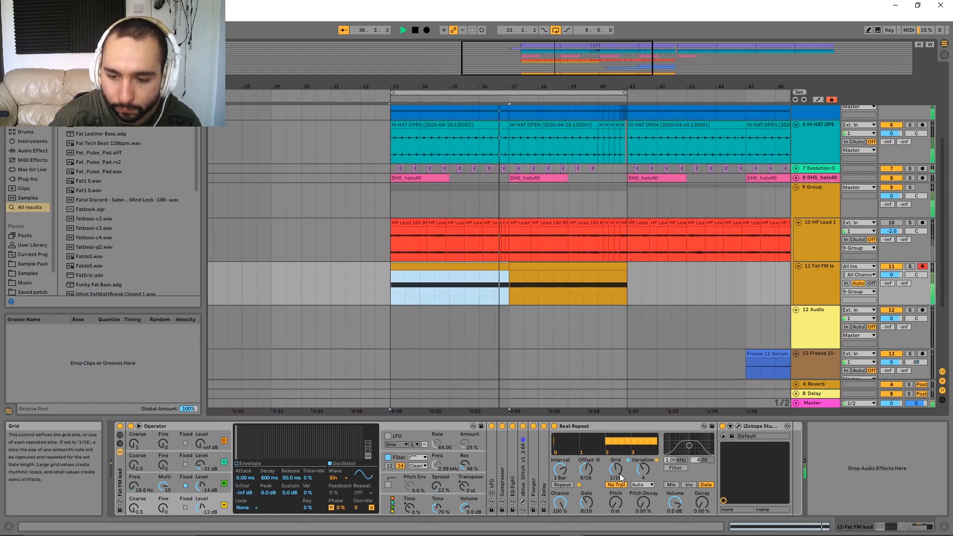
{"action": "left_click_drag", "start_coordinate": [620, 474], "coordinate": [620, 454]}
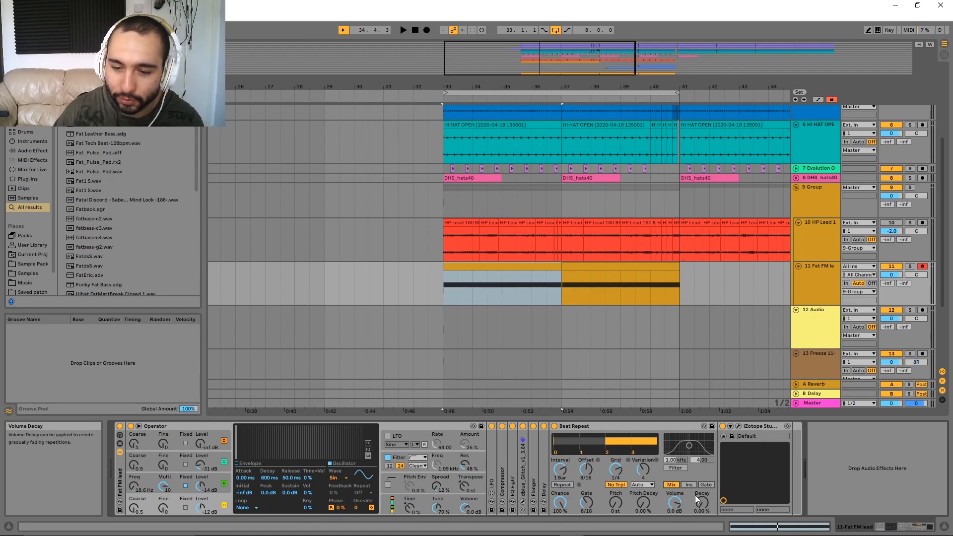
Inspect the first HP Lead 1 clip up close, and reselect the Fat FM lead track to play the loop
{"action": "left_click", "coordinate": [476, 227]}
{"action": "scroll", "coordinate": [471, 232], "scroll_direction": "up", "scroll_amount": 6}
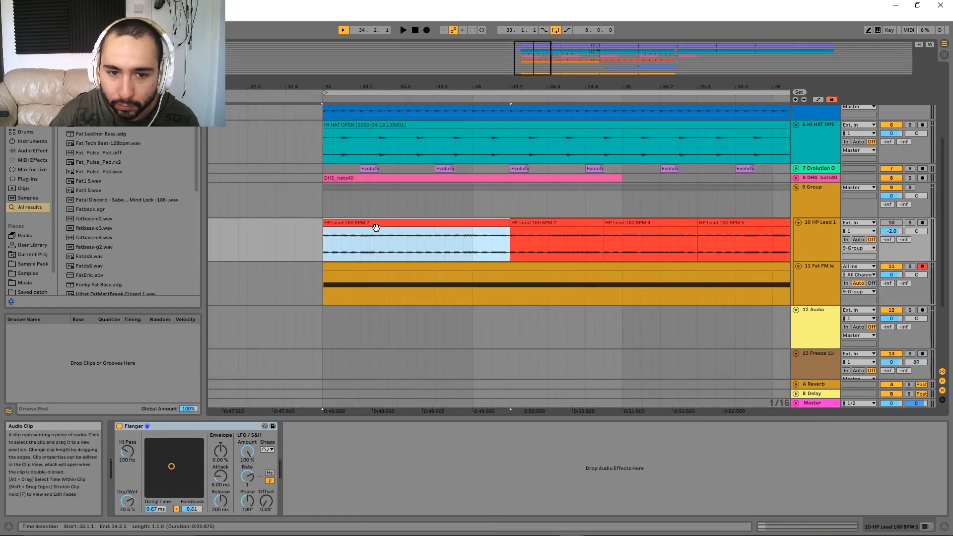
{"action": "scroll", "coordinate": [667, 243], "scroll_direction": "down", "scroll_amount": 5}
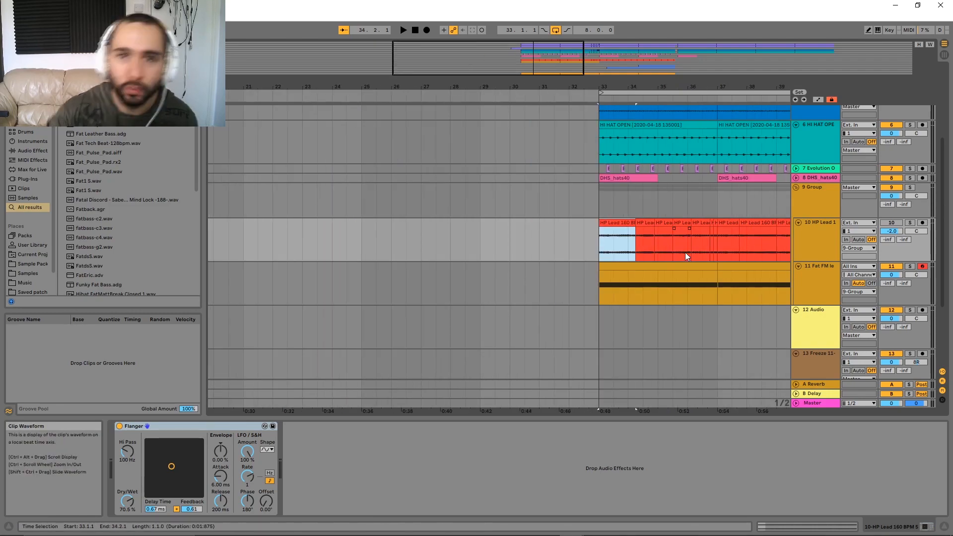
{"action": "scroll", "coordinate": [469, 273], "scroll_direction": "right", "scroll_amount": 5}
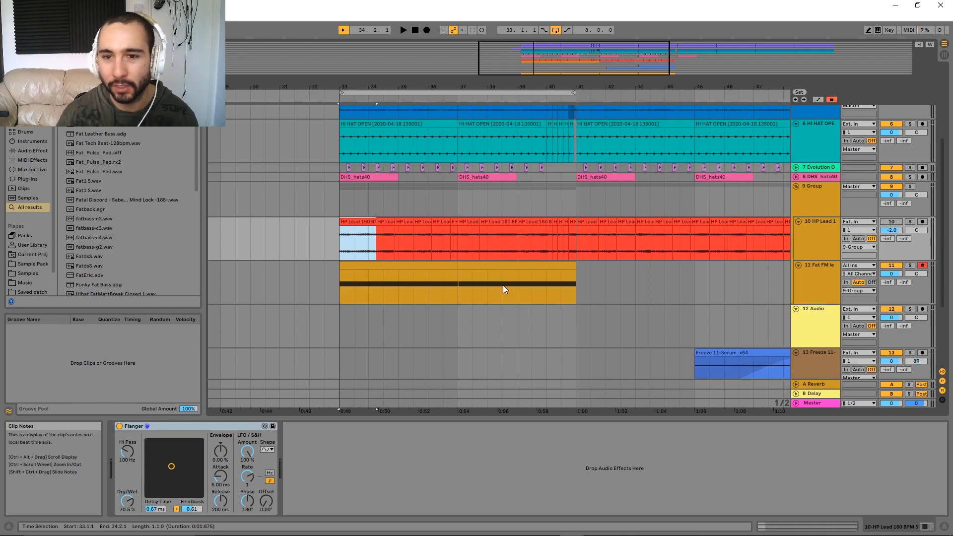
{"action": "left_click", "coordinate": [825, 277]}
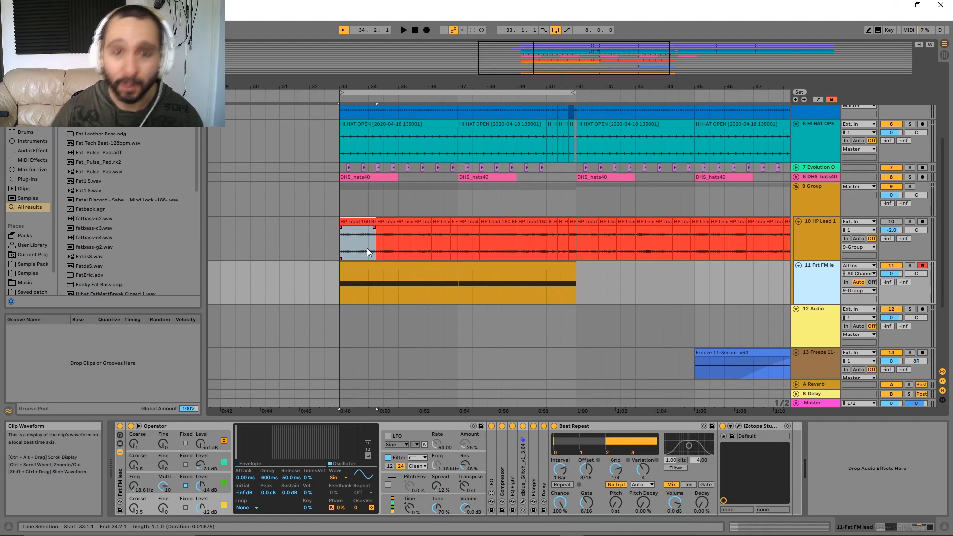
{"action": "key", "text": "space"}
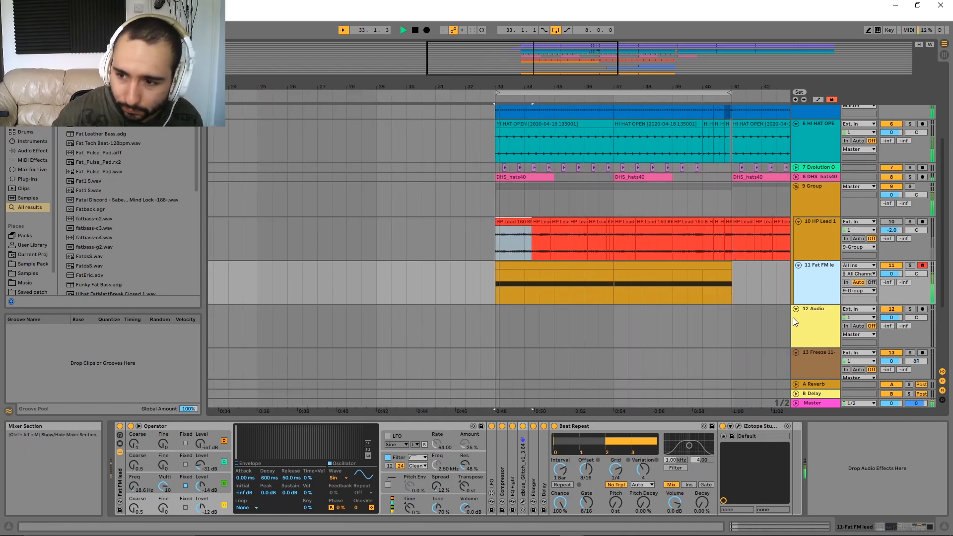
{"action": "key", "text": "space"}
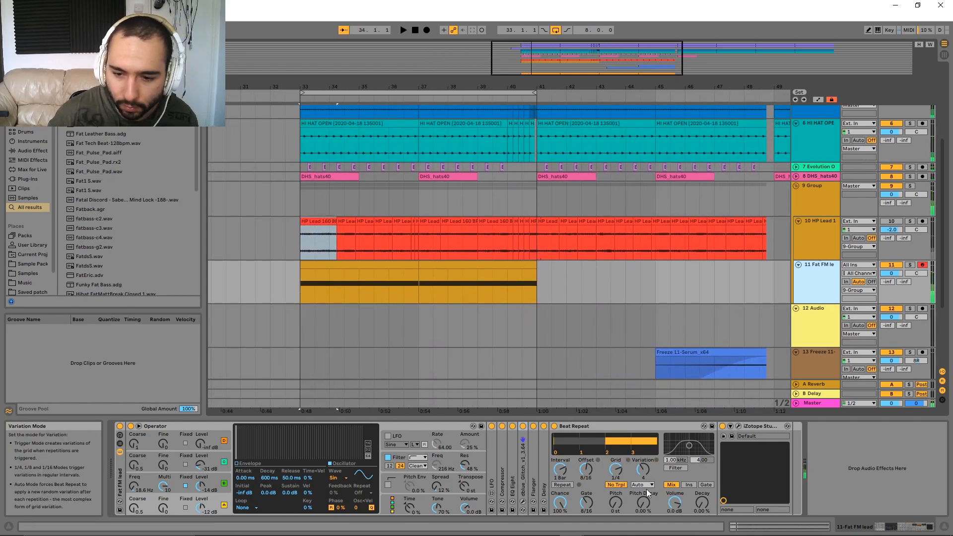
Solo the Fat FM lead track and set Beat Repeat to Pitch -12 st, Pitch Decay 100 % and Insert output mode
{"action": "left_click_drag", "start_coordinate": [646, 508], "coordinate": [646, 477]}
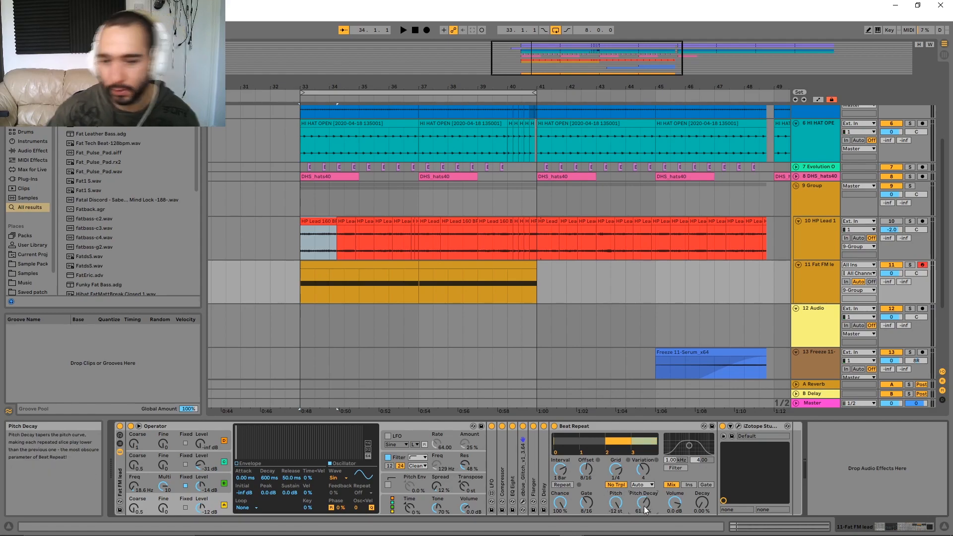
{"action": "left_click", "coordinate": [910, 265]}
{"action": "key", "text": "space"}
{"action": "left_click_drag", "start_coordinate": [643, 502], "coordinate": [644, 467]}
{"action": "left_click", "coordinate": [688, 485]}
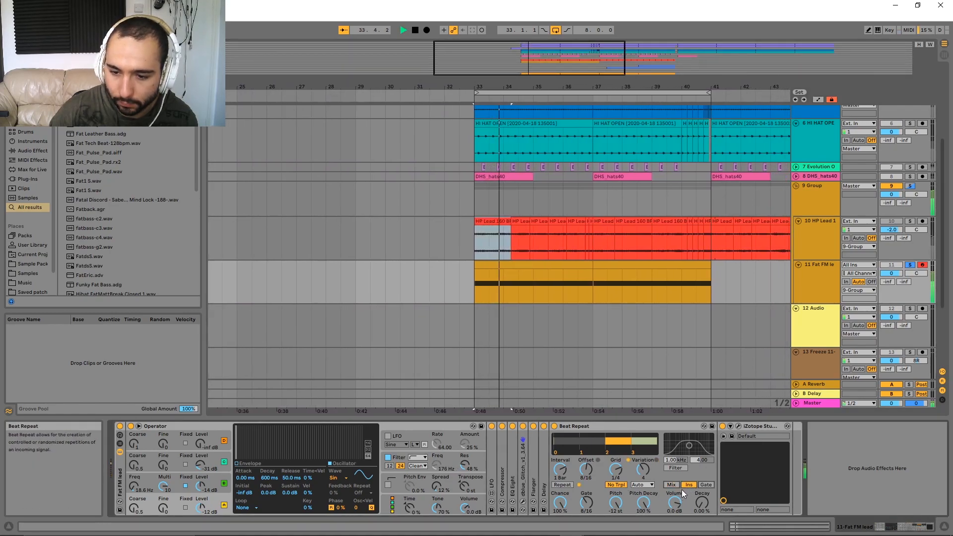
Compare Pitch Decay at 0 % during playback, return it to 100 %, and set Beat Repeat's volume Decay to 100 %
{"action": "left_click_drag", "start_coordinate": [651, 505], "coordinate": [651, 534]}
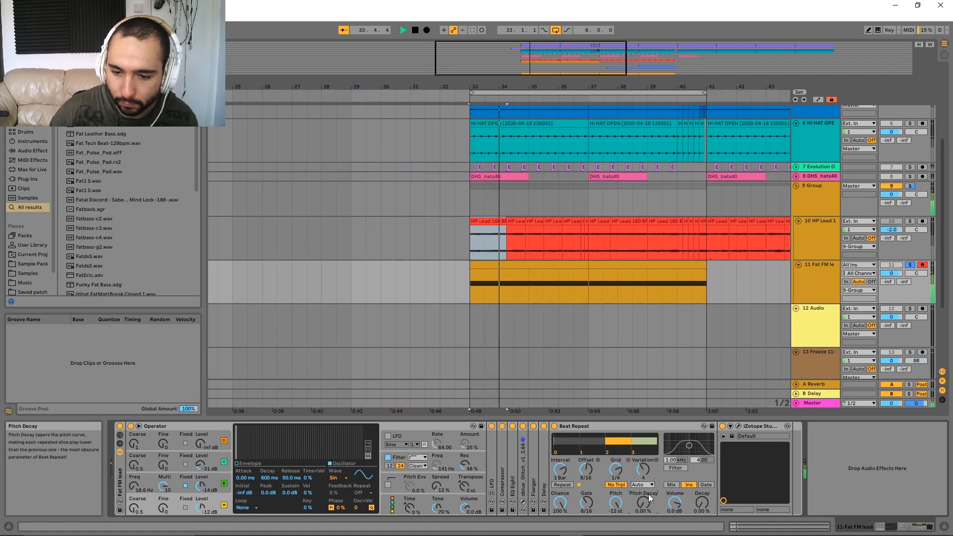
{"action": "left_click_drag", "start_coordinate": [648, 502], "coordinate": [649, 474]}
{"action": "key", "text": "space"}
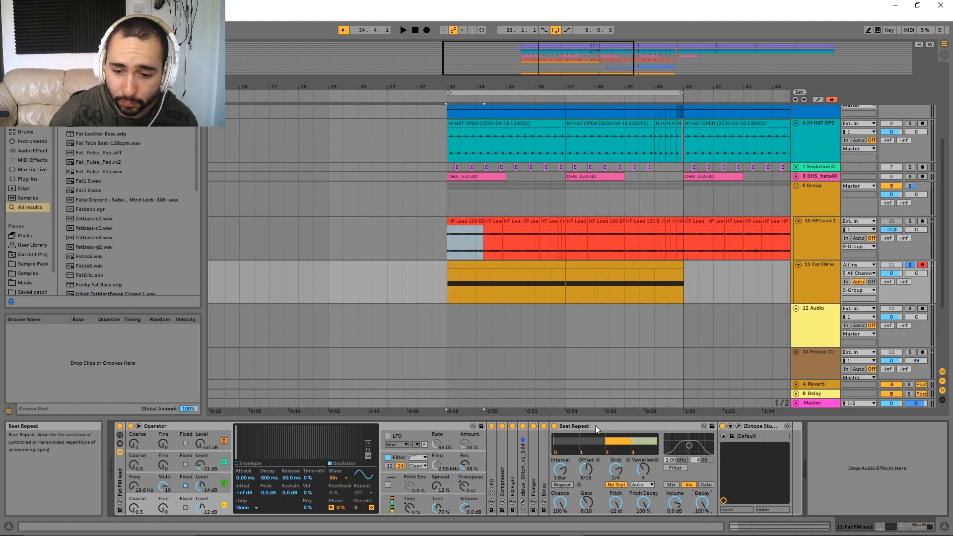
Unfold and deactivate the dblue_Glitch device, and view the MIDI notes of the first Fat FM lead clip
{"action": "double_click", "coordinate": [524, 436]}
{"action": "scroll", "coordinate": [529, 276], "scroll_direction": "up", "scroll_amount": 3}
{"action": "left_click_drag", "start_coordinate": [564, 281], "coordinate": [473, 277]}
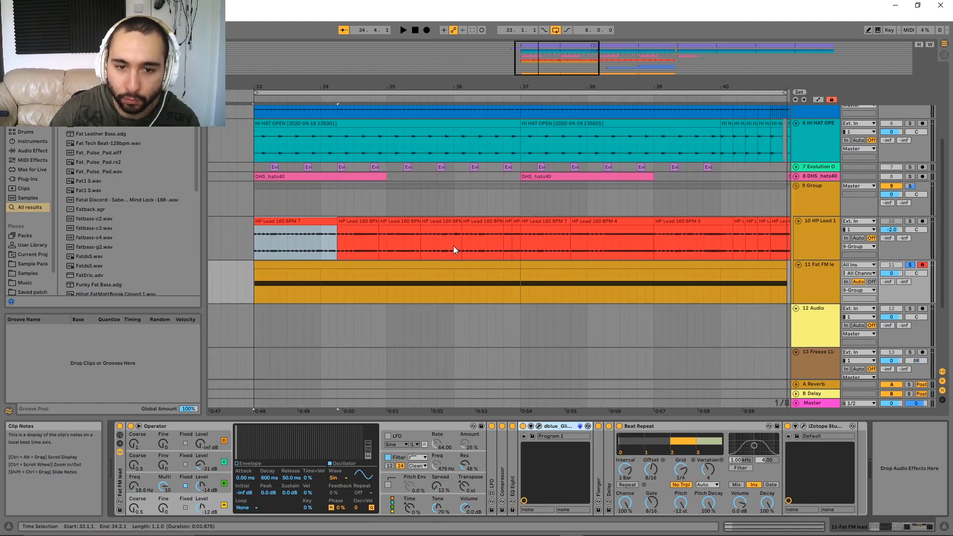
{"action": "left_click", "coordinate": [465, 272]}
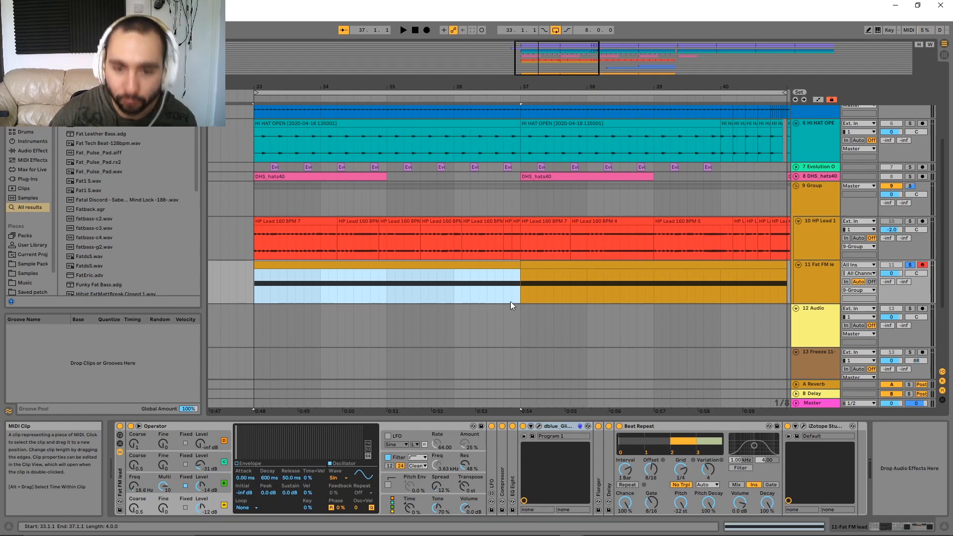
{"action": "double_click", "coordinate": [302, 270]}
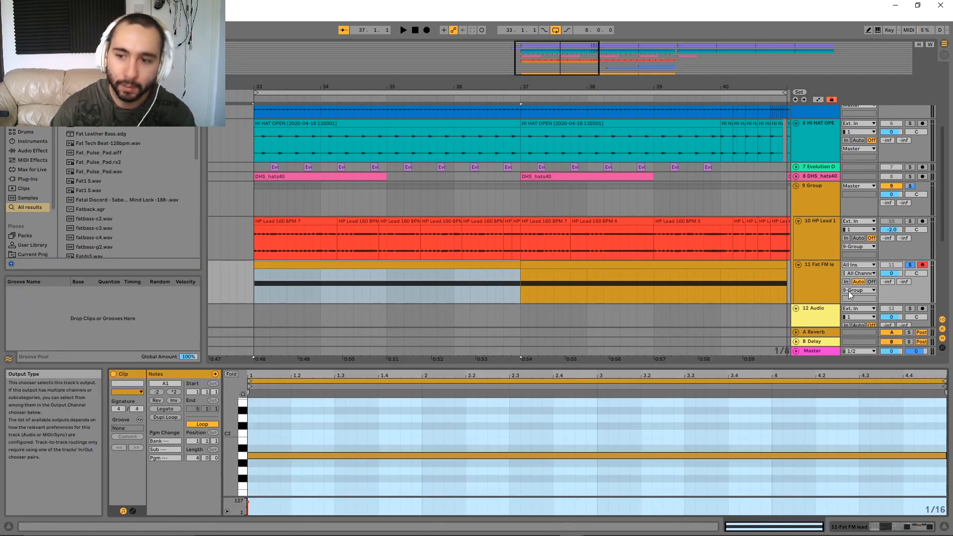
{"action": "left_click", "coordinate": [832, 288]}
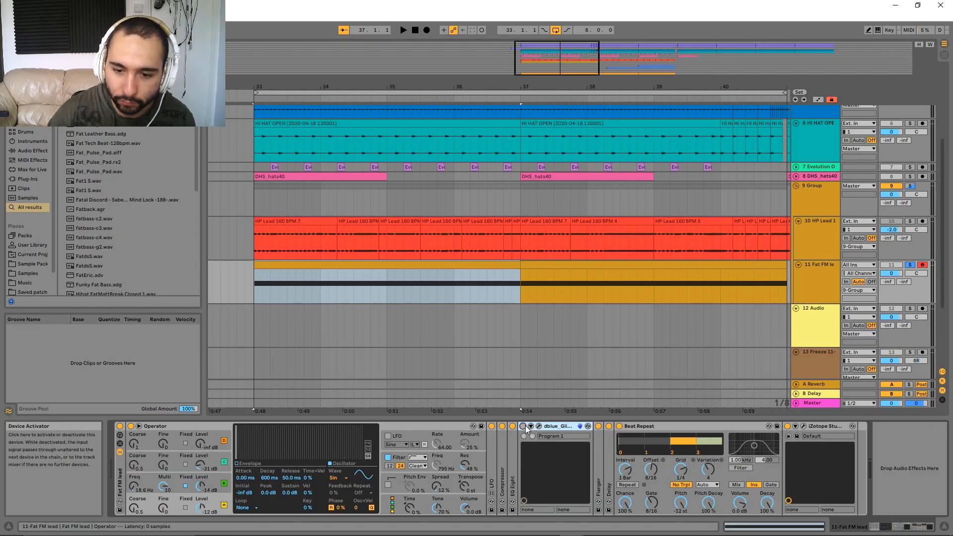
Search the browser for "arp" and insert the Arpeggiator before Operator on the Fat FM lead track
{"action": "key", "text": "ctrl+f"}
{"action": "type", "text": "arp"}
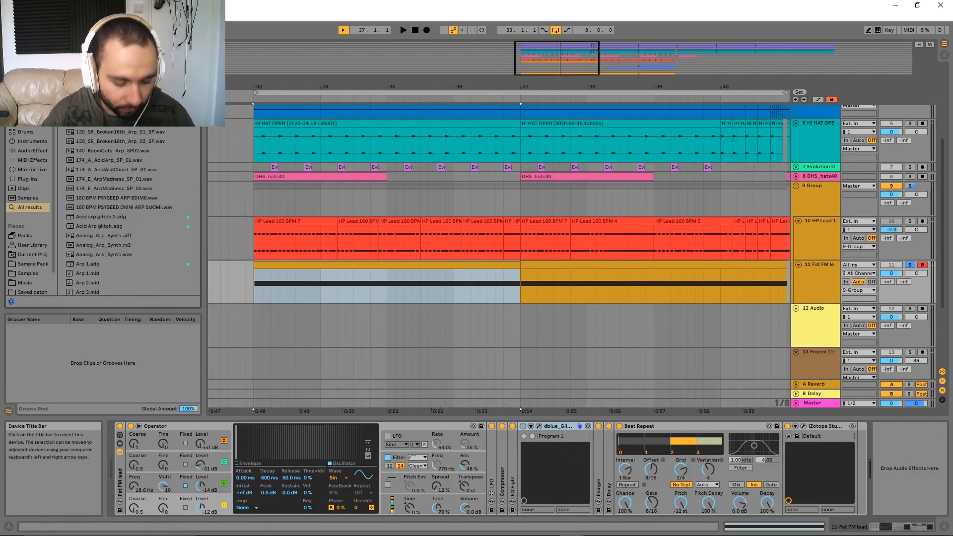
{"action": "left_click_drag", "start_coordinate": [180, 198], "coordinate": [150, 444]}
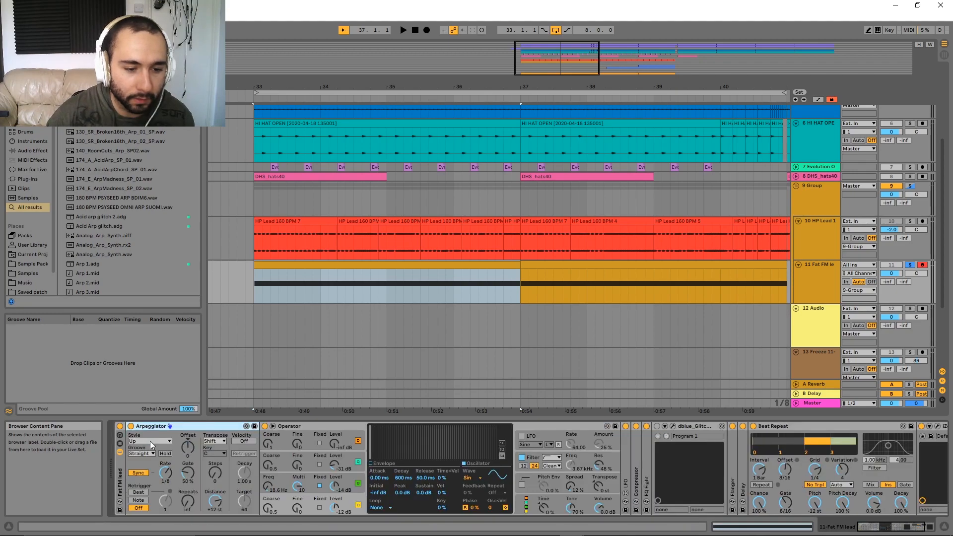
Set the Arpeggiator's style to Random and play the loop to audition it
{"action": "left_click", "coordinate": [155, 442]}
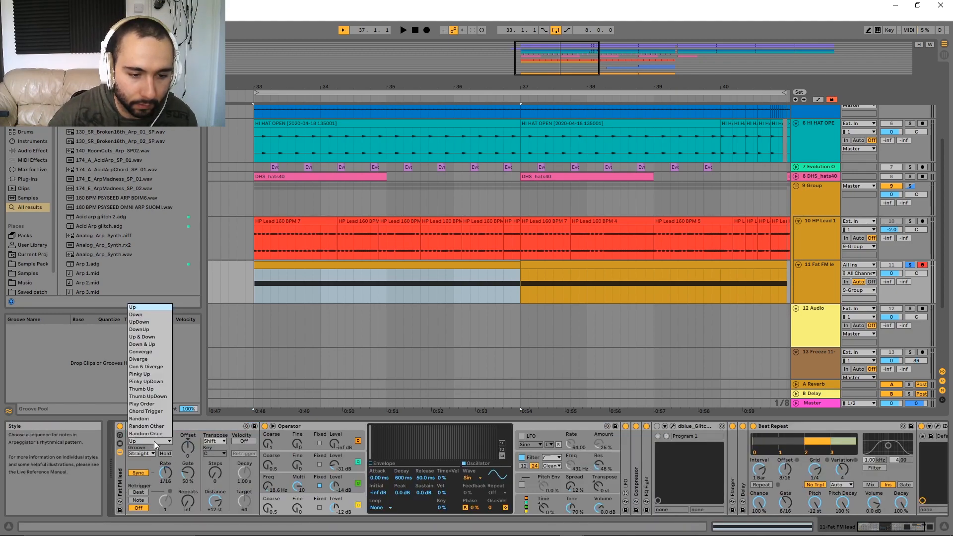
{"action": "left_click", "coordinate": [149, 426]}
{"action": "key", "text": "space"}
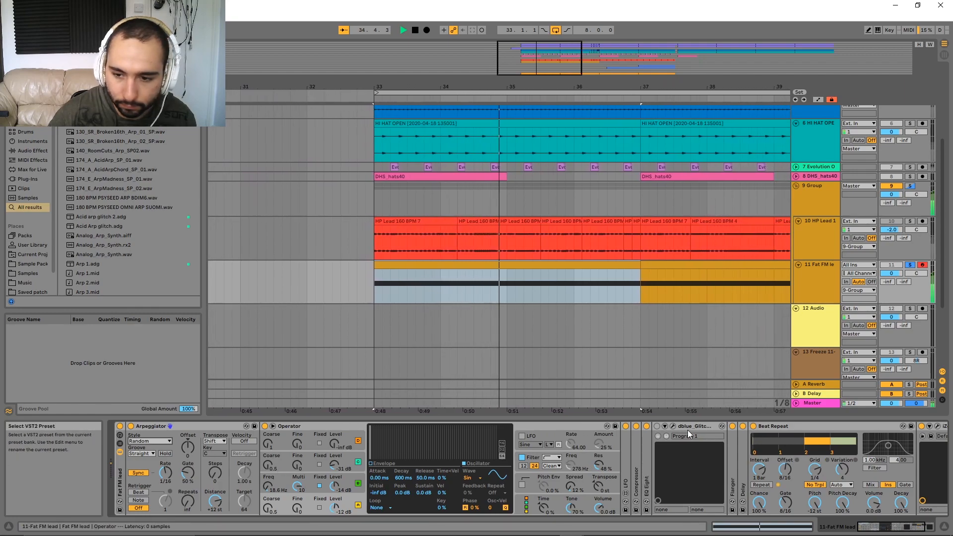
Set Beat Repeat's Interval to 1/16, Offset to 0, Grid to 1/6 and volume Decay to 100 % while the loop plays
{"action": "scroll", "coordinate": [493, 442], "scroll_direction": "down", "scroll_amount": 3}
{"action": "key", "text": "space"}
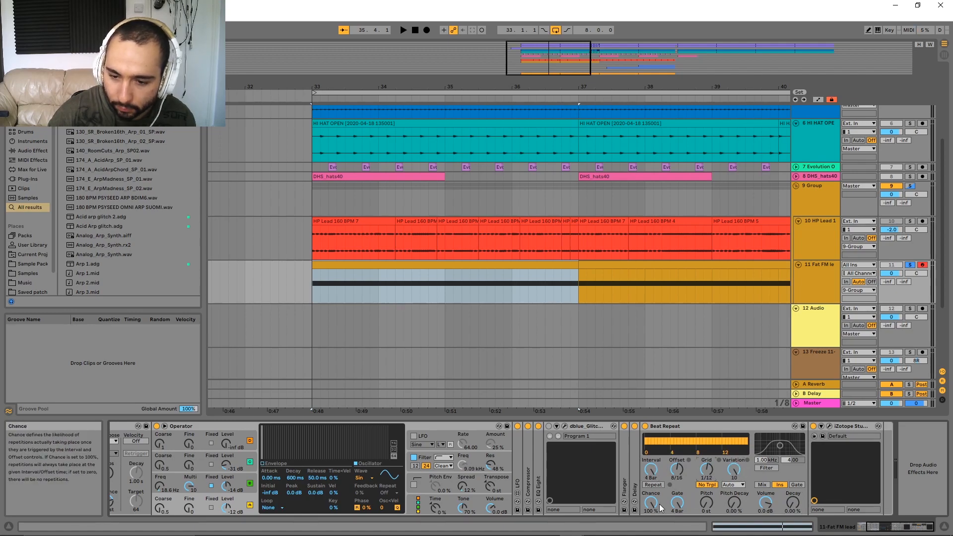
{"action": "key", "text": "space"}
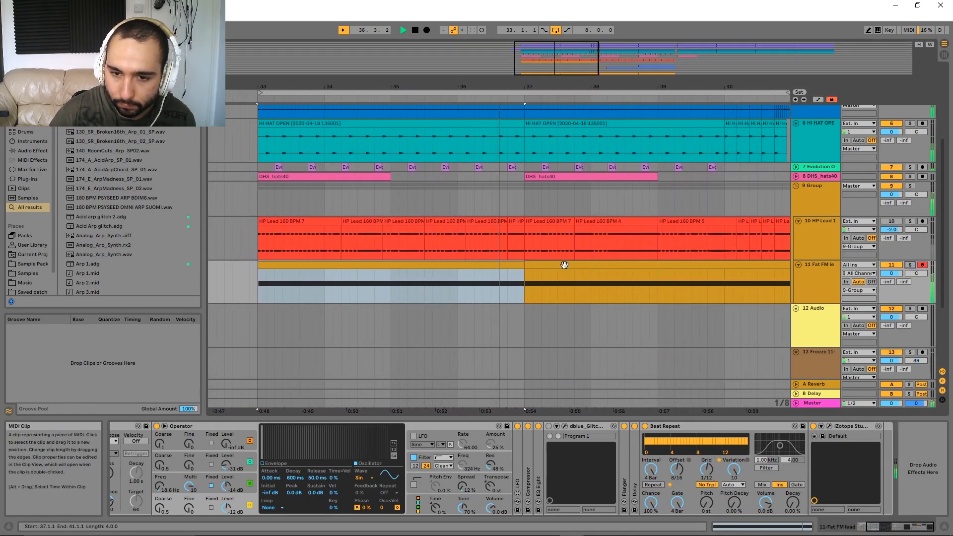
{"action": "mouse_move", "coordinate": [678, 504]}
{"action": "left_mouse_down"}
{"action": "mouse_move", "coordinate": [678, 526]}
{"action": "mouse_move", "coordinate": [678, 501]}
{"action": "left_mouse_up"}
{"action": "left_click_drag", "start_coordinate": [676, 469], "coordinate": [650, 496]}
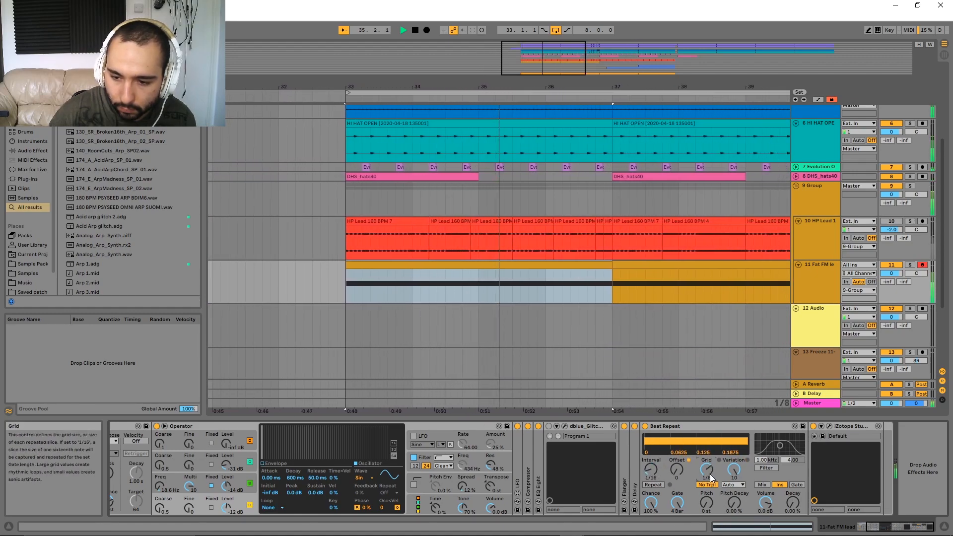
{"action": "left_click_drag", "start_coordinate": [793, 503], "coordinate": [793, 441]}
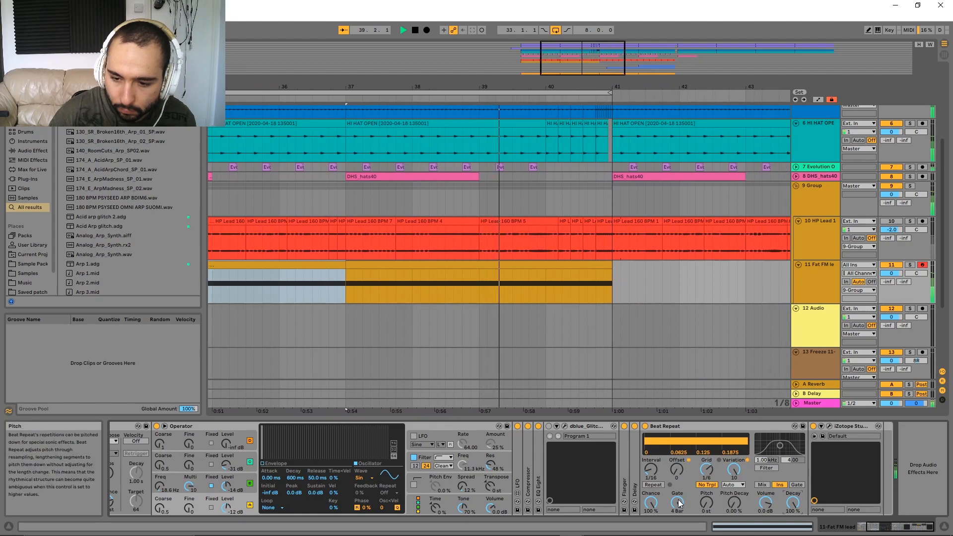
Try Beat Repeat at Interval 1 Bar, Pitch -9 st and Pitch Decay 32.5 %, and reset Pitch, Pitch Decay and volume Decay to 0
{"action": "left_click_drag", "start_coordinate": [677, 504], "coordinate": [651, 454]}
{"action": "left_click_drag", "start_coordinate": [678, 504], "coordinate": [651, 464]}
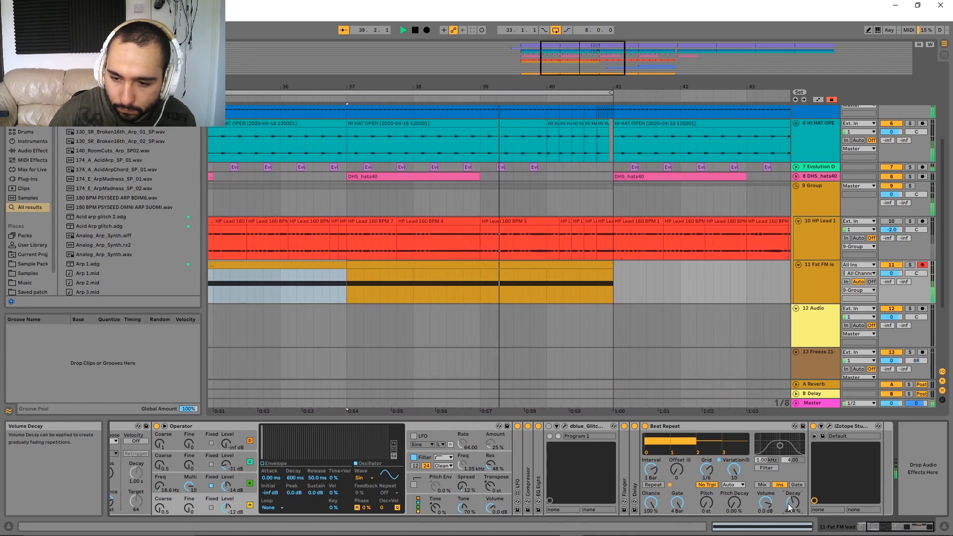
{"action": "left_click_drag", "start_coordinate": [734, 506], "coordinate": [708, 501]}
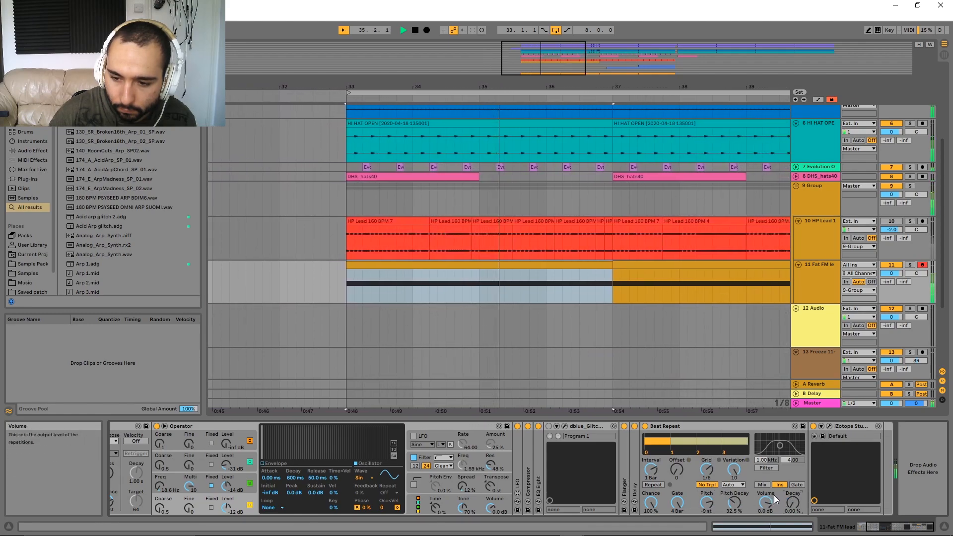
{"action": "double_click", "coordinate": [710, 505]}
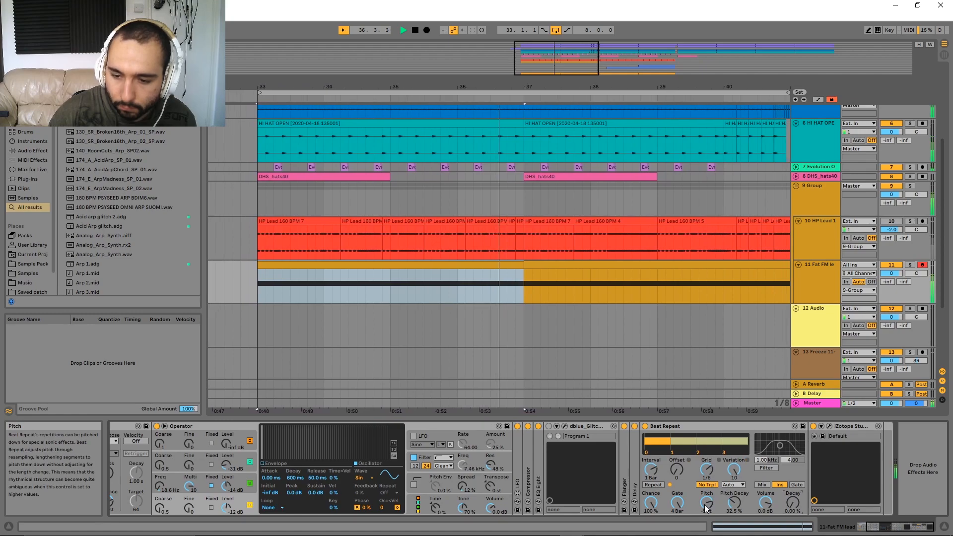
{"action": "double_click", "coordinate": [736, 505]}
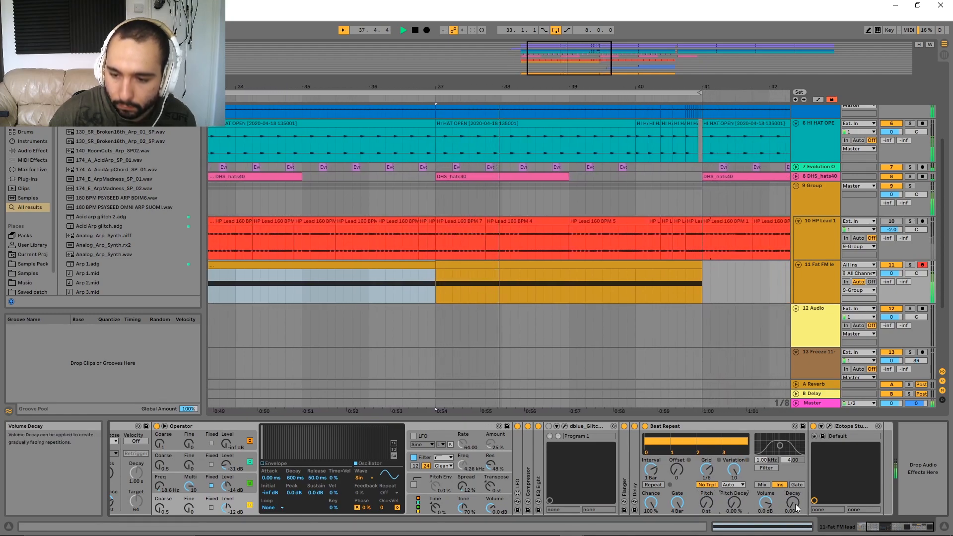
Try Beat Repeat with Interval 1/16, Offset 0, Gate 1/16, a lower Variation and a larger Grid
{"action": "left_click_drag", "start_coordinate": [651, 470], "coordinate": [677, 417]}
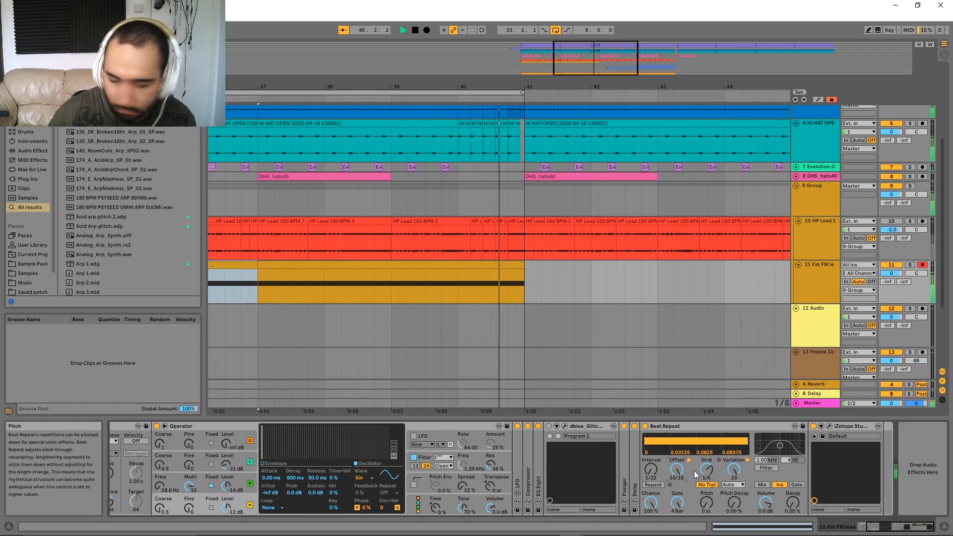
{"action": "double_click", "coordinate": [678, 471]}
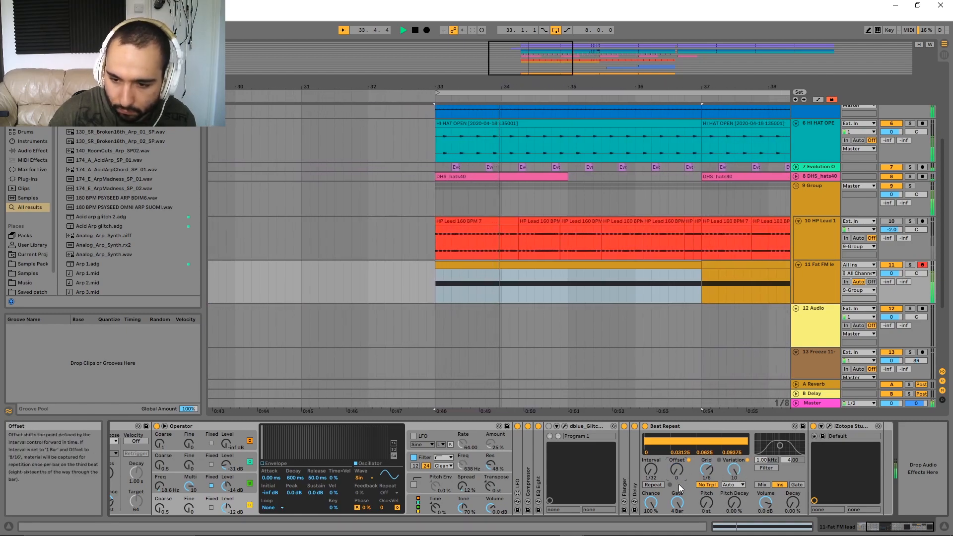
{"action": "left_click_drag", "start_coordinate": [679, 506], "coordinate": [679, 534]}
{"action": "left_click_drag", "start_coordinate": [651, 471], "coordinate": [652, 460]}
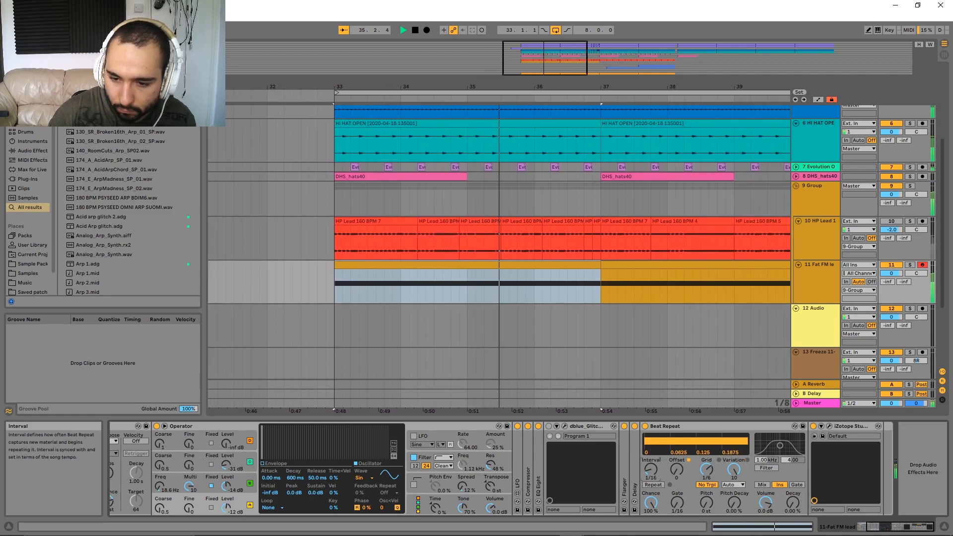
{"action": "left_click_drag", "start_coordinate": [734, 470], "coordinate": [734, 505]}
{"action": "left_click_drag", "start_coordinate": [707, 469], "coordinate": [707, 455]}
Restart playback, lower the Arpeggiator's Gate to 44 % and fold the Operator device
{"action": "key", "text": "space"}
{"action": "key", "text": "space"}
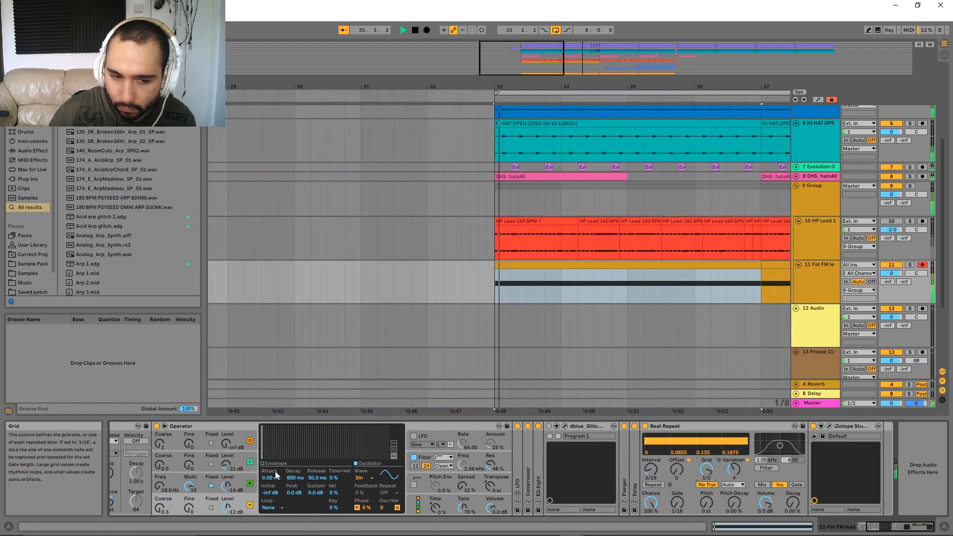
{"action": "scroll", "coordinate": [229, 462], "scroll_direction": "left", "scroll_amount": 3}
{"action": "left_click_drag", "start_coordinate": [188, 472], "coordinate": [188, 477]}
{"action": "scroll", "coordinate": [422, 424], "scroll_direction": "right", "scroll_amount": 3}
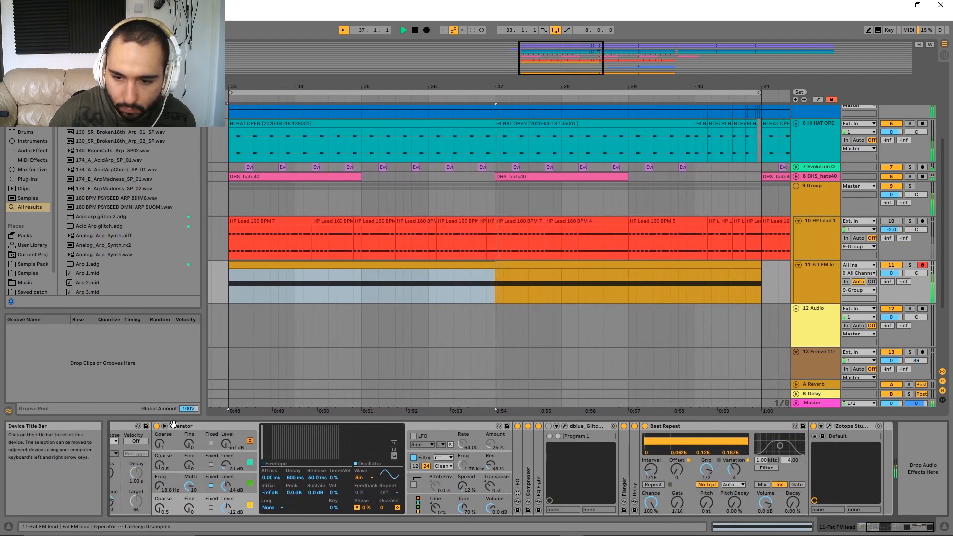
{"action": "double_click", "coordinate": [422, 425]}
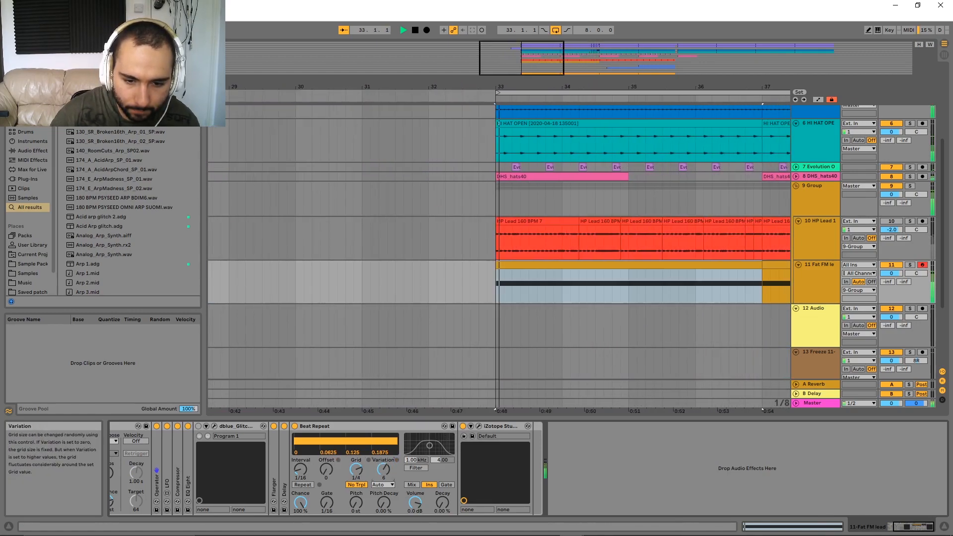
Set Beat Repeat's Chance to 61.9 % and Interval to 1/32, and replay the loop from its start
{"action": "left_click_drag", "start_coordinate": [301, 502], "coordinate": [300, 524]}
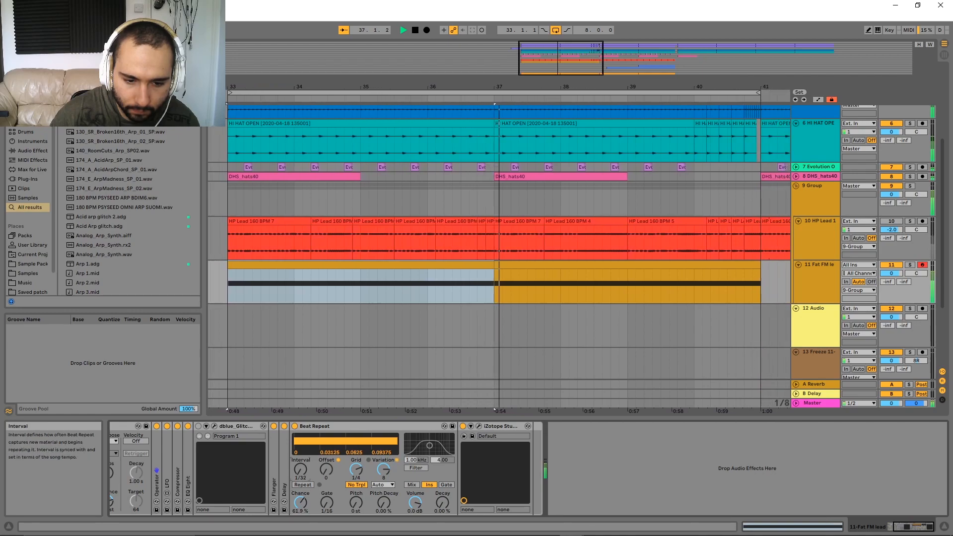
{"action": "left_click_drag", "start_coordinate": [300, 470], "coordinate": [301, 477]}
{"action": "left_click_drag", "start_coordinate": [327, 470], "coordinate": [328, 499]}
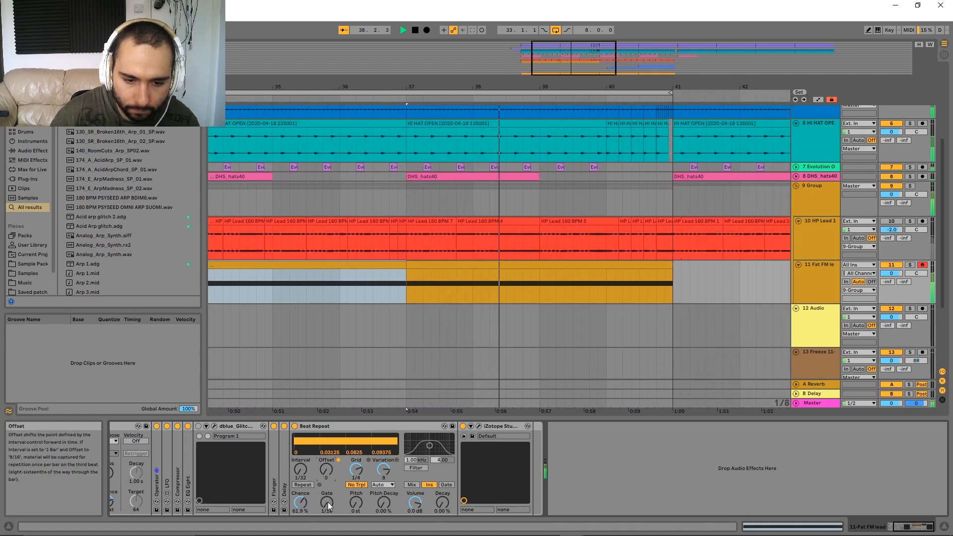
{"action": "key", "text": "space"}
{"action": "key", "text": "space"}
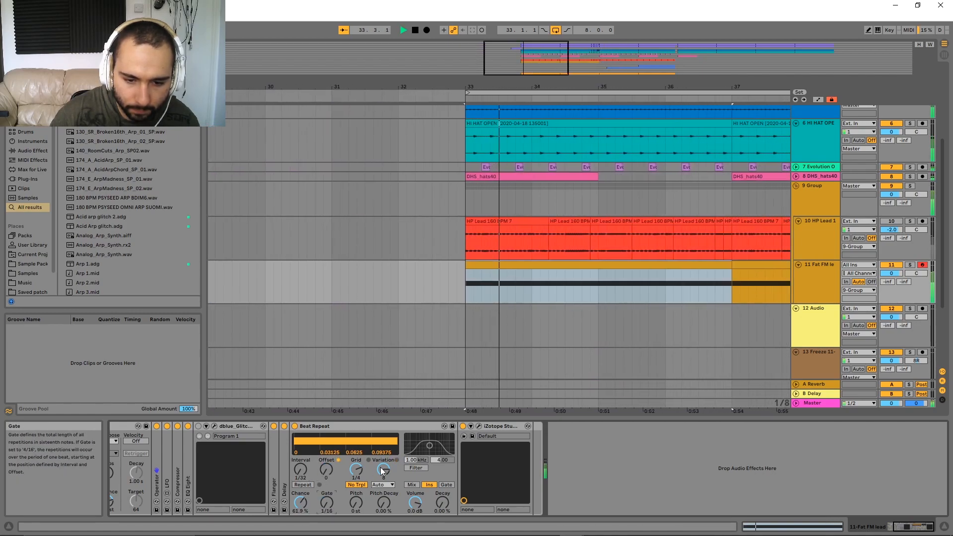
Set Beat Repeat's Grid to 1/8, Variation to 10, Interval to 1/4 and Gate to 4 Bar, and stop playback
{"action": "left_click_drag", "start_coordinate": [356, 471], "coordinate": [383, 462]}
{"action": "mouse_move", "coordinate": [301, 470]}
{"action": "left_mouse_down"}
{"action": "mouse_move", "coordinate": [301, 439]}
{"action": "mouse_move", "coordinate": [301, 455]}
{"action": "left_mouse_up"}
{"action": "left_click_drag", "start_coordinate": [324, 504], "coordinate": [324, 459]}
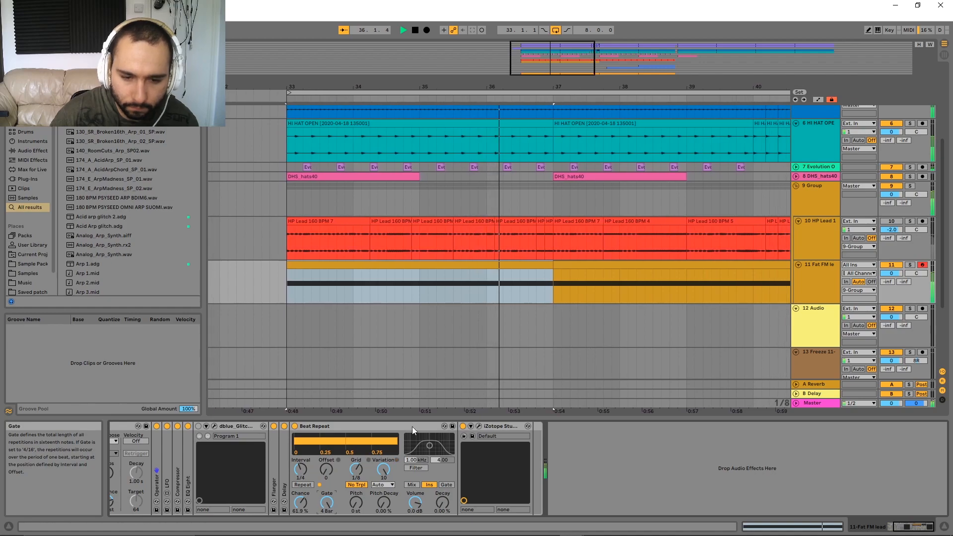
{"action": "key", "text": "space"}
Insert an audio track below the Fat FM lead track and set its input to 11-Fat FM lead
{"action": "left_click", "coordinate": [809, 269]}
{"action": "key", "text": "ctrl+t"}
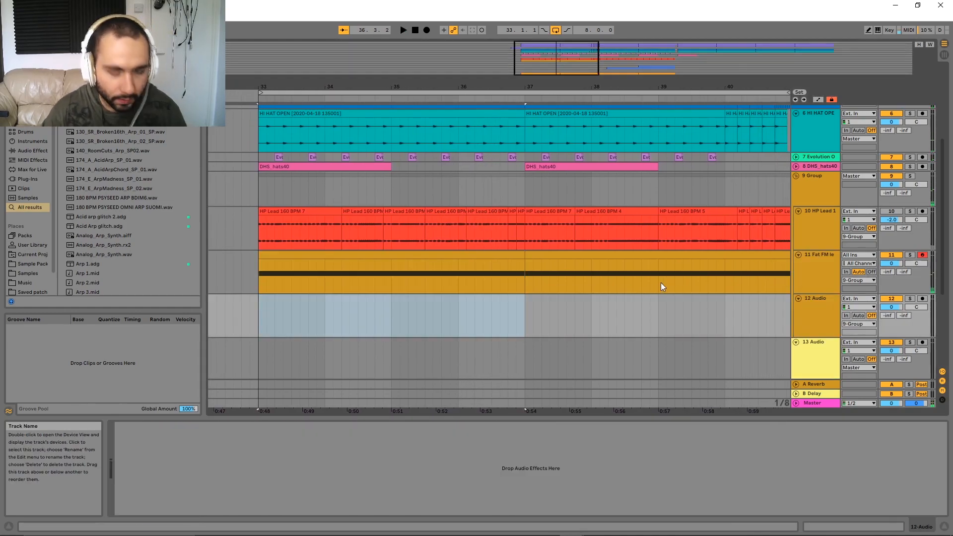
{"action": "left_click", "coordinate": [856, 298]}
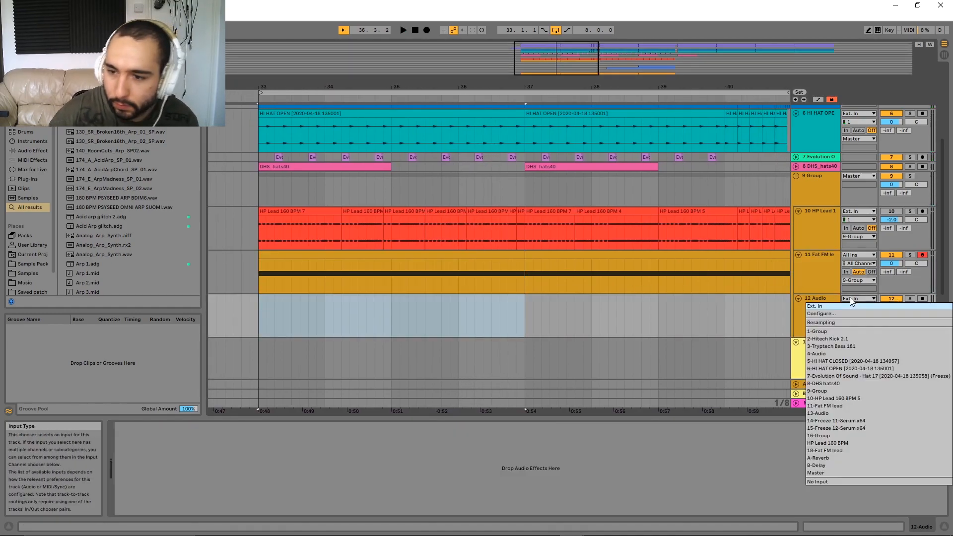
{"action": "left_click", "coordinate": [838, 407]}
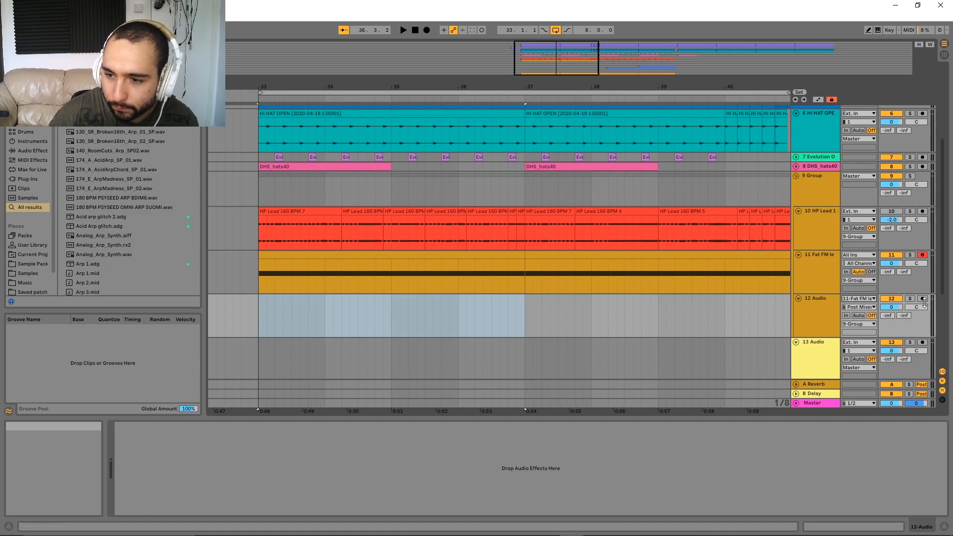
Record the Fat FM lead's output onto the 12 Audio track from bar 33 to bar 41
{"action": "left_click", "coordinate": [427, 31]}
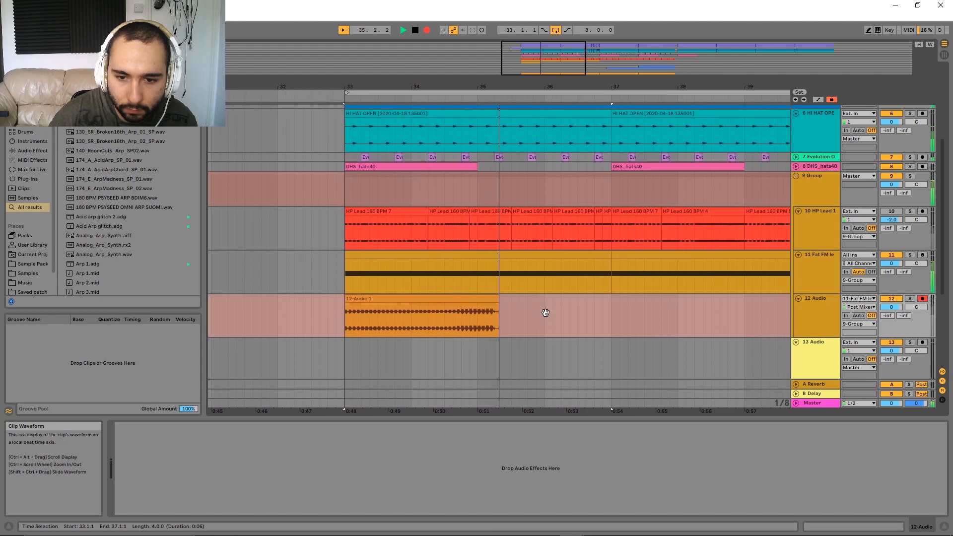
{"action": "scroll", "coordinate": [537, 277], "scroll_direction": "down", "scroll_amount": 1}
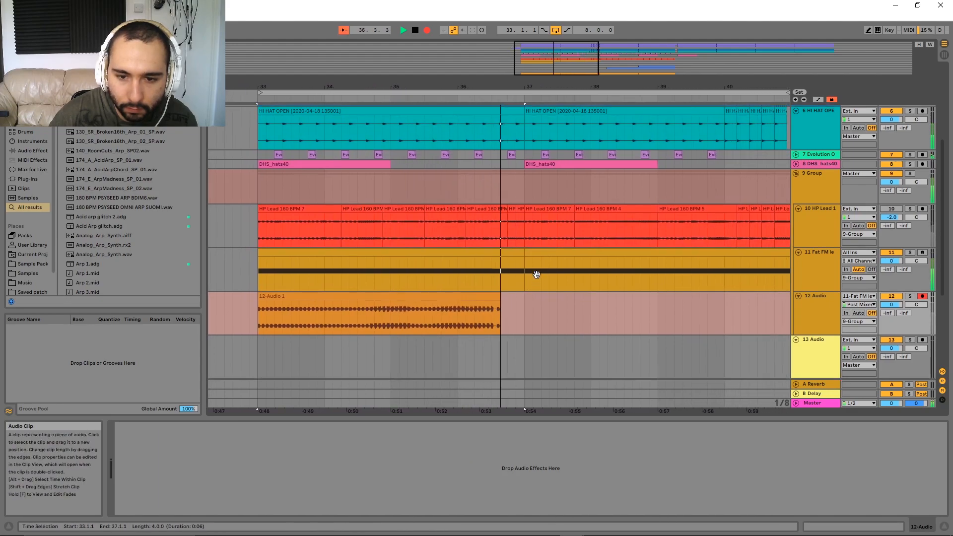
{"action": "left_click_drag", "start_coordinate": [573, 266], "coordinate": [522, 265]}
{"action": "scroll", "coordinate": [550, 255], "scroll_direction": "down", "scroll_amount": 3}
{"action": "scroll", "coordinate": [504, 270], "scroll_direction": "up", "scroll_amount": 2}
{"action": "scroll", "coordinate": [551, 271], "scroll_direction": "down", "scroll_amount": 2}
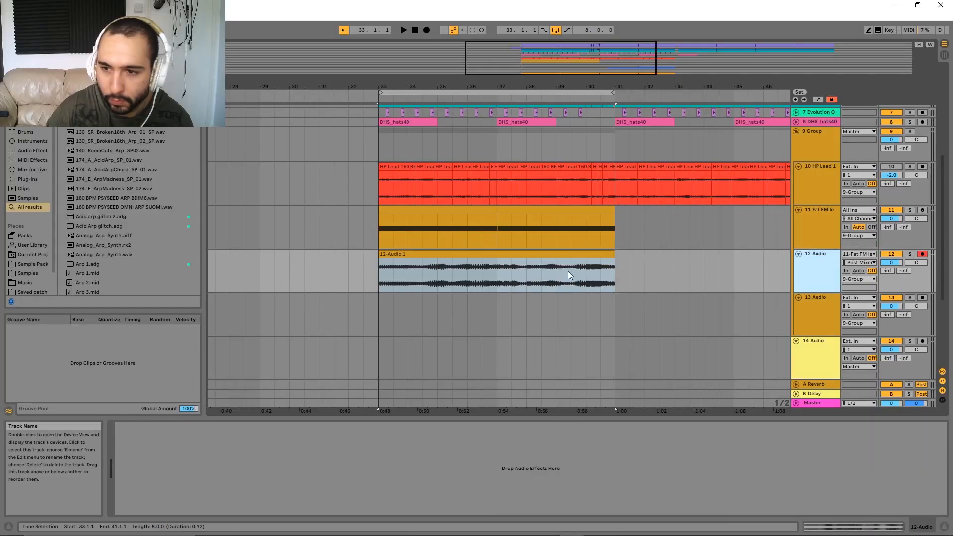
Move the recorded clip to the empty audio track below, mute that track, and reselect the first Fat FM lead clip
{"action": "left_click_drag", "start_coordinate": [527, 259], "coordinate": [524, 313]}
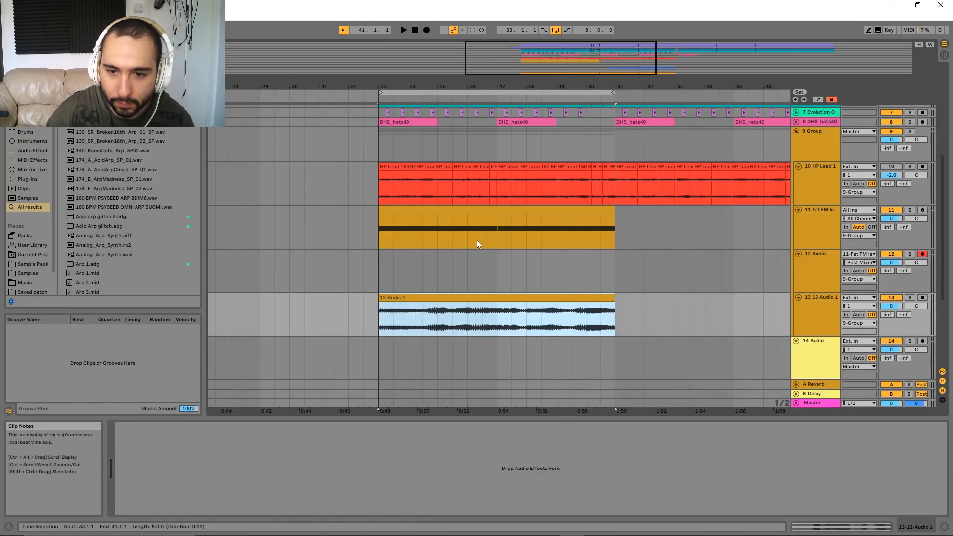
{"action": "left_click", "coordinate": [411, 223]}
{"action": "left_click", "coordinate": [890, 298]}
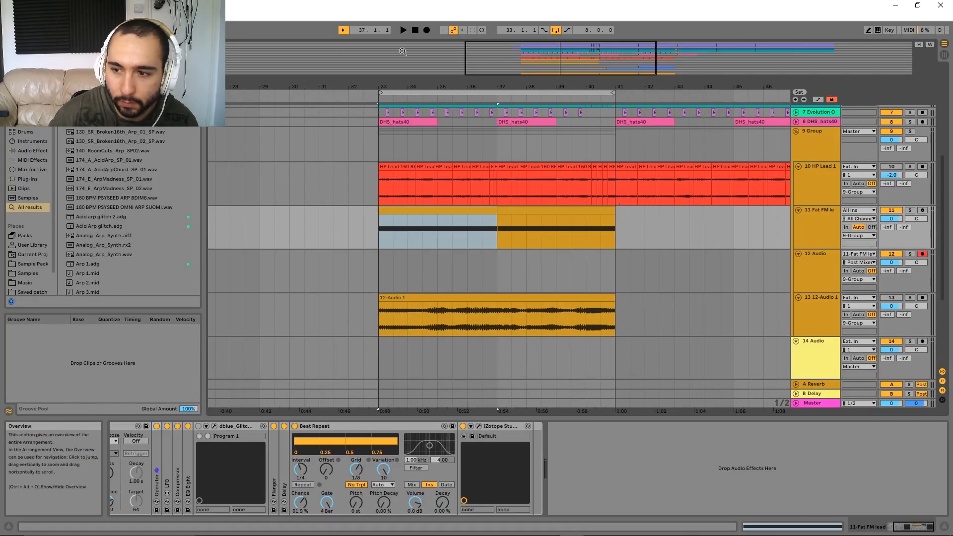
Record another pass onto the 12 Audio track while setting Beat Repeat's Interval to 1 Bar, Offset to 8/16 and Gate to 8/16
{"action": "left_click", "coordinate": [426, 30]}
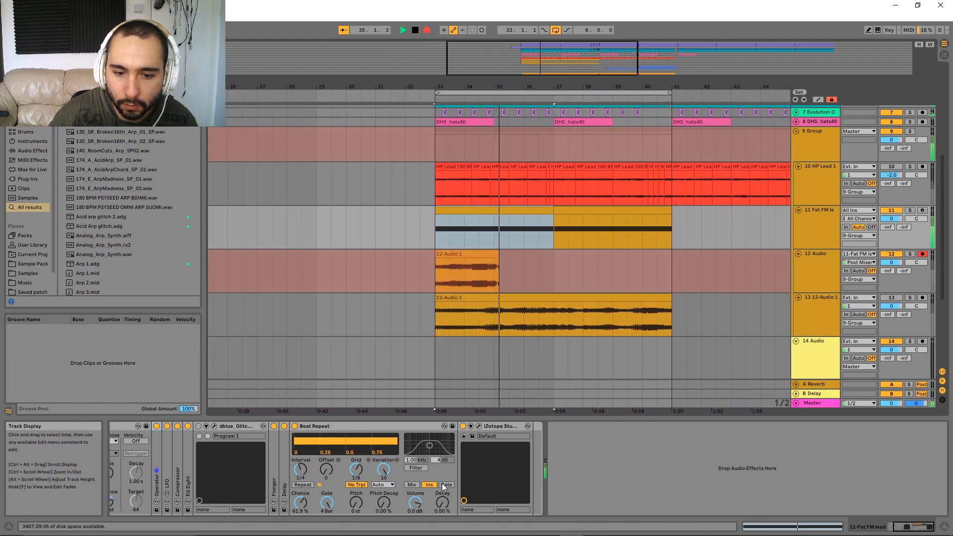
{"action": "left_click_drag", "start_coordinate": [327, 502], "coordinate": [327, 516]}
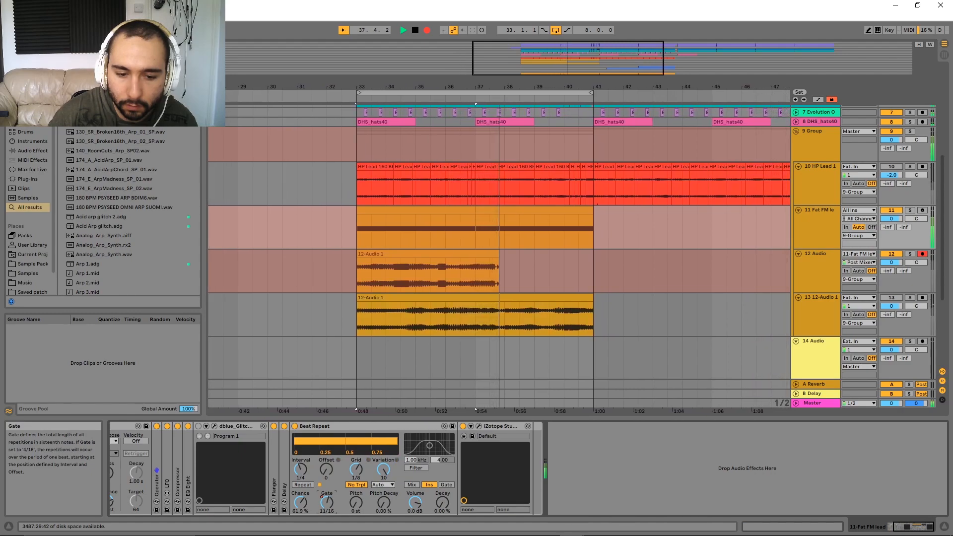
{"action": "left_click_drag", "start_coordinate": [301, 470], "coordinate": [301, 464]}
{"action": "left_click_drag", "start_coordinate": [326, 503], "coordinate": [326, 506]}
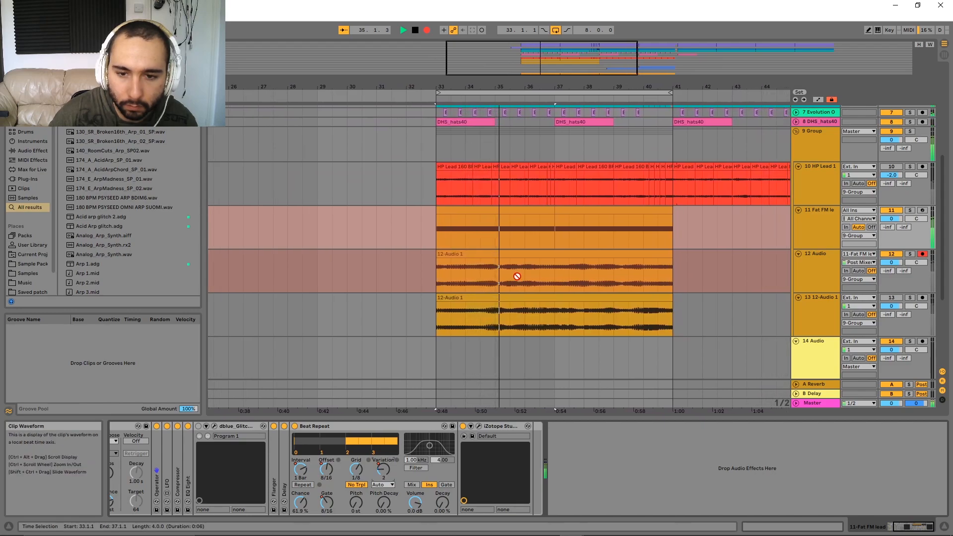
While recording continues, set Beat Repeat's Chance to 78.6 %, Gate to 4/16 and Grid to 1/4, and vary its Variation
{"action": "left_click_drag", "start_coordinate": [378, 426], "coordinate": [444, 456]}
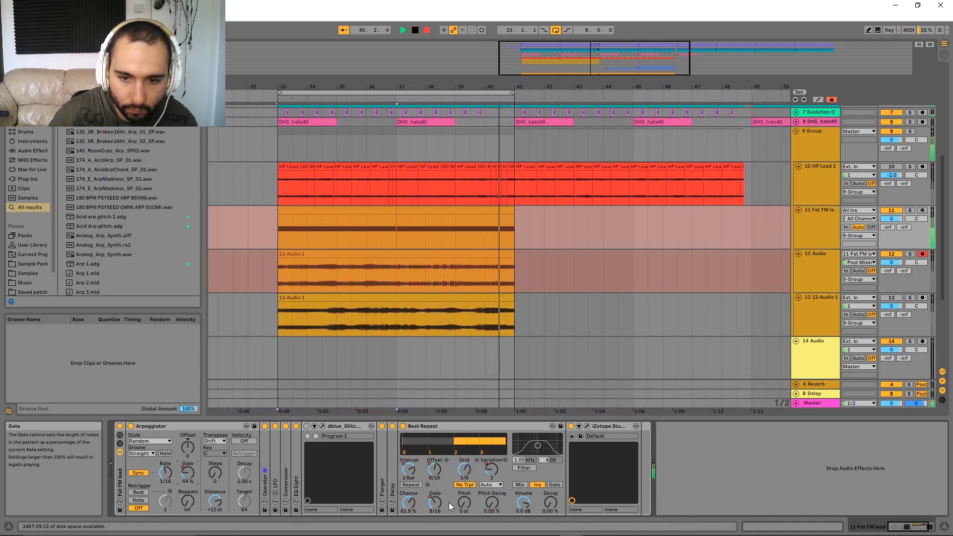
{"action": "left_click_drag", "start_coordinate": [492, 470], "coordinate": [492, 457]}
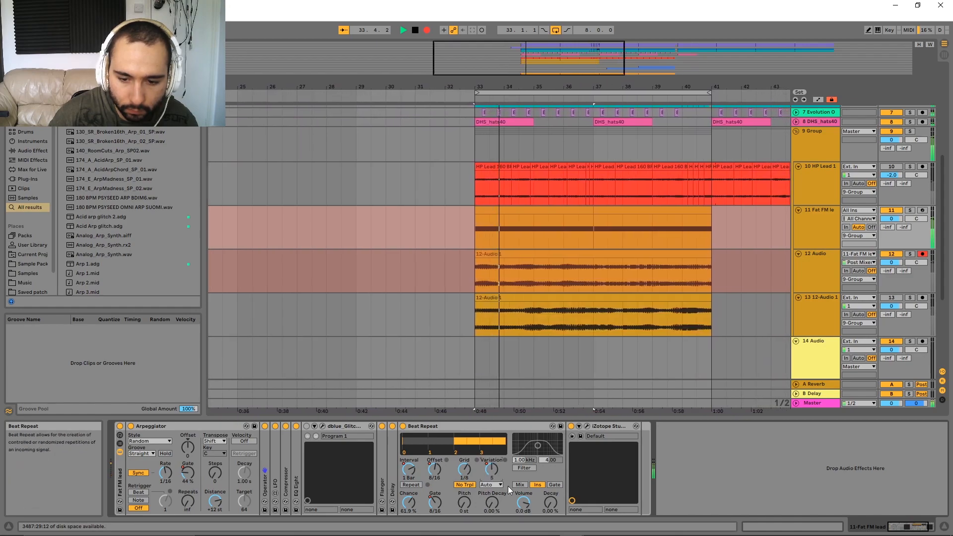
{"action": "left_click_drag", "start_coordinate": [416, 506], "coordinate": [435, 515]}
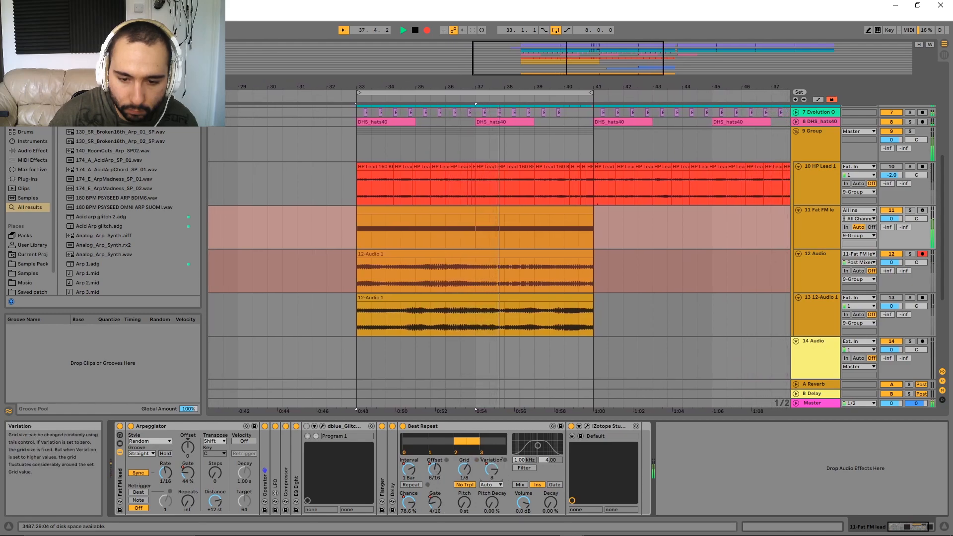
{"action": "left_click_drag", "start_coordinate": [490, 470], "coordinate": [464, 463]}
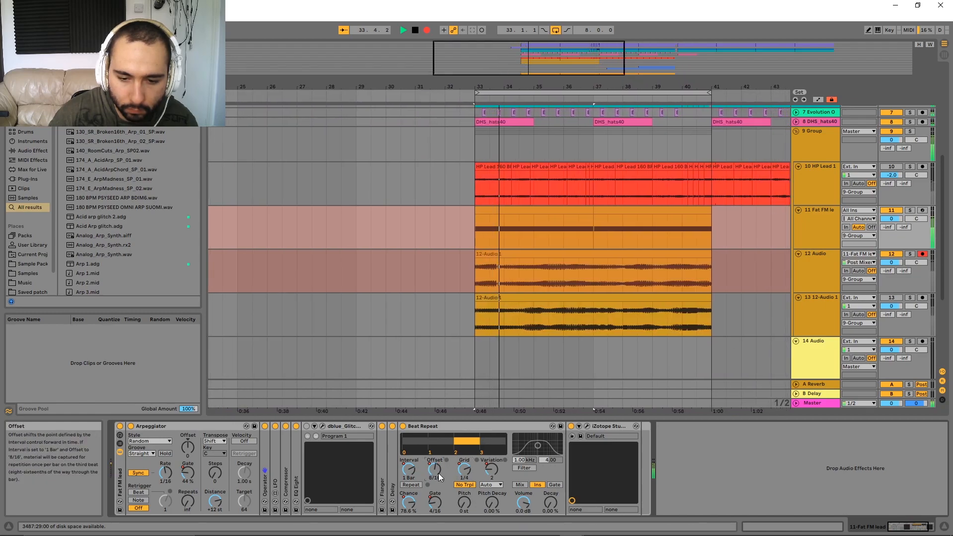
While recording continues, set Beat Repeat's Interval to 1/4, Gate to 4 Bar and Grid to 1/24, and stop the take
{"action": "left_click_drag", "start_coordinate": [409, 470], "coordinate": [435, 502]}
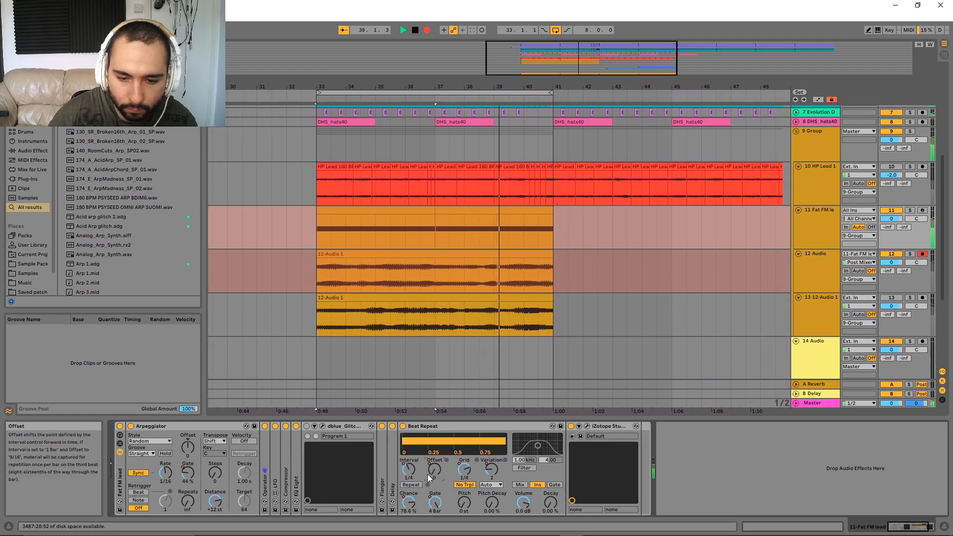
{"action": "left_click_drag", "start_coordinate": [464, 470], "coordinate": [465, 497]}
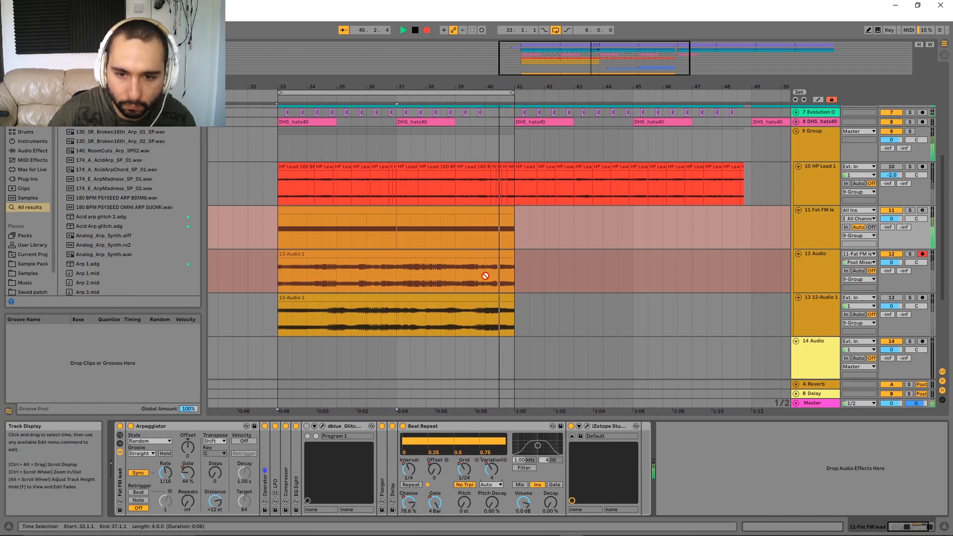
{"action": "key", "text": "space"}
Insert a new audio track below 12 Audio and extend the start of the new 12 Audio take back to bar 33
{"action": "left_click", "coordinate": [814, 278]}
{"action": "key", "text": "ctrl+t"}
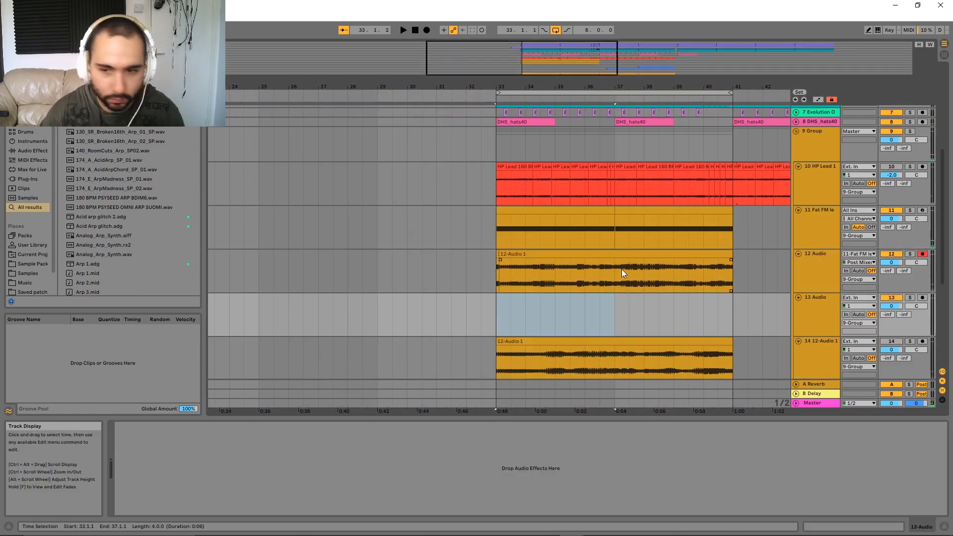
{"action": "left_click_drag", "start_coordinate": [621, 277], "coordinate": [510, 223]}
{"action": "scroll", "coordinate": [510, 228], "scroll_direction": "up", "scroll_amount": 2}
{"action": "left_click_drag", "start_coordinate": [427, 229], "coordinate": [489, 239]}
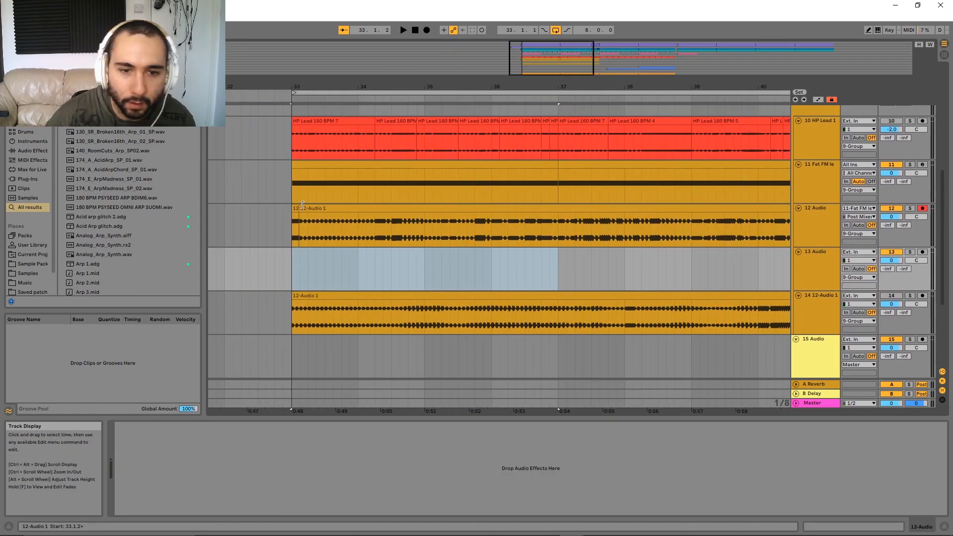
{"action": "left_click_drag", "start_coordinate": [298, 207], "coordinate": [292, 207]}
Move the first bar of the earlier take from track 14 onto track 13 and audition it with the Fat FM lead muted
{"action": "left_click_drag", "start_coordinate": [291, 313], "coordinate": [340, 270]}
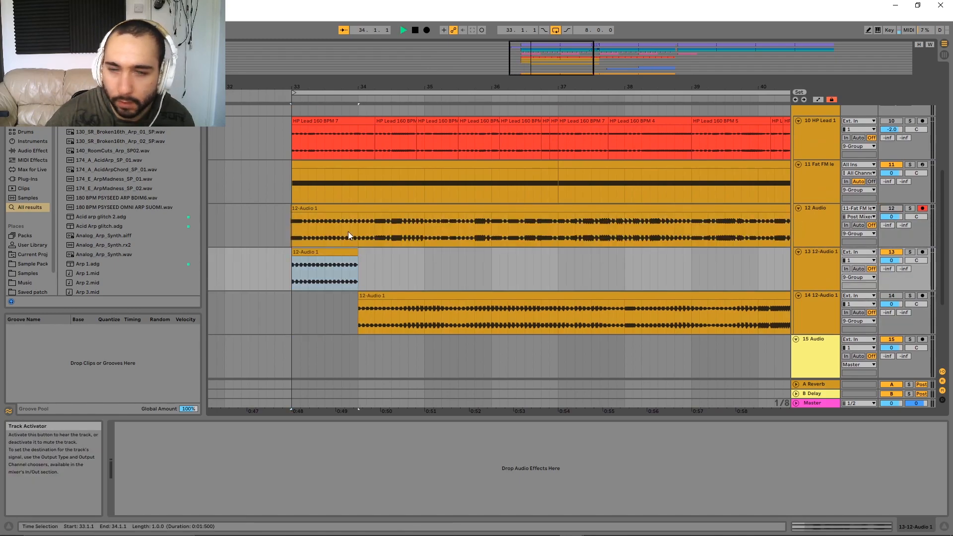
{"action": "key", "text": "space"}
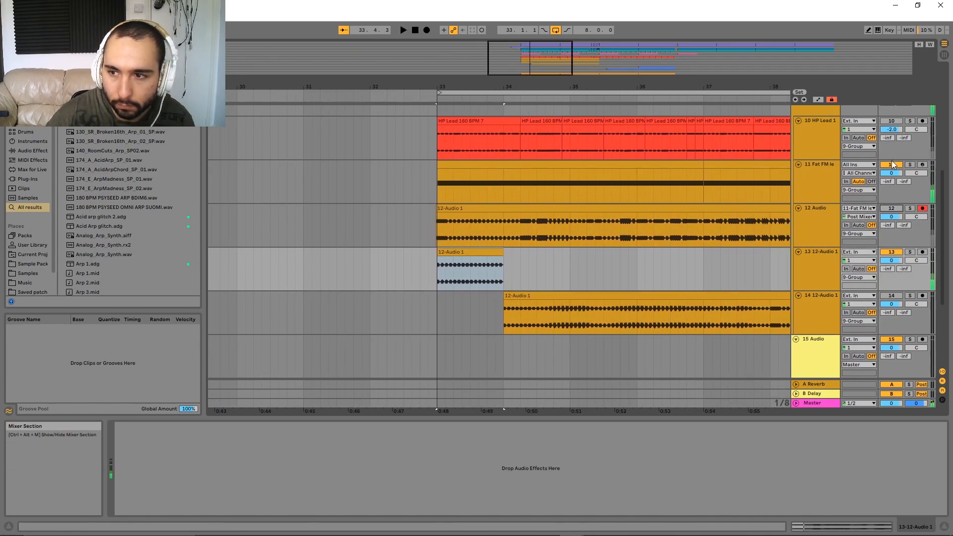
{"action": "key", "text": "space"}
{"action": "left_click_drag", "start_coordinate": [540, 260], "coordinate": [515, 255]}
{"action": "key", "text": "space"}
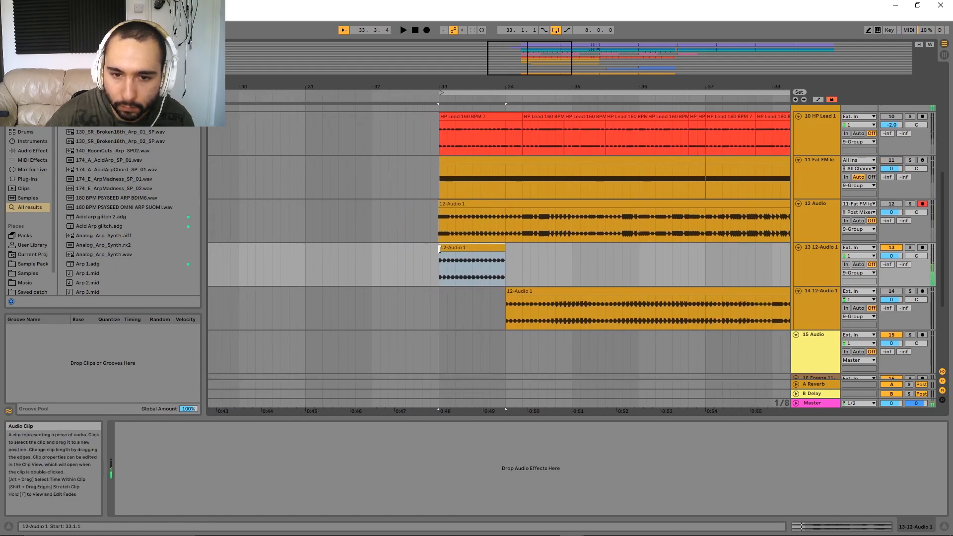
Move the first two sixteenths of the 12 Audio take to the start of track 13 and extend that slice to 33.2.1
{"action": "left_click_drag", "start_coordinate": [441, 223], "coordinate": [447, 226]}
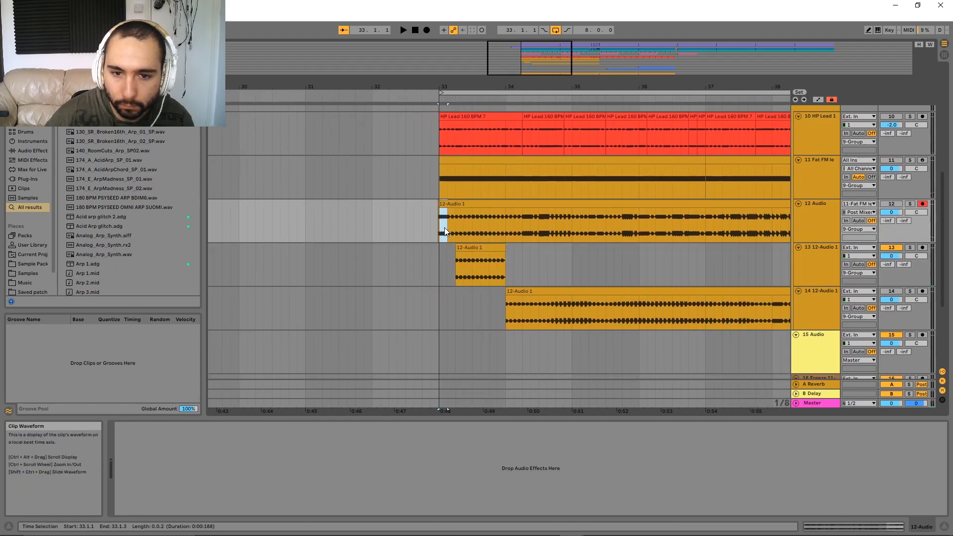
{"action": "left_click_drag", "start_coordinate": [443, 255], "coordinate": [444, 245]}
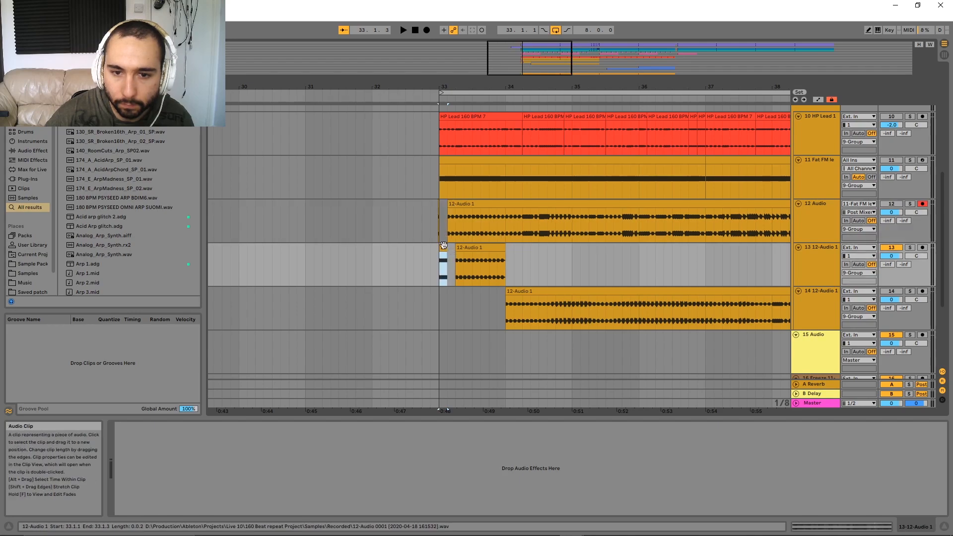
{"action": "key", "text": "space"}
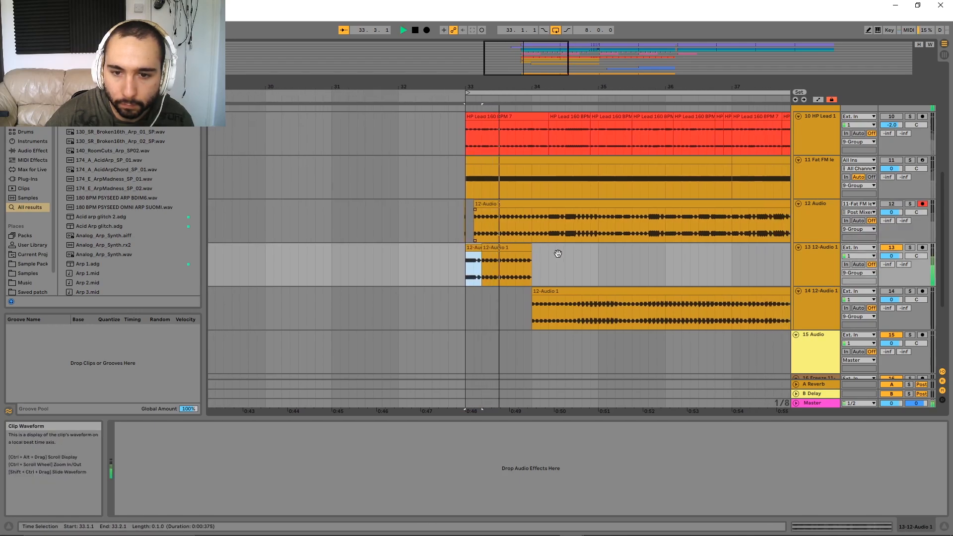
{"action": "left_click_drag", "start_coordinate": [454, 260], "coordinate": [454, 259]}
{"action": "key", "text": "space"}
Audition the track 13 edit with track 14 activated, and mute track 14 again
{"action": "key", "text": "space"}
{"action": "left_click", "coordinate": [890, 300]}
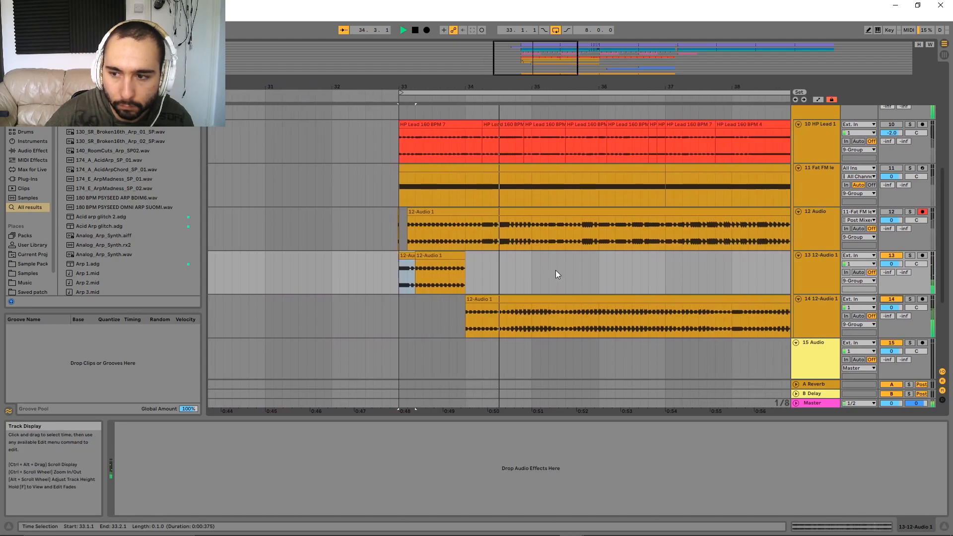
{"action": "key", "text": "space"}
{"action": "key", "text": "space"}
{"action": "left_click", "coordinate": [892, 299]}
Copy a slice of the 12 Audio take onto track 13 and place its start at 34.1.1
{"action": "left_click_drag", "start_coordinate": [654, 229], "coordinate": [458, 268]}
{"action": "left_click", "coordinate": [380, 263]}
{"action": "key", "text": "space"}
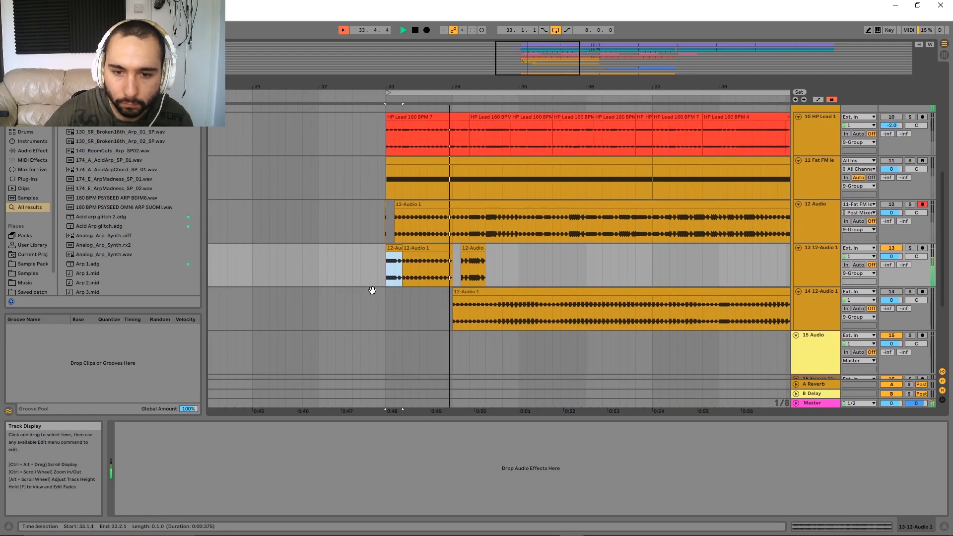
{"action": "key", "text": "space"}
{"action": "key", "text": "space"}
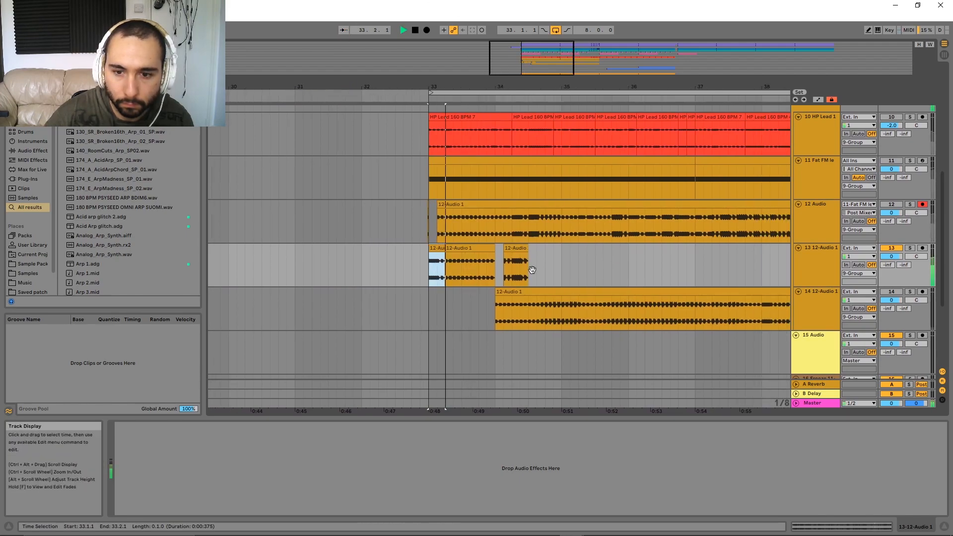
{"action": "left_click", "coordinate": [398, 243]}
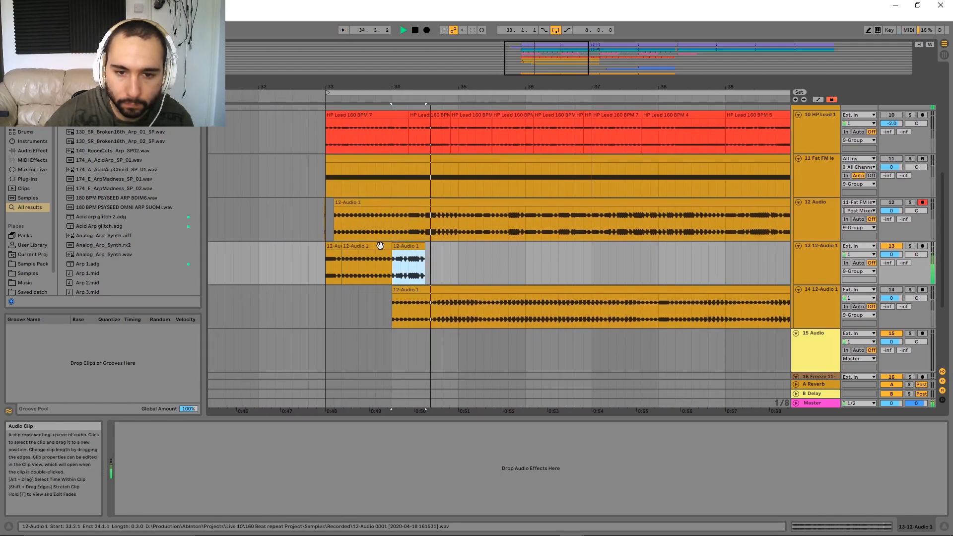
Extend the bar 34 slice on track 13 to 35.1.1 and audition the sequence from bar 33
{"action": "left_click", "coordinate": [380, 246]}
{"action": "key", "text": "ctrl+l"}
{"action": "left_click_drag", "start_coordinate": [396, 247], "coordinate": [449, 250]}
{"action": "key", "text": "ctrl+l"}
{"action": "left_click", "coordinate": [378, 268]}
{"action": "key", "text": "space"}
{"action": "key", "text": "ctrl+l"}
{"action": "key", "text": "space"}
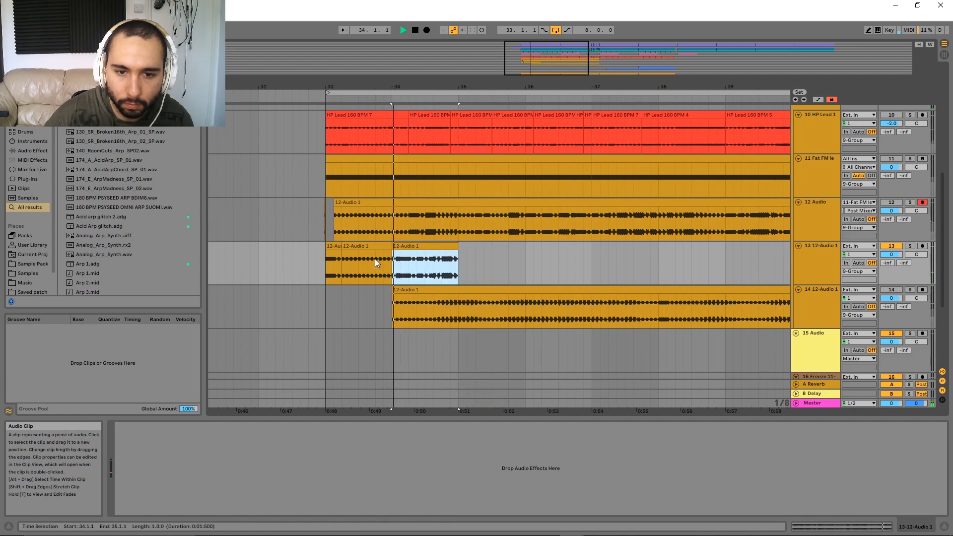
{"action": "left_click", "coordinate": [328, 246]}
{"action": "key", "text": "space"}
{"action": "key", "text": "space"}
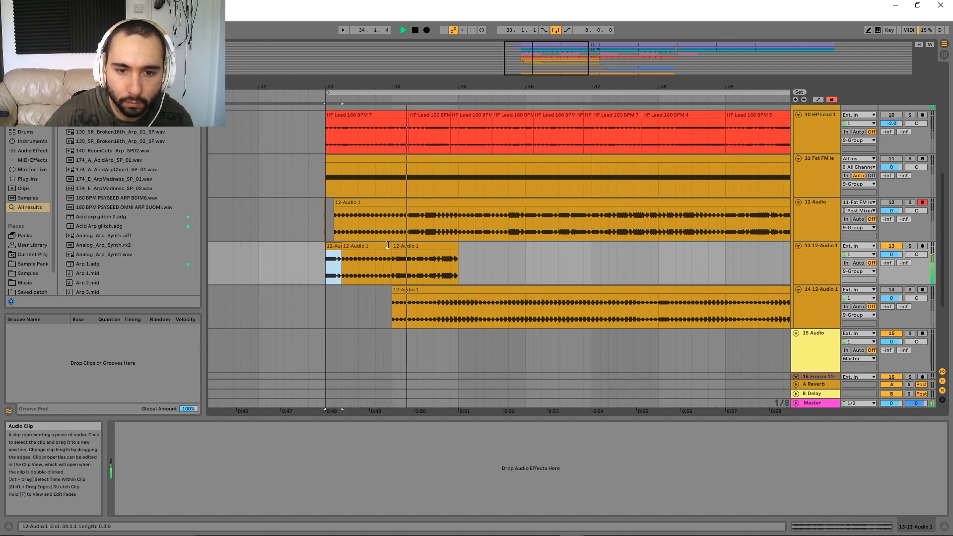
Try extending the second clip on track 13, which starts at 33.2.1, to 34.2.1
{"action": "left_click_drag", "start_coordinate": [387, 244], "coordinate": [400, 246]}
{"action": "key", "text": "space"}
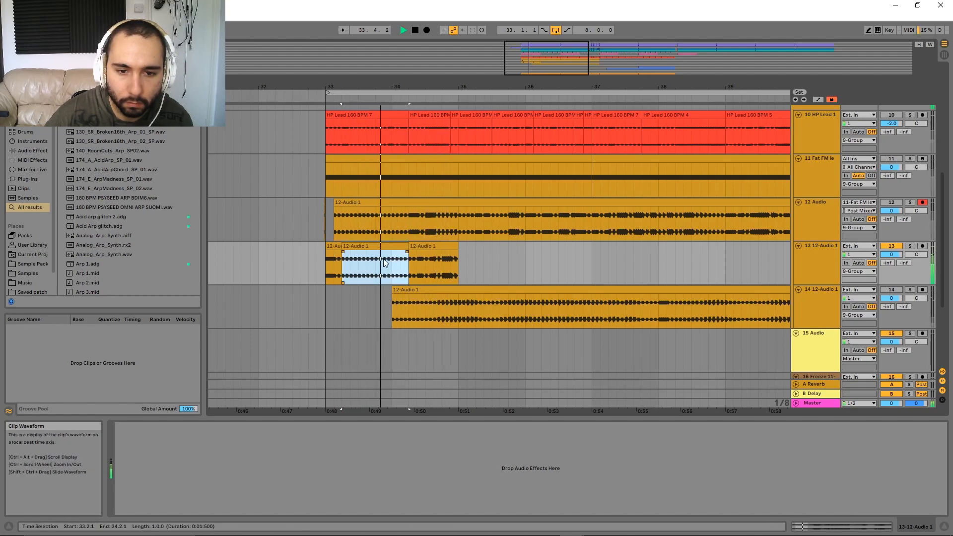
{"action": "left_click_drag", "start_coordinate": [357, 268], "coordinate": [363, 246]}
{"action": "key", "text": "Delete"}
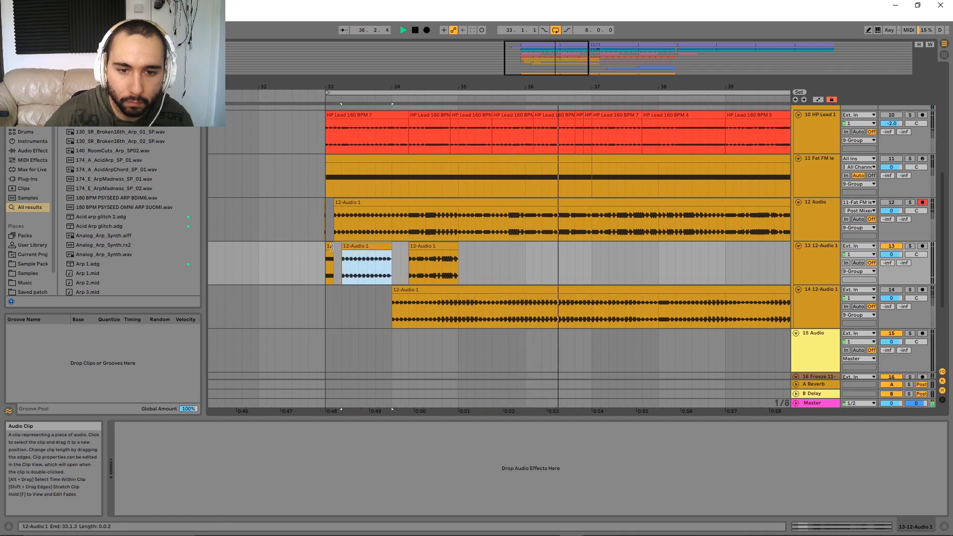
{"action": "left_click", "coordinate": [331, 247]}
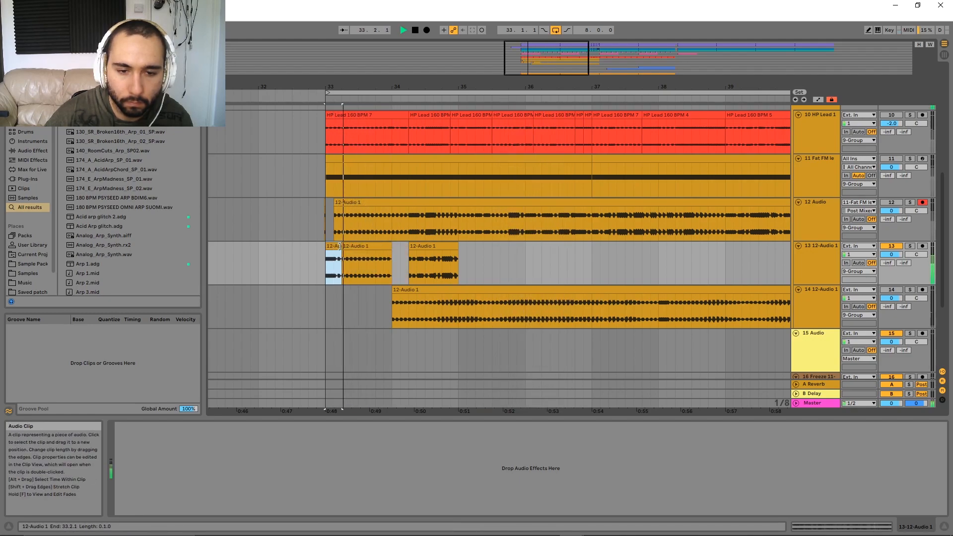
{"action": "left_click_drag", "start_coordinate": [409, 247], "coordinate": [392, 246]}
Copy a two-beat slice of the 12 Audio take to 35.4.1 on track 13, and make 34.1.1 to 34.2.1 a separate clip
{"action": "left_click", "coordinate": [386, 264]}
{"action": "key", "text": "space"}
{"action": "left_click_drag", "start_coordinate": [659, 219], "coordinate": [521, 261]}
{"action": "left_click", "coordinate": [439, 259]}
{"action": "mouse_move", "coordinate": [401, 259]}
{"action": "left_mouse_down"}
{"action": "mouse_move", "coordinate": [391, 258]}
{"action": "mouse_move", "coordinate": [409, 248]}
{"action": "left_mouse_up"}
{"action": "key", "text": "space"}
{"action": "key", "text": "space"}
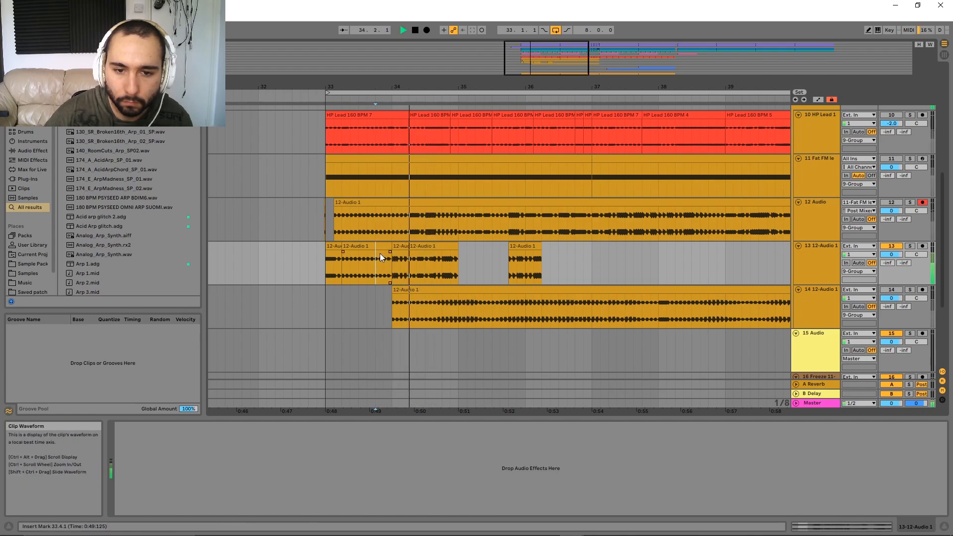
Extend the start of the one-beat clip at 34.1.1 on track 13 back to 33.2.1, auditioning from bar 33
{"action": "left_click", "coordinate": [330, 247]}
{"action": "key", "text": "space"}
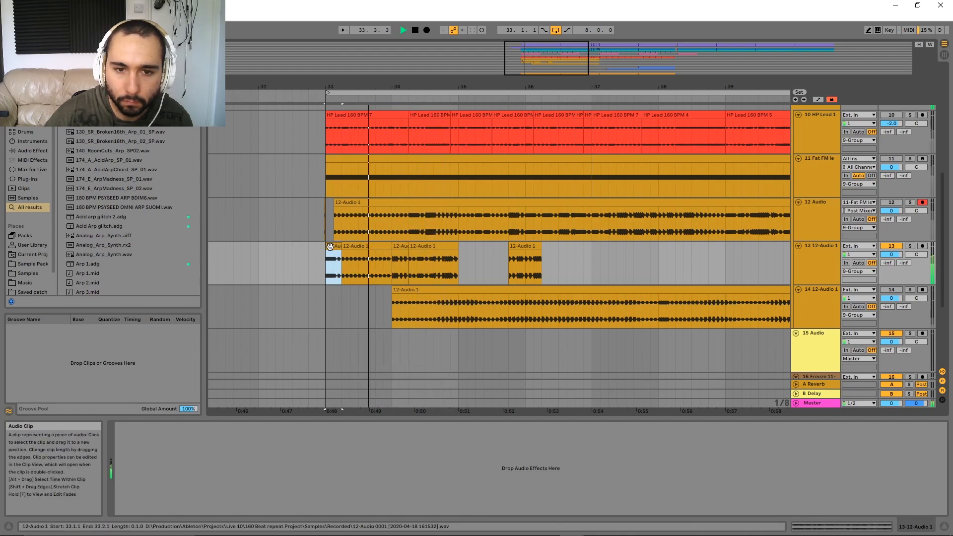
{"action": "key", "text": "space"}
{"action": "left_click_drag", "start_coordinate": [393, 248], "coordinate": [383, 247]}
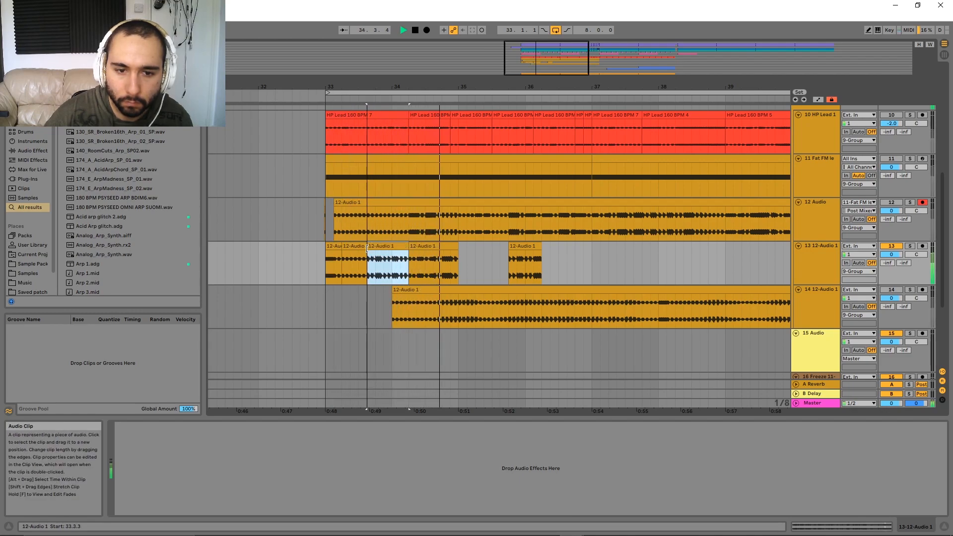
{"action": "key", "text": "space"}
{"action": "left_click", "coordinate": [334, 247]}
{"action": "key", "text": "space"}
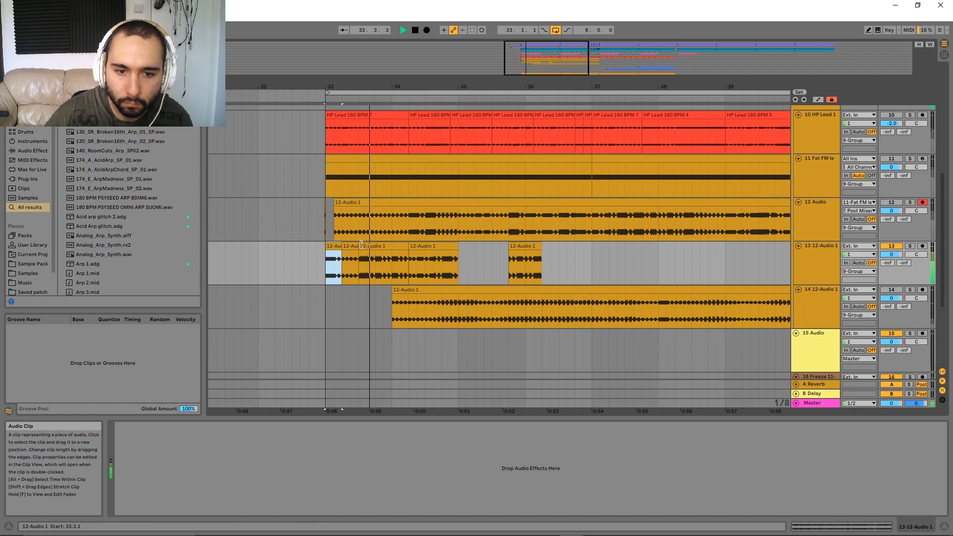
{"action": "left_click_drag", "start_coordinate": [360, 247], "coordinate": [343, 246]}
{"action": "key", "text": "space"}
{"action": "left_click", "coordinate": [335, 243]}
{"action": "key", "text": "space"}
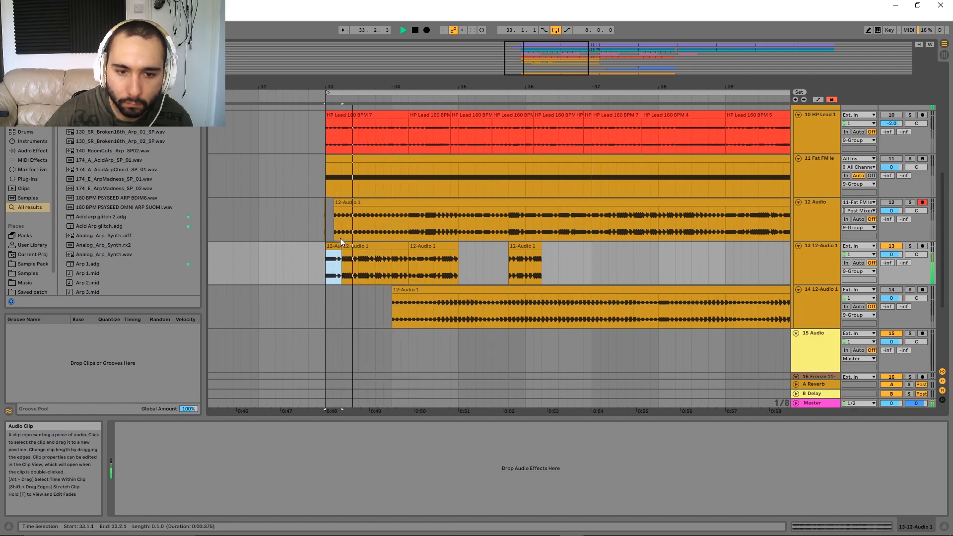
On track 13, fill 33.2.1 to 34.1.1 with a track 14 slice, and place the loose two-beat slice at 35.1.1, extended to 37.1.1
{"action": "left_click", "coordinate": [377, 251]}
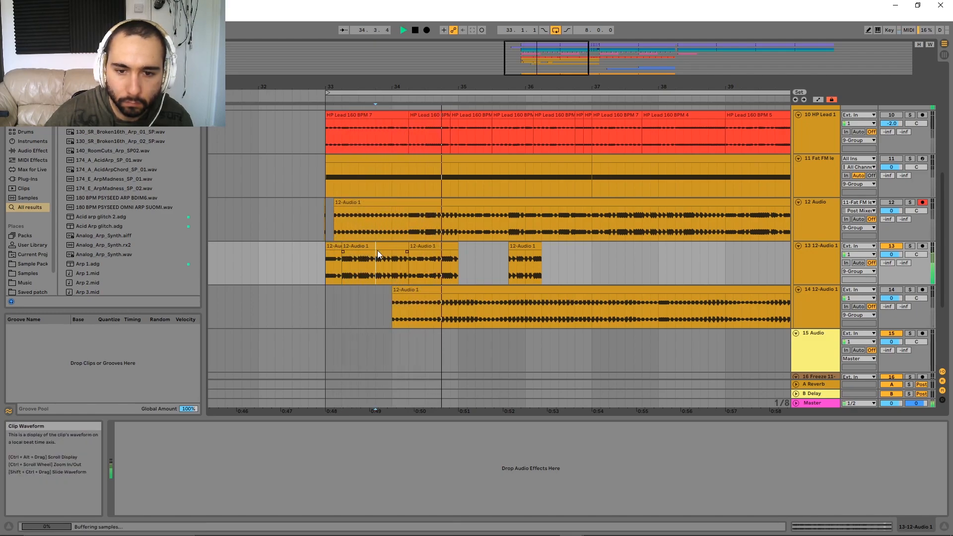
{"action": "mouse_move", "coordinate": [466, 310]}
{"action": "left_mouse_down"}
{"action": "mouse_move", "coordinate": [349, 283]}
{"action": "mouse_move", "coordinate": [356, 247]}
{"action": "left_mouse_up"}
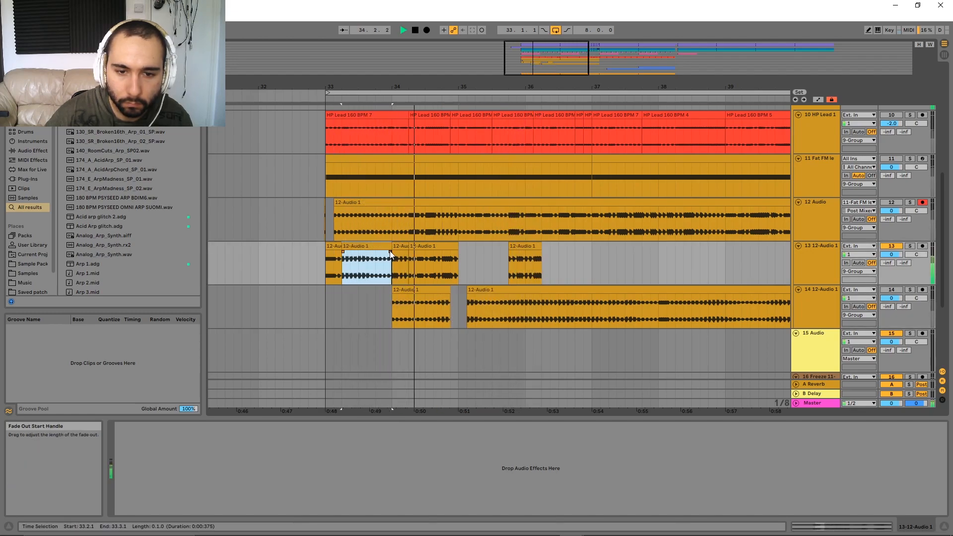
{"action": "left_click", "coordinate": [328, 247]}
{"action": "mouse_move", "coordinate": [510, 244]}
{"action": "left_mouse_down"}
{"action": "mouse_move", "coordinate": [459, 244]}
{"action": "mouse_move", "coordinate": [593, 246]}
{"action": "mouse_move", "coordinate": [520, 250]}
{"action": "left_mouse_up"}
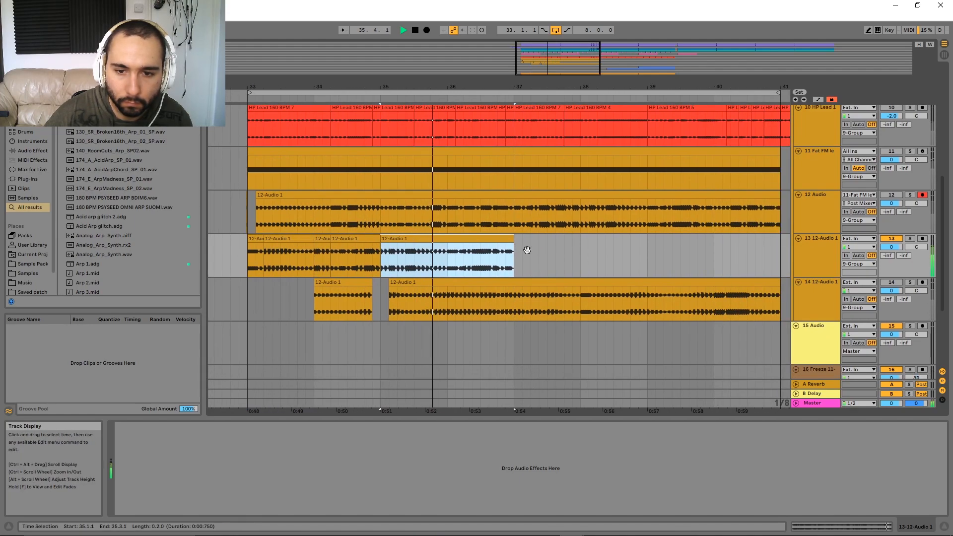
{"action": "key", "text": "space"}
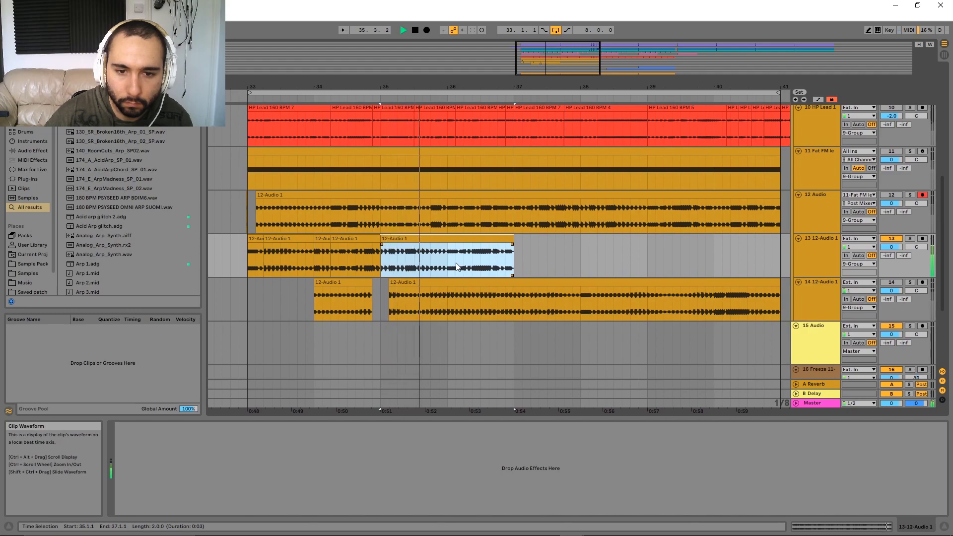
{"action": "left_click_drag", "start_coordinate": [400, 221], "coordinate": [313, 212]}
{"action": "left_click_drag", "start_coordinate": [526, 208], "coordinate": [491, 231]}
{"action": "key", "text": "Delete"}
Move the slice from 39.1.1 to 39.2.3 on track 14 to 37.1.1 on track 13 and extend it to 39.1.1
{"action": "left_click", "coordinate": [559, 294]}
{"action": "left_click_drag", "start_coordinate": [564, 297], "coordinate": [444, 232]}
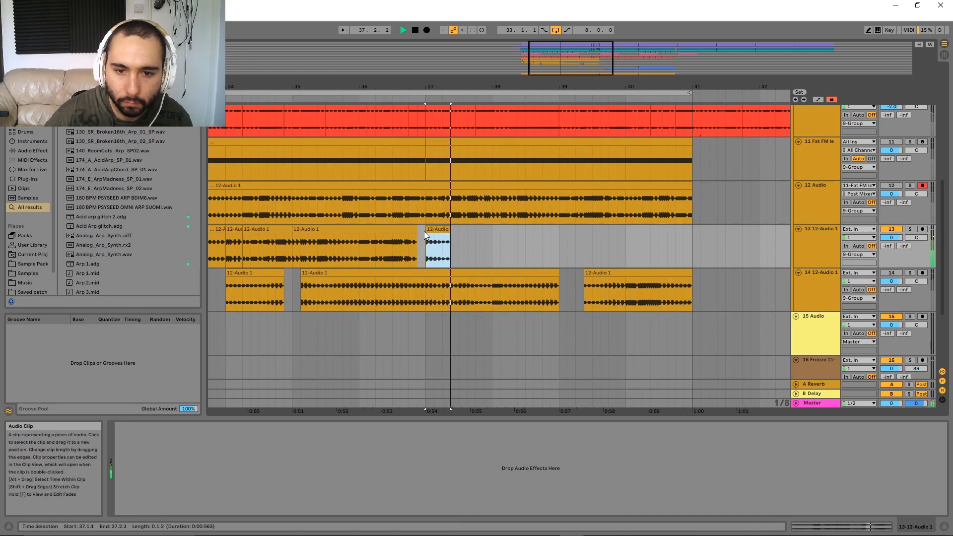
{"action": "left_click", "coordinate": [425, 231]}
{"action": "left_click_drag", "start_coordinate": [450, 229], "coordinate": [560, 231]}
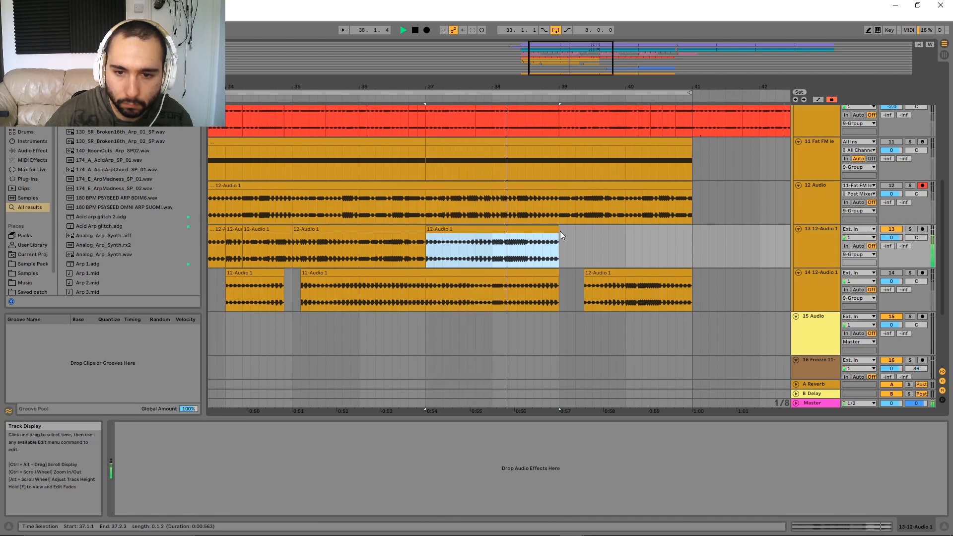
Fill bar 39 of track 13 with an extended 12 Audio slice and bar 40 with an extended track 14 slice
{"action": "left_click_drag", "start_coordinate": [575, 222], "coordinate": [625, 232]}
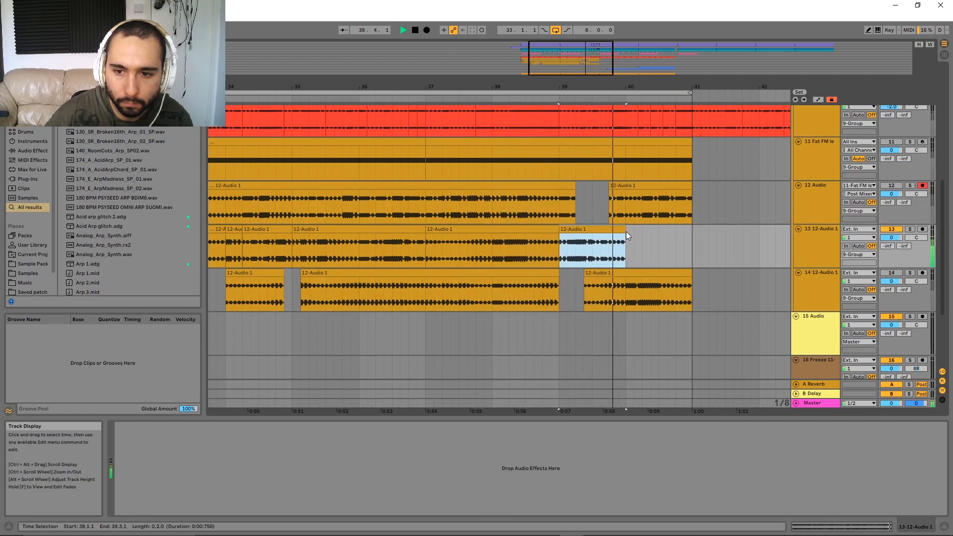
{"action": "left_click_drag", "start_coordinate": [643, 288], "coordinate": [692, 242]}
{"action": "scroll", "coordinate": [552, 224], "scroll_direction": "down", "scroll_amount": 5}
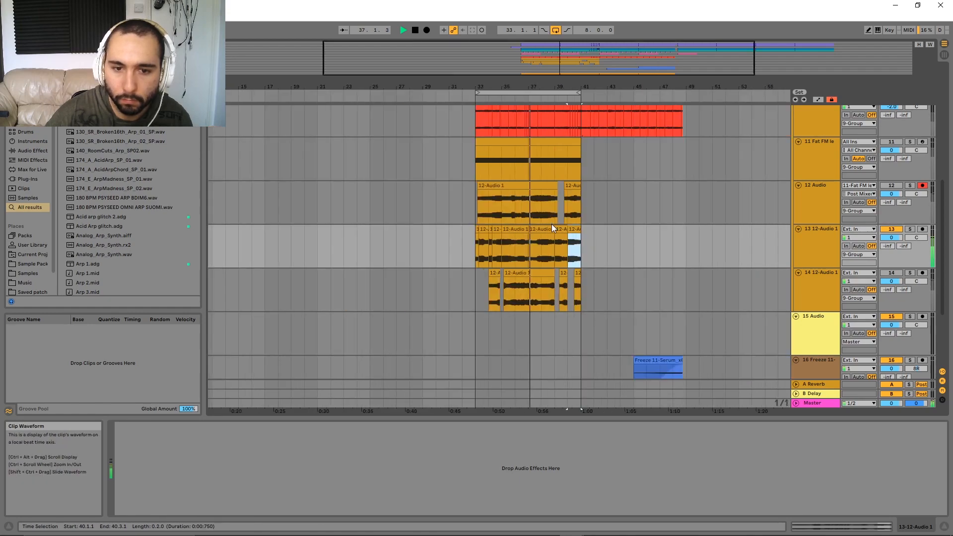
{"action": "scroll", "coordinate": [575, 249], "scroll_direction": "up", "scroll_amount": 5}
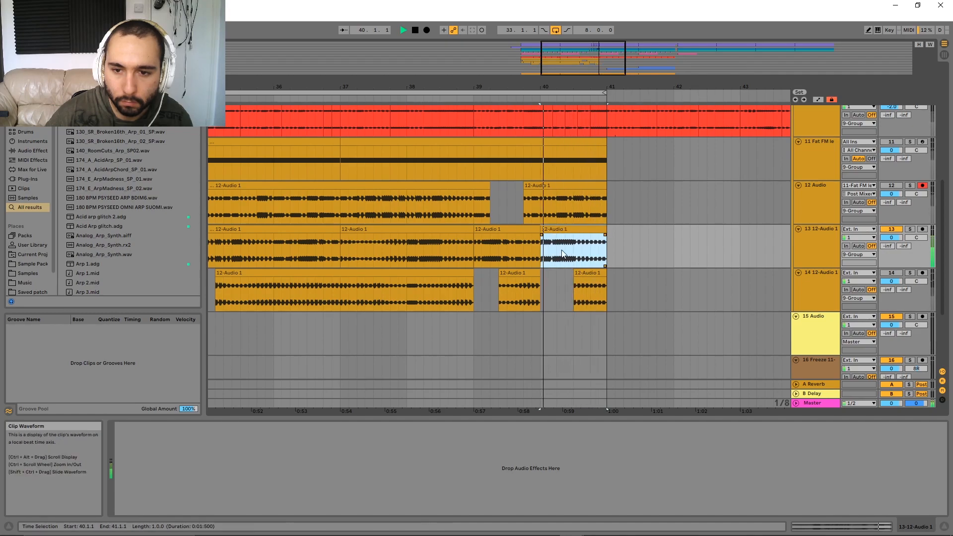
Shorten the bar 40 clip on track 13 to three sixteenths by deleting everything from 40.1.4 onward
{"action": "scroll", "coordinate": [564, 233], "scroll_direction": "up", "scroll_amount": 3}
{"action": "left_click_drag", "start_coordinate": [544, 257], "coordinate": [706, 251]}
{"action": "key", "text": "ctrl+d"}
{"action": "key", "text": "ctrl+d"}
{"action": "key", "text": "ctrl+d"}
{"action": "left_click", "coordinate": [518, 229]}
{"action": "key", "text": "Delete"}
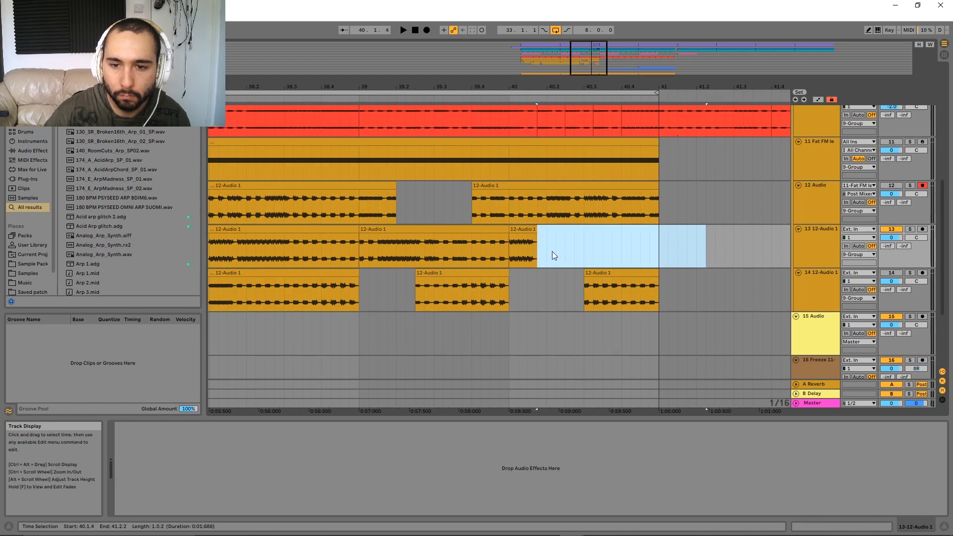
Duplicate the one-beat region starting at 40.1.1 on track 13 three times to fill bar 40
{"action": "left_click_drag", "start_coordinate": [547, 256], "coordinate": [512, 242]}
{"action": "key", "text": "ctrl+d"}
{"action": "key", "text": "ctrl+d"}
{"action": "key", "text": "ctrl+d"}
{"action": "left_click", "coordinate": [511, 242]}
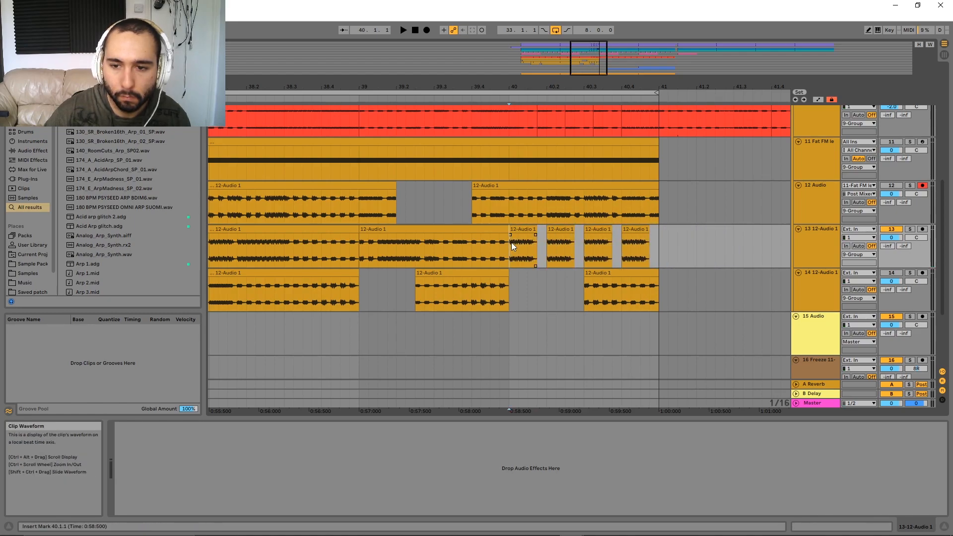
Replace the one-beat repeats in bar 40 of track 13 with the three-sixteenth slice from 40.1.1, duplicated back to back four times
{"action": "left_click", "coordinate": [524, 235]}
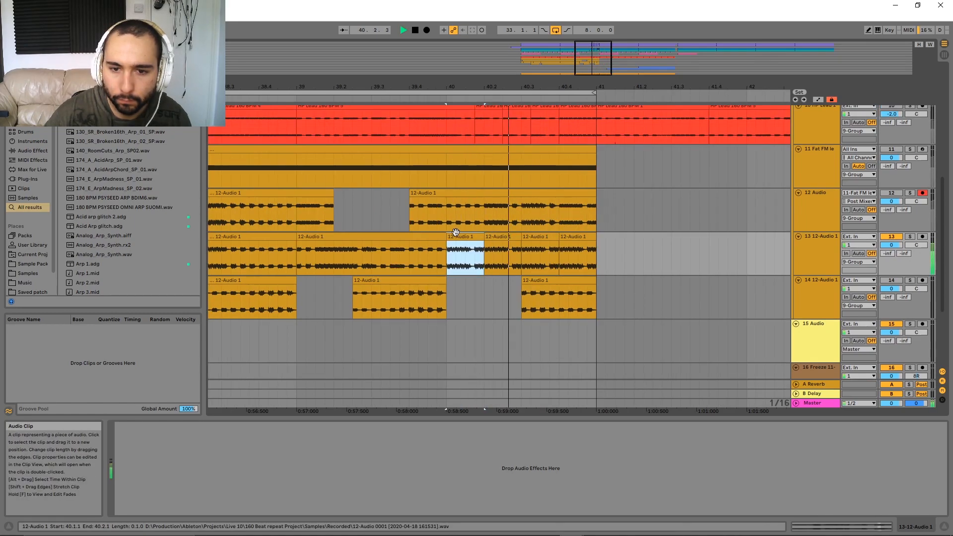
{"action": "left_click", "coordinate": [492, 237]}
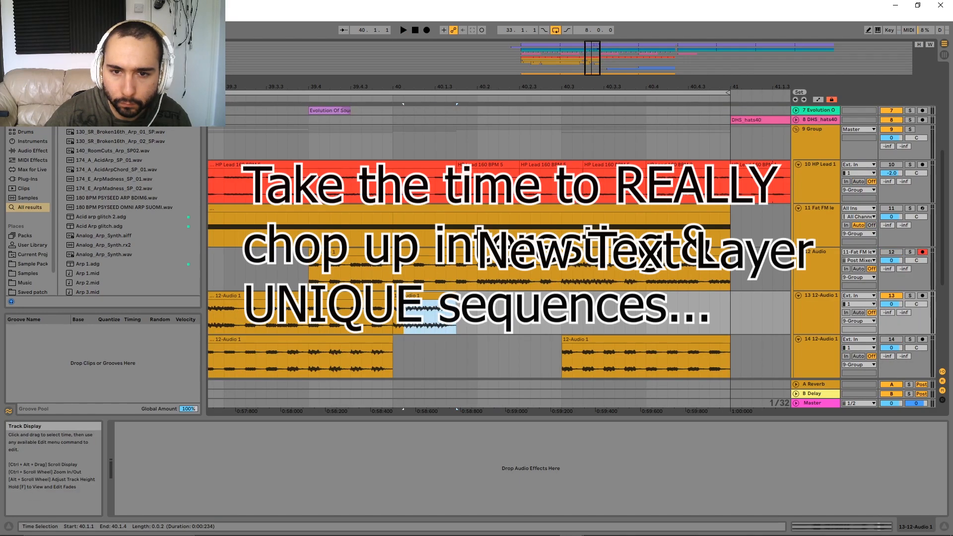
{"action": "left_click", "coordinate": [477, 313], "text": "shift"}
{"action": "key", "text": "ctrl+d"}
{"action": "key", "text": "ctrl+z"}
{"action": "left_click", "coordinate": [457, 323], "text": "shift"}
{"action": "key", "text": "ctrl+d"}
{"action": "key", "text": "ctrl+d"}
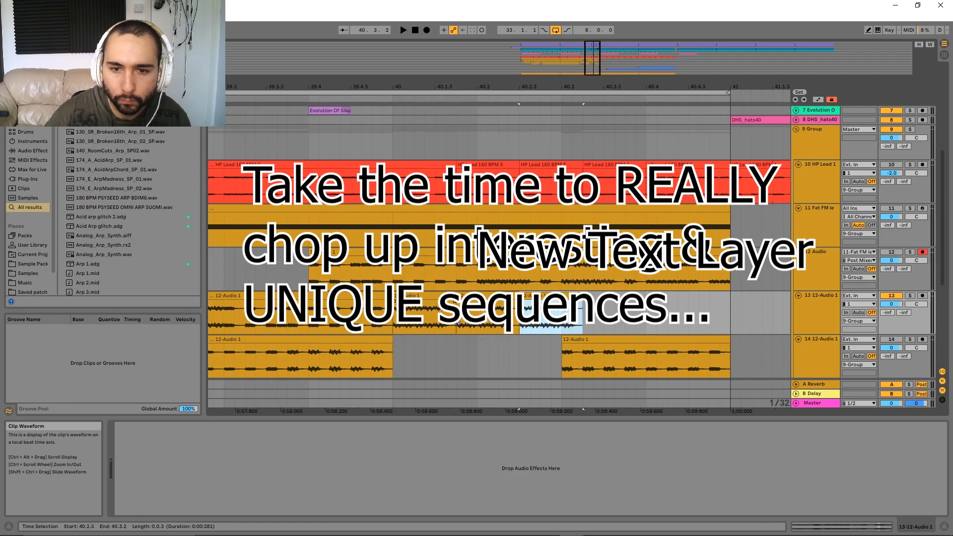
{"action": "key", "text": "ctrl+d"}
{"action": "key", "text": "ctrl+d"}
{"action": "left_click", "coordinate": [393, 314]}
{"action": "key", "text": "space"}
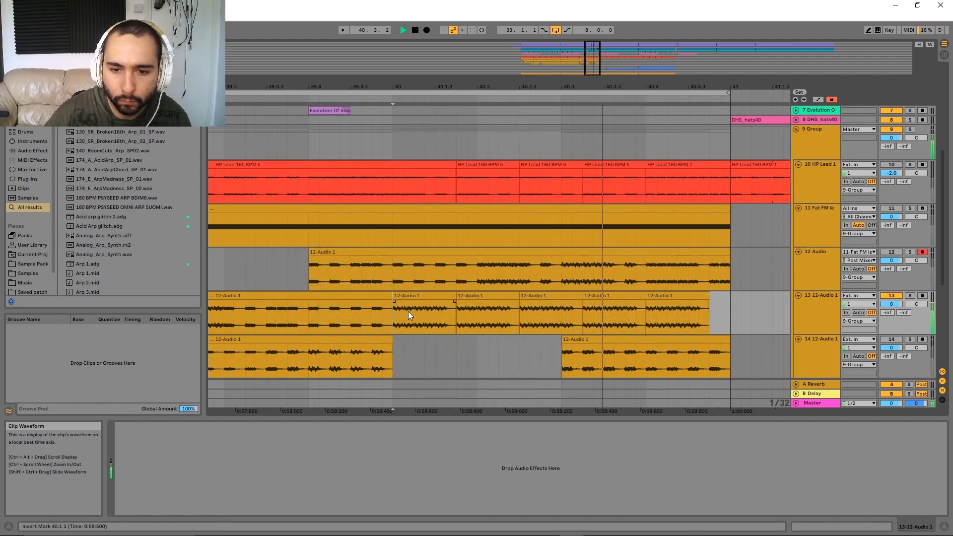
Stretch the slice at 40.4.1 on track 13 to the 999 BPM warp limit and trim it to end at 41.1.1
{"action": "scroll", "coordinate": [520, 311], "scroll_direction": "down", "scroll_amount": 3}
{"action": "left_click_drag", "start_coordinate": [547, 307], "coordinate": [512, 287]}
{"action": "left_click", "coordinate": [559, 276]}
{"action": "left_click_drag", "start_coordinate": [567, 277], "coordinate": [720, 278]}
{"action": "double_click", "coordinate": [612, 280]}
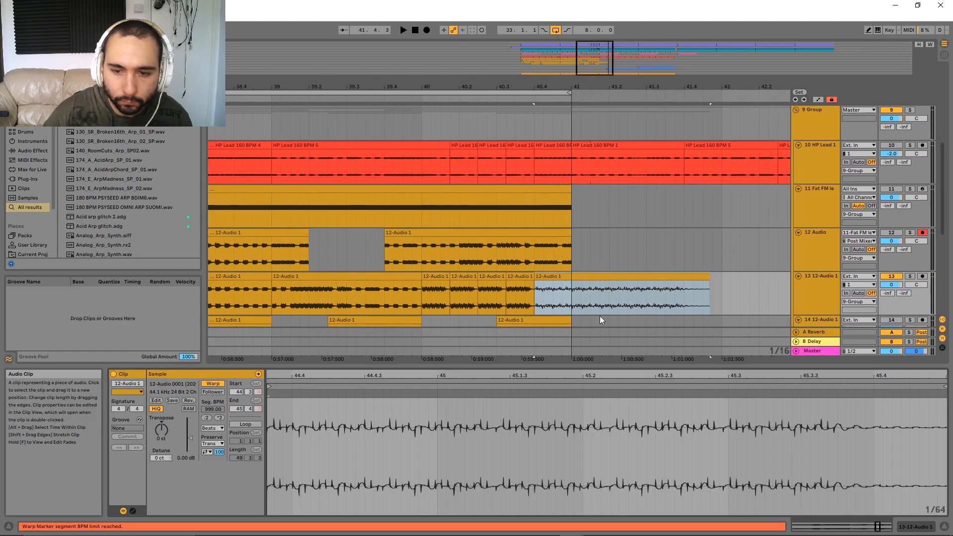
{"action": "left_click", "coordinate": [574, 298]}
{"action": "key", "text": "ctrl+e"}
{"action": "left_click", "coordinate": [588, 278]}
{"action": "key", "text": "Delete"}
{"action": "left_click", "coordinate": [558, 276]}
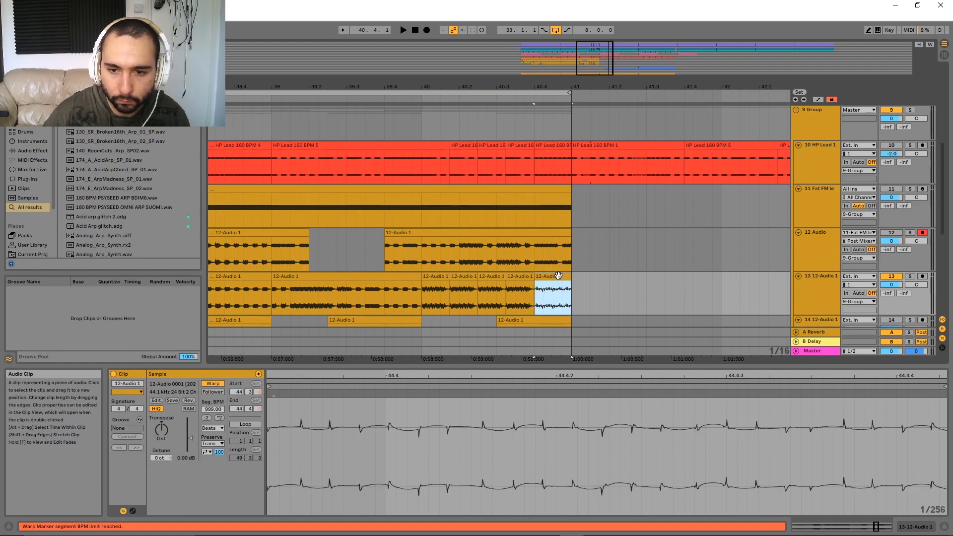
Set the stretched slice's warp mode to Texture and show its clip envelope for Transposition
{"action": "left_click", "coordinate": [217, 429]}
{"action": "left_click", "coordinate": [212, 439]}
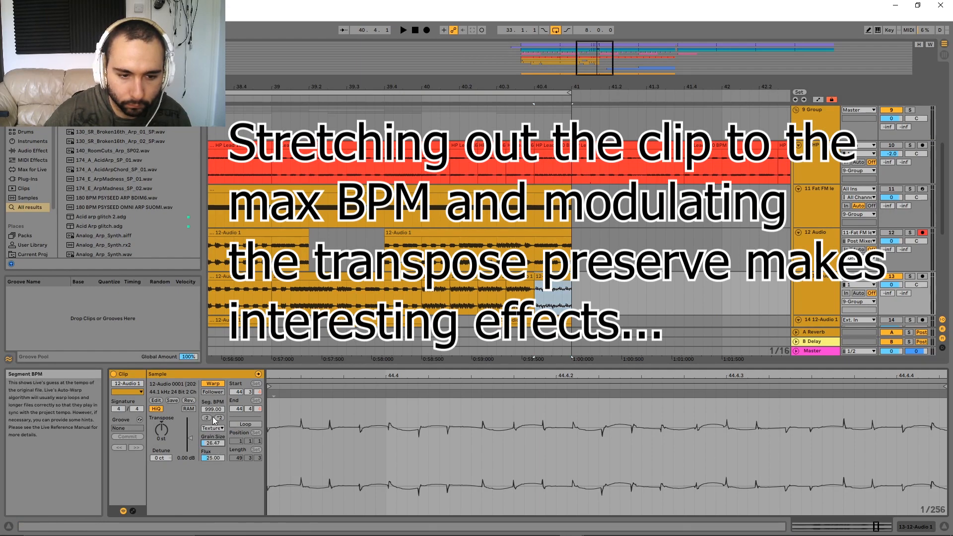
{"action": "left_click", "coordinate": [132, 511]}
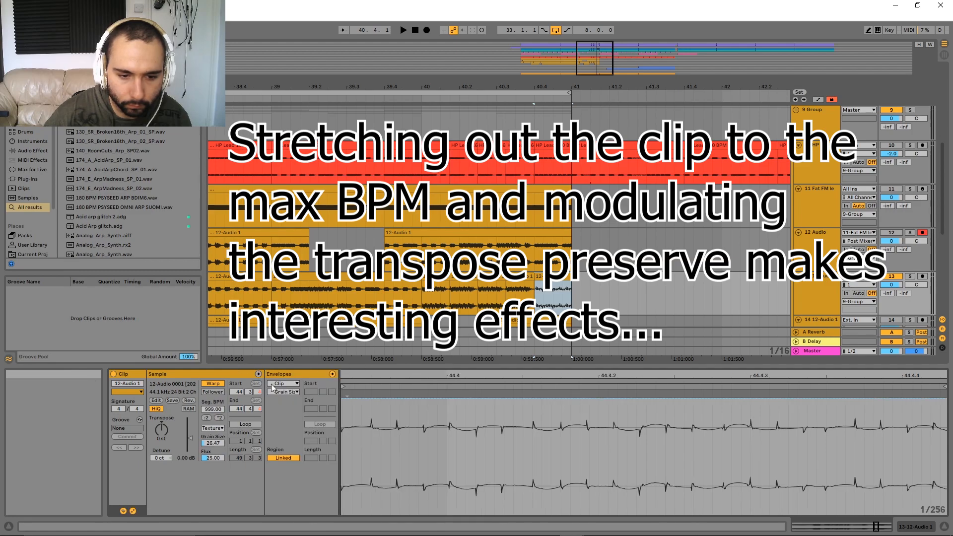
{"action": "left_click", "coordinate": [291, 384]}
{"action": "left_click", "coordinate": [290, 390]}
{"action": "left_click", "coordinate": [291, 393]}
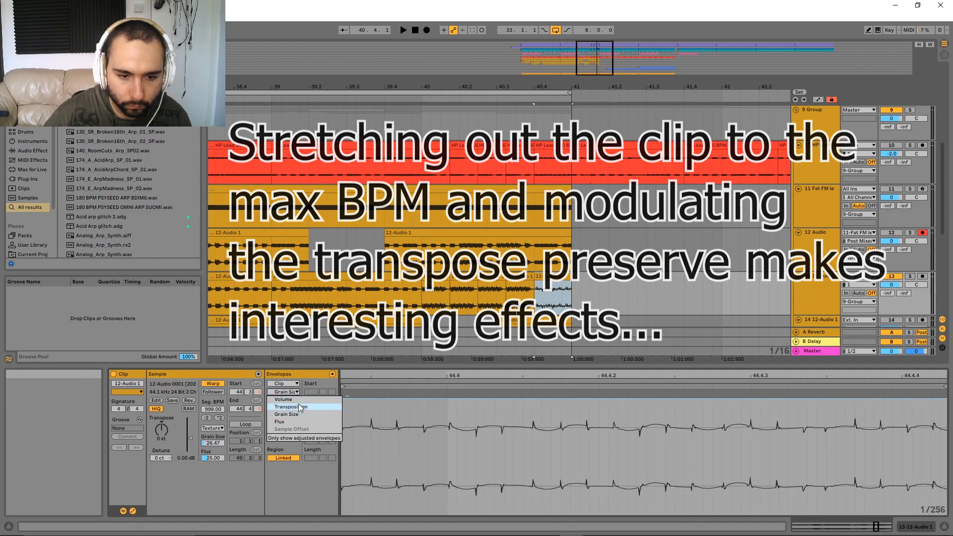
{"action": "left_click", "coordinate": [298, 406]}
Shape the slice's Transposition envelope into a ramp rising from 0 st across its length and play bar 40
{"action": "left_click", "coordinate": [355, 445]}
{"action": "left_click_drag", "start_coordinate": [355, 448], "coordinate": [876, 436]}
{"action": "scroll", "coordinate": [781, 428], "scroll_direction": "down", "scroll_amount": 5}
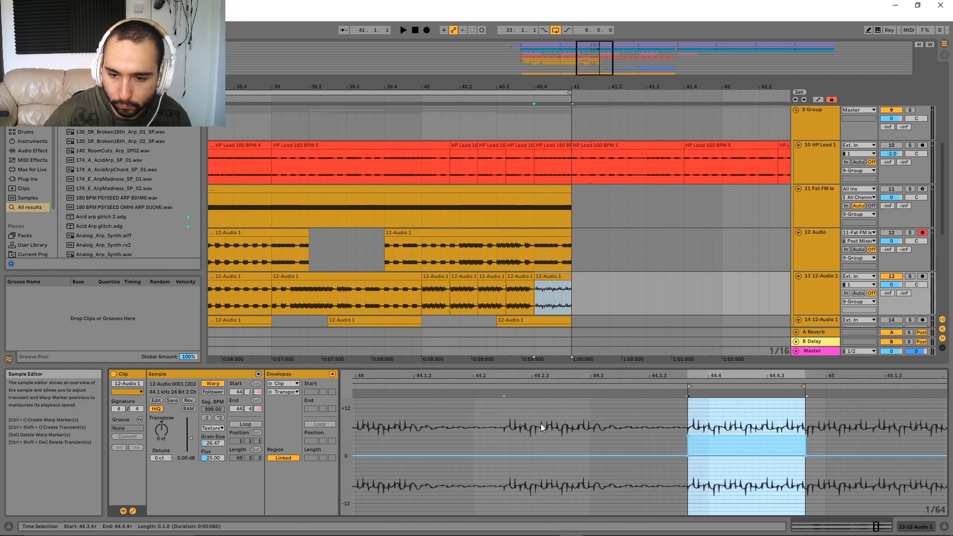
{"action": "left_click", "coordinate": [688, 436]}
{"action": "key", "text": "space"}
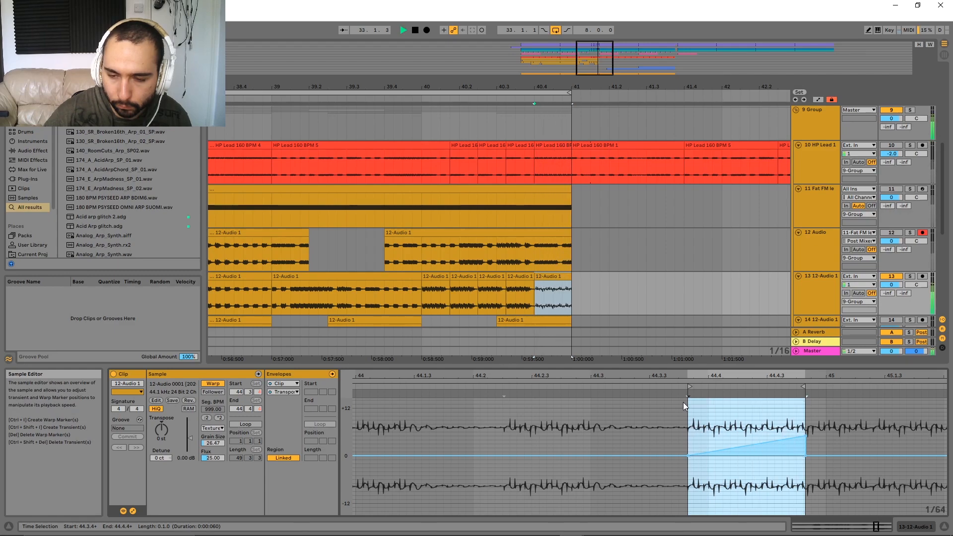
{"action": "left_click", "coordinate": [421, 297]}
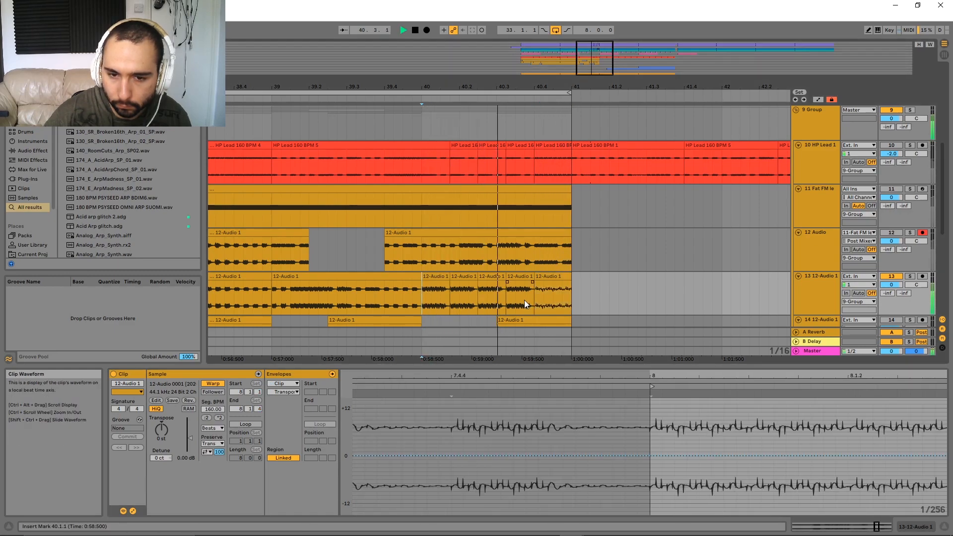
{"action": "scroll", "coordinate": [476, 294], "scroll_direction": "up", "scroll_amount": 3}
{"action": "key", "text": "space"}
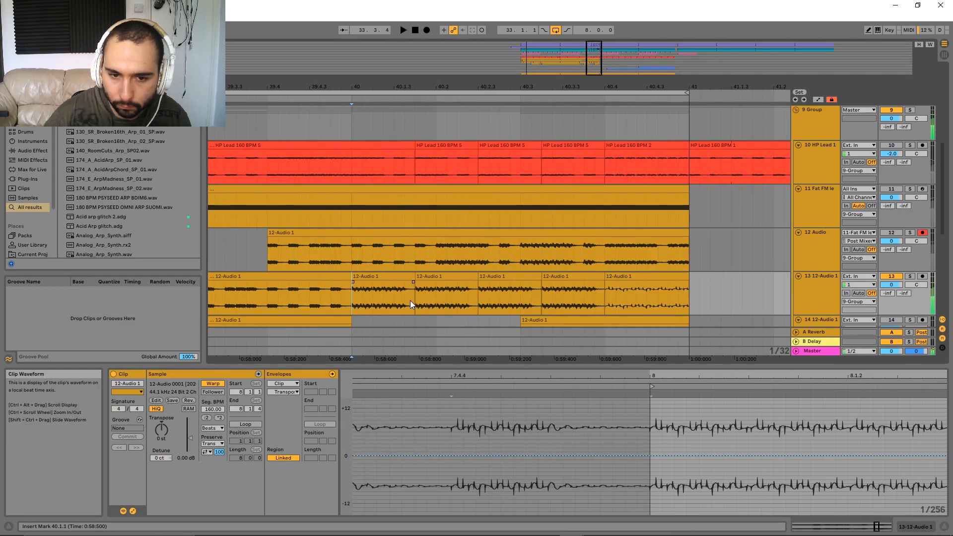
Delete the last 1/32 of each of the four repeated slices in bar 40 of track 13 and play from 40.1.1
{"action": "left_click_drag", "start_coordinate": [414, 300], "coordinate": [406, 301]}
{"action": "key", "text": "Delete"}
{"action": "key", "text": "Delete"}
{"action": "left_click_drag", "start_coordinate": [469, 299], "coordinate": [540, 301]}
{"action": "key", "text": "Delete"}
{"action": "left_click", "coordinate": [599, 301]}
{"action": "key", "text": "Delete"}
{"action": "left_click", "coordinate": [352, 294]}
{"action": "key", "text": "space"}
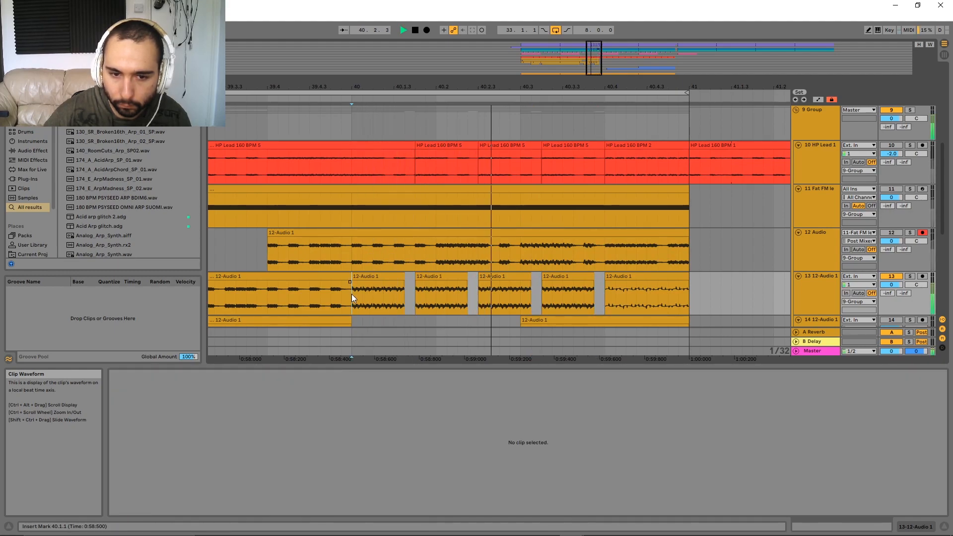
Raise the end of the 40.4.1 slice's Transposition ramp to +48 st and bend the ramp into an upward curve
{"action": "left_click", "coordinate": [669, 294]}
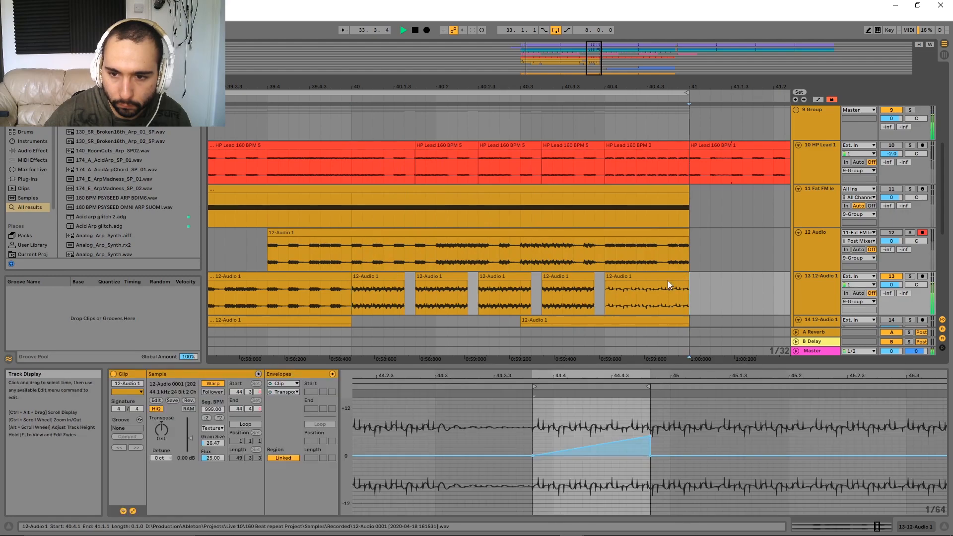
{"action": "left_click", "coordinate": [561, 426]}
{"action": "left_click_drag", "start_coordinate": [681, 434], "coordinate": [679, 400]}
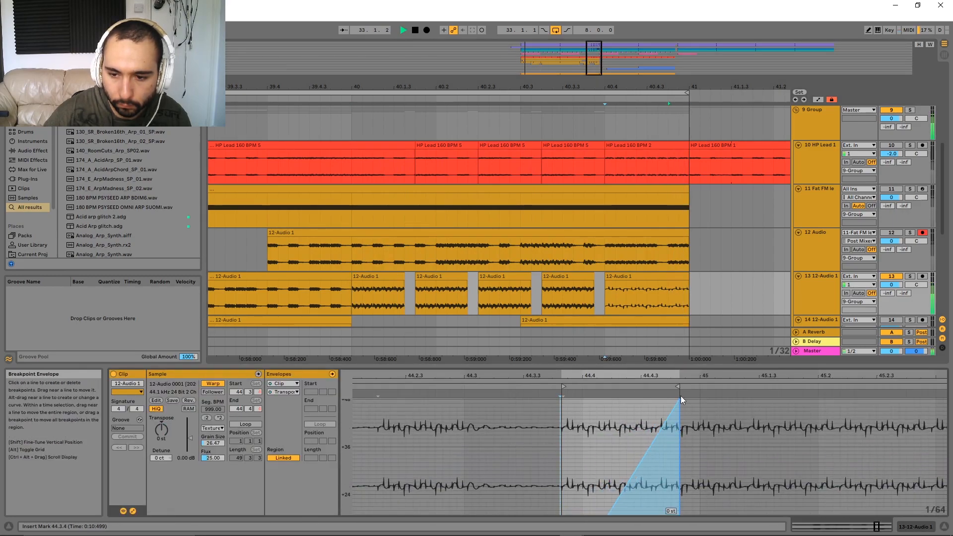
{"action": "left_click", "coordinate": [654, 307]}
{"action": "scroll", "coordinate": [654, 308], "scroll_direction": "down", "scroll_amount": 3}
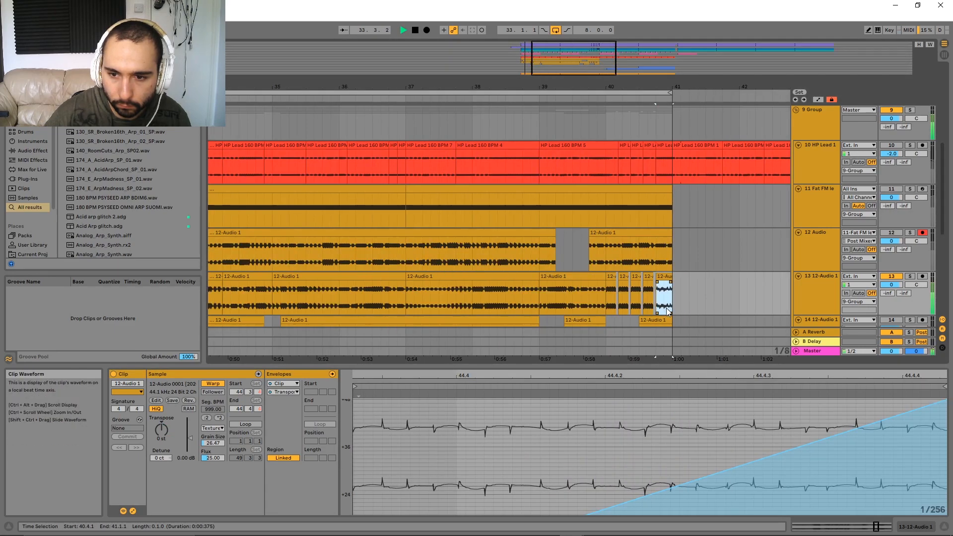
{"action": "scroll", "coordinate": [687, 434], "scroll_direction": "down", "scroll_amount": 5}
{"action": "left_click_drag", "start_coordinate": [694, 464], "coordinate": [599, 445]}
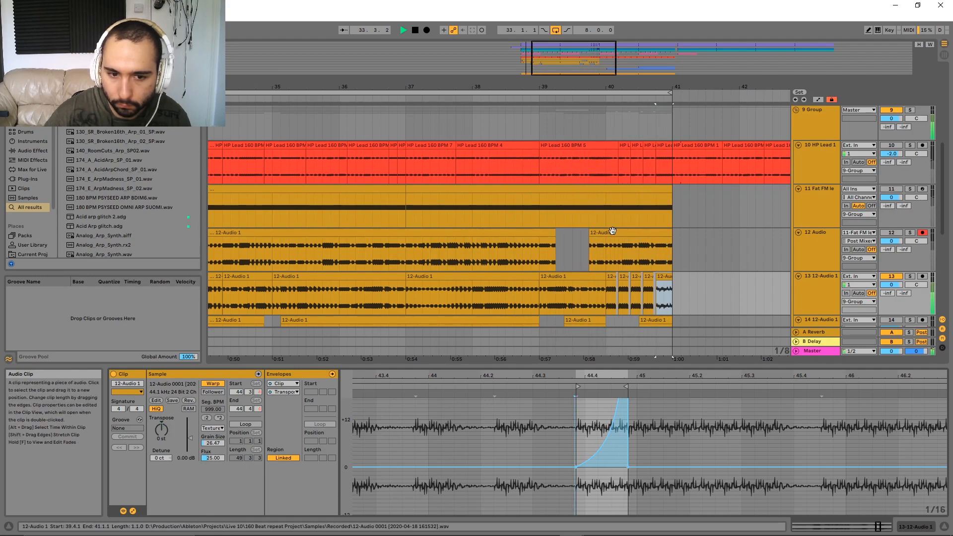
Lower the end breakpoint of the 40.4.1 slice's Transposition envelope to +24 st
{"action": "scroll", "coordinate": [612, 230], "scroll_direction": "down", "scroll_amount": 4}
{"action": "left_click_drag", "start_coordinate": [592, 260], "coordinate": [555, 214], "text": "ctrl+alt"}
{"action": "scroll", "coordinate": [596, 409], "scroll_direction": "up", "scroll_amount": 1}
{"action": "scroll", "coordinate": [591, 416], "scroll_direction": "up", "scroll_amount": 2}
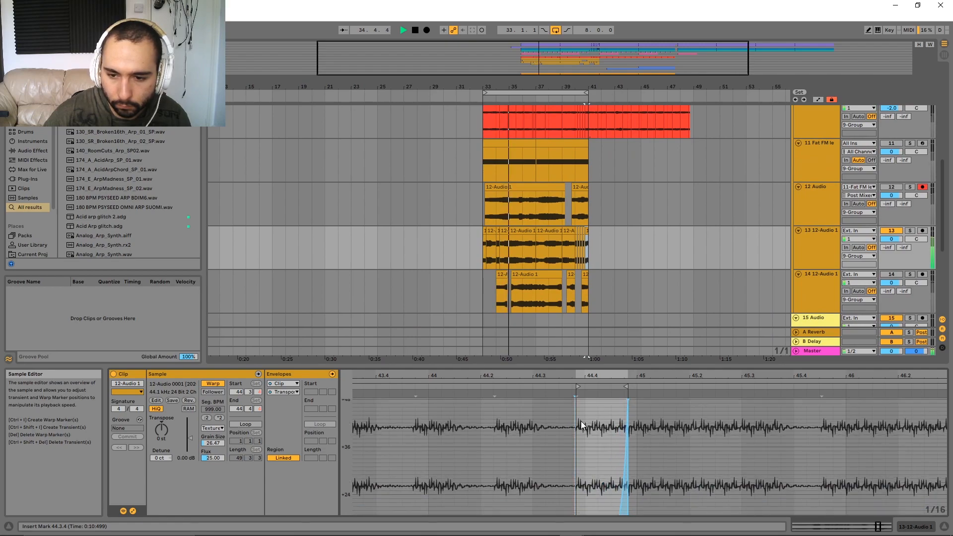
{"action": "left_click_drag", "start_coordinate": [630, 401], "coordinate": [629, 488]}
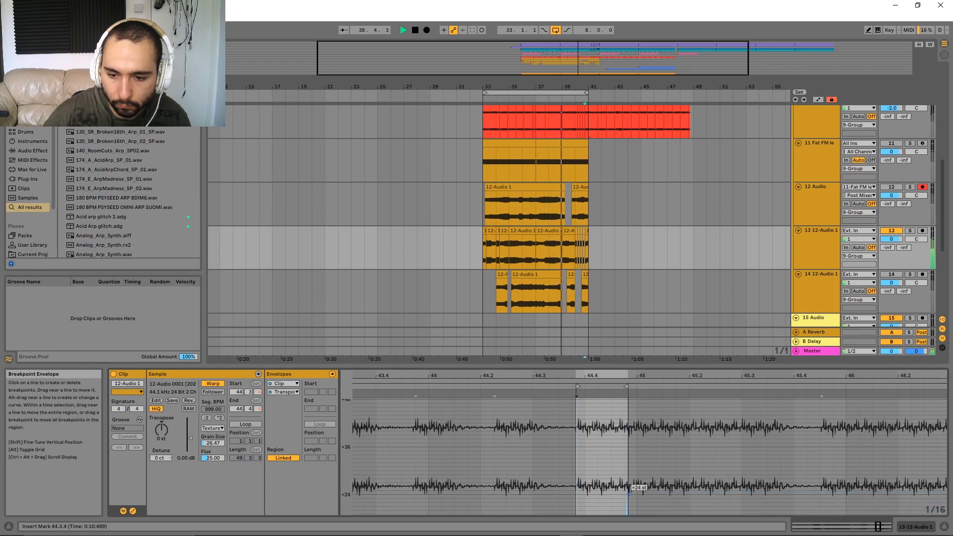
{"action": "left_click_drag", "start_coordinate": [668, 447], "coordinate": [628, 308]}
{"action": "scroll", "coordinate": [624, 271], "scroll_direction": "down", "scroll_amount": 3}
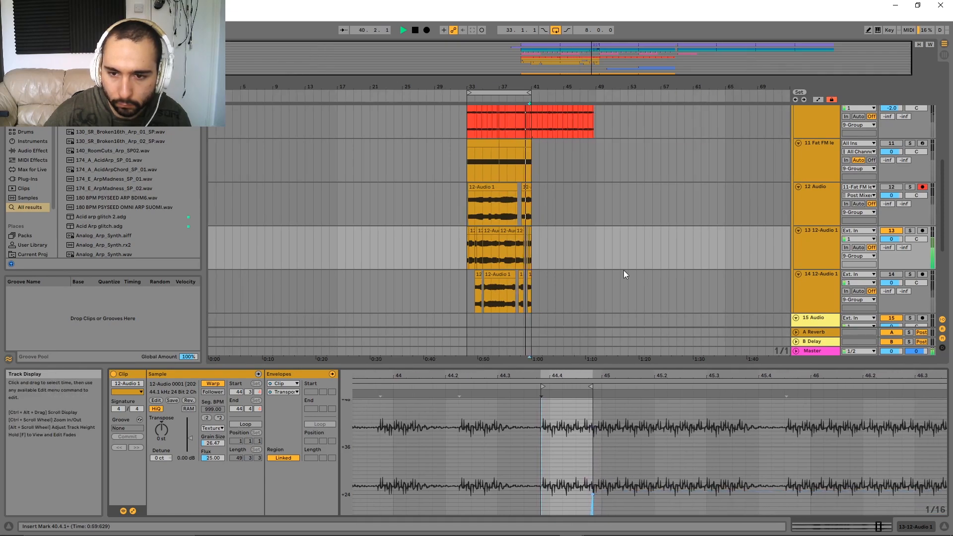
Set the volume of track 13 to -3.9 dB while the loop plays alongside the other tracks
{"action": "scroll", "coordinate": [586, 261], "scroll_direction": "up", "scroll_amount": 4}
{"action": "left_click_drag", "start_coordinate": [357, 225], "coordinate": [619, 204]}
{"action": "left_click_drag", "start_coordinate": [892, 207], "coordinate": [892, 213]}
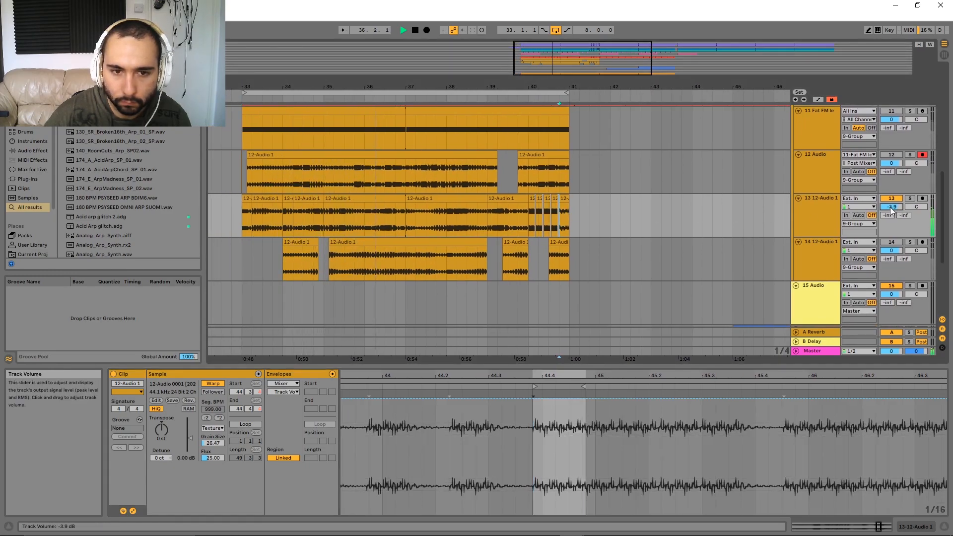
{"action": "left_click_drag", "start_coordinate": [407, 179], "coordinate": [447, 317]}
{"action": "left_click_drag", "start_coordinate": [415, 242], "coordinate": [415, 186]}
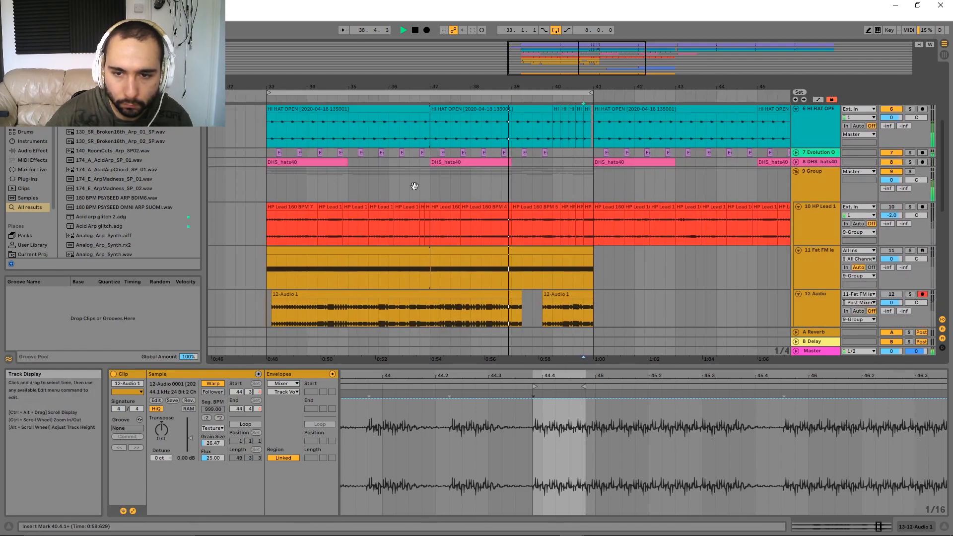
{"action": "scroll", "coordinate": [430, 238], "scroll_direction": "down", "scroll_amount": 3}
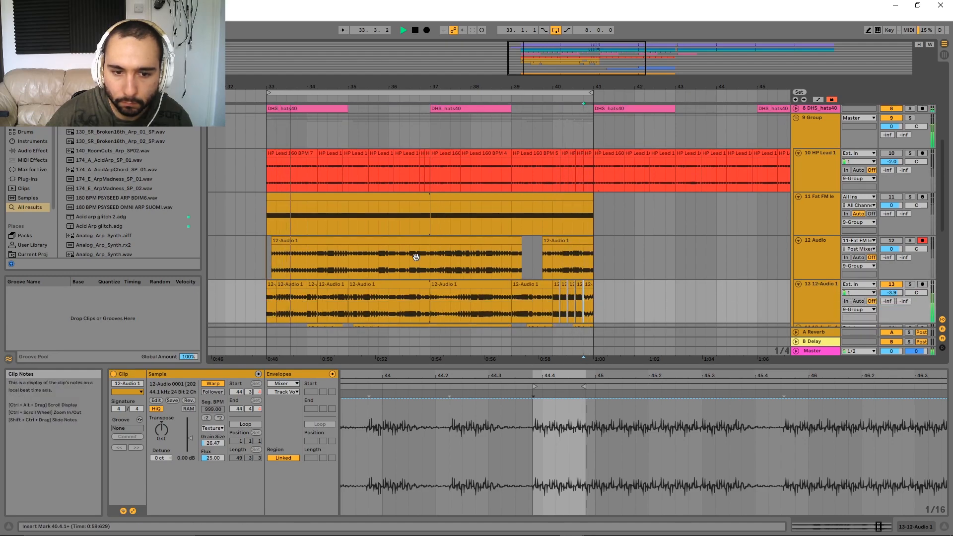
Show the 40.4.1 slice's Transposition envelope again and lower its end breakpoint to between +12 and +24 st
{"action": "scroll", "coordinate": [419, 257], "scroll_direction": "down", "scroll_amount": 3}
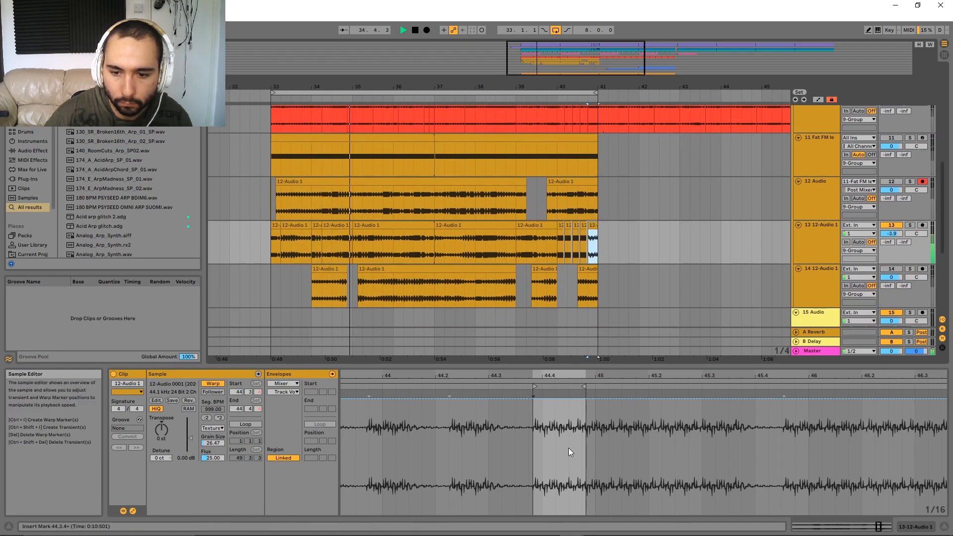
{"action": "scroll", "coordinate": [568, 448], "scroll_direction": "down", "scroll_amount": 10}
{"action": "scroll", "coordinate": [746, 444], "scroll_direction": "up", "scroll_amount": 10}
{"action": "scroll", "coordinate": [802, 451], "scroll_direction": "down", "scroll_amount": 5}
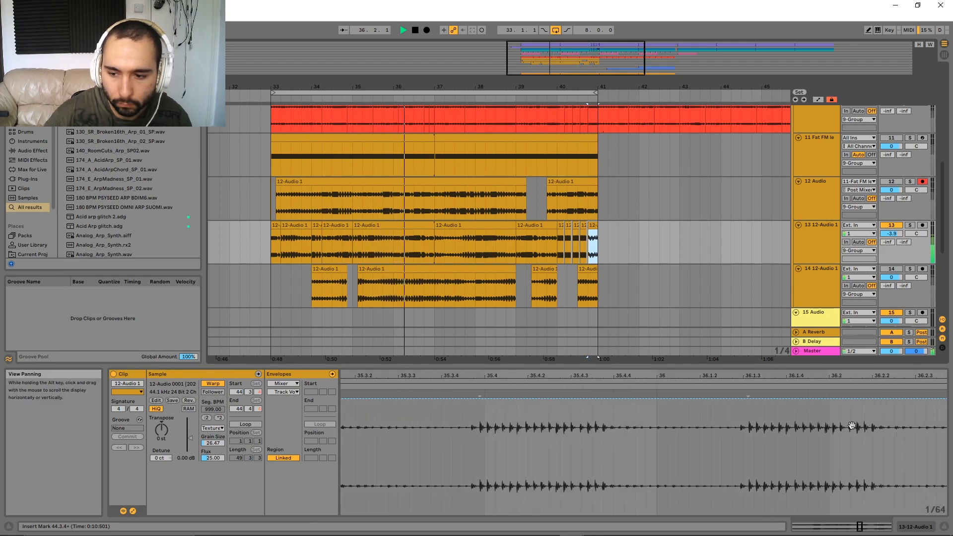
{"action": "left_click_drag", "start_coordinate": [874, 448], "coordinate": [710, 448]}
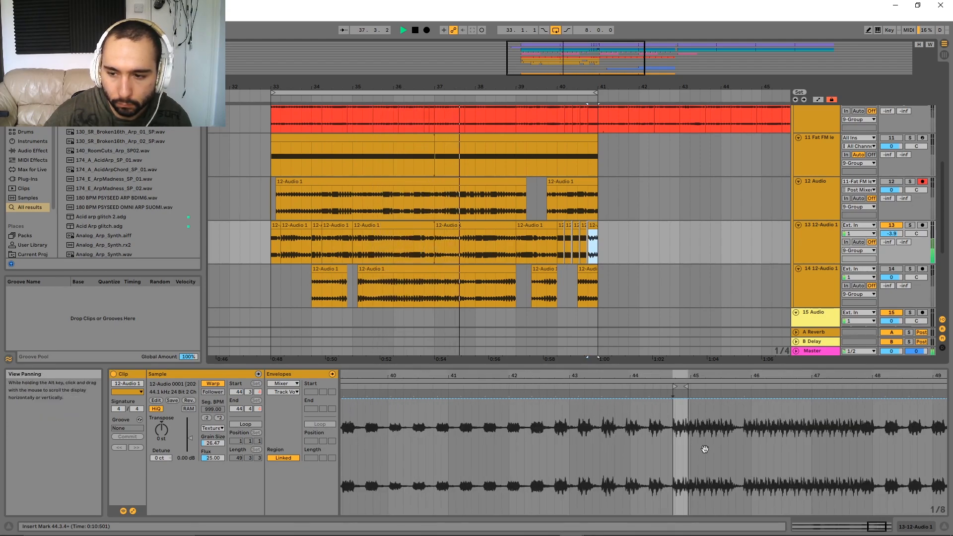
{"action": "left_click", "coordinate": [288, 392]}
{"action": "left_click", "coordinate": [293, 384]}
{"action": "left_click", "coordinate": [291, 391]}
{"action": "left_click", "coordinate": [291, 392]}
{"action": "left_click", "coordinate": [292, 407]}
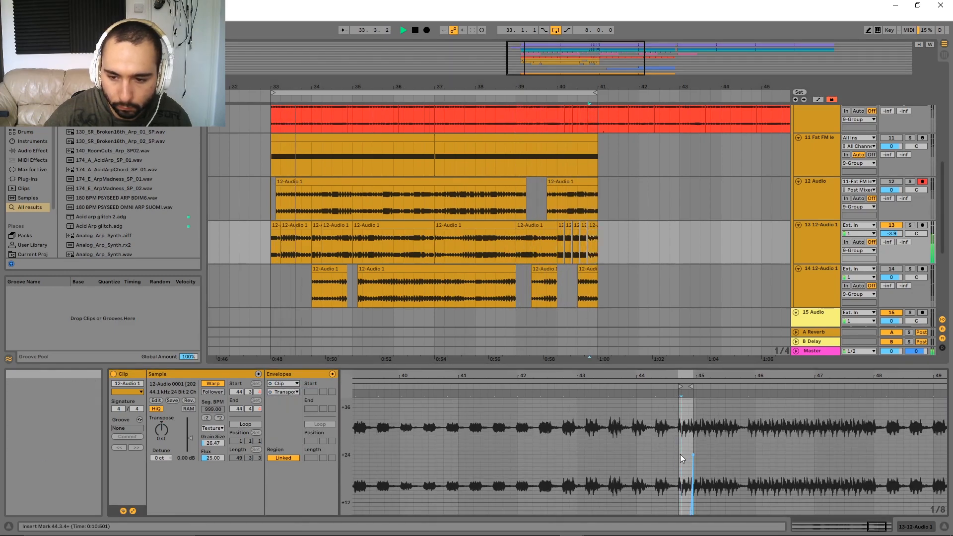
{"action": "left_click_drag", "start_coordinate": [681, 455], "coordinate": [681, 470]}
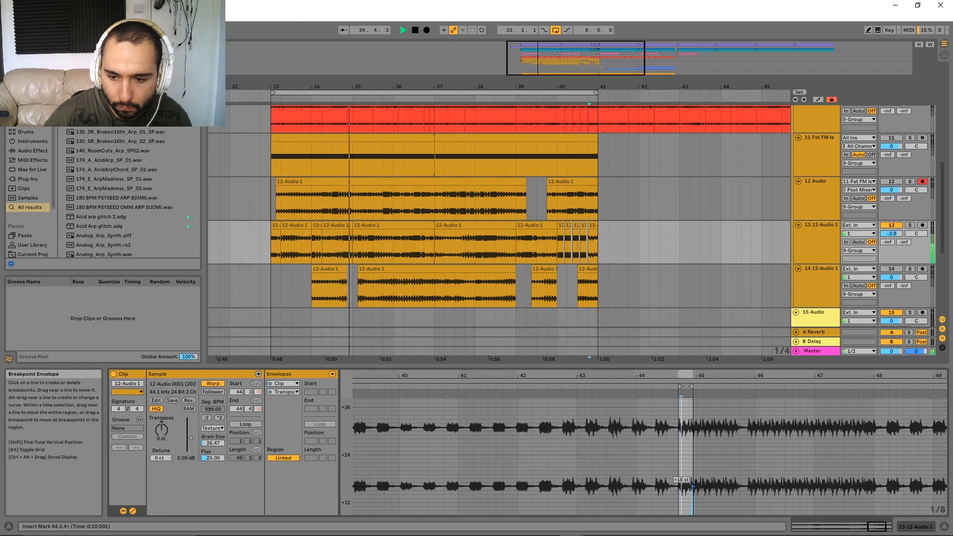
{"action": "key", "text": "space"}
{"action": "left_click", "coordinate": [593, 233]}
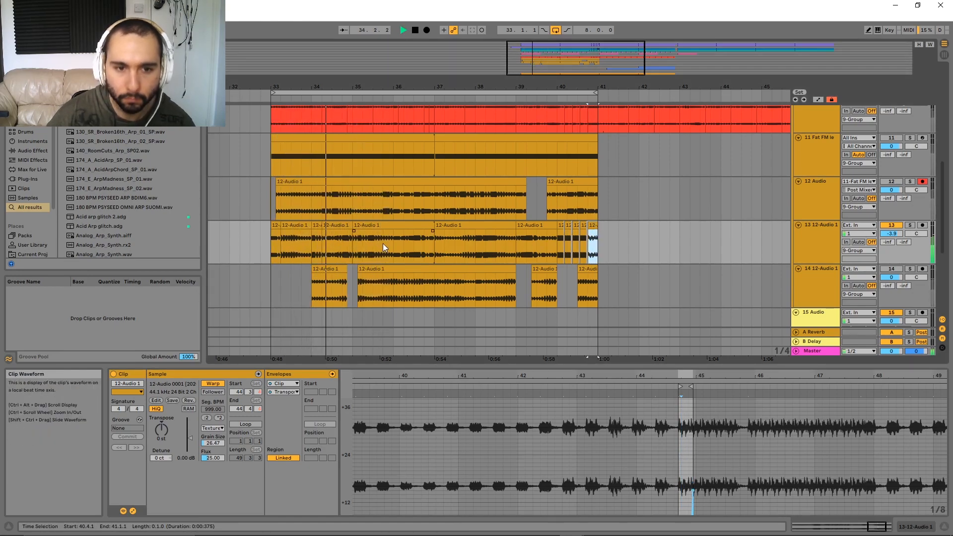
Select the final bass clip at 40.4.1 on the Tryptech Bass track and show its notes
{"action": "left_click_drag", "start_coordinate": [621, 208], "coordinate": [499, 377]}
{"action": "left_click_drag", "start_coordinate": [518, 210], "coordinate": [526, 245]}
{"action": "scroll", "coordinate": [512, 231], "scroll_direction": "up", "scroll_amount": 5}
{"action": "left_click_drag", "start_coordinate": [386, 208], "coordinate": [480, 252]}
{"action": "scroll", "coordinate": [438, 199], "scroll_direction": "up", "scroll_amount": 3}
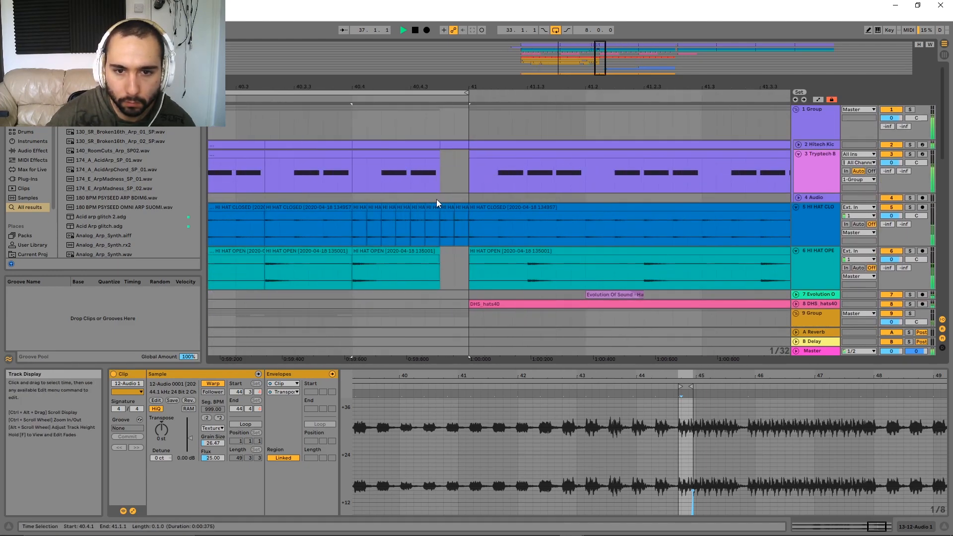
{"action": "scroll", "coordinate": [434, 178], "scroll_direction": "down", "scroll_amount": 3}
{"action": "left_click", "coordinate": [423, 153]}
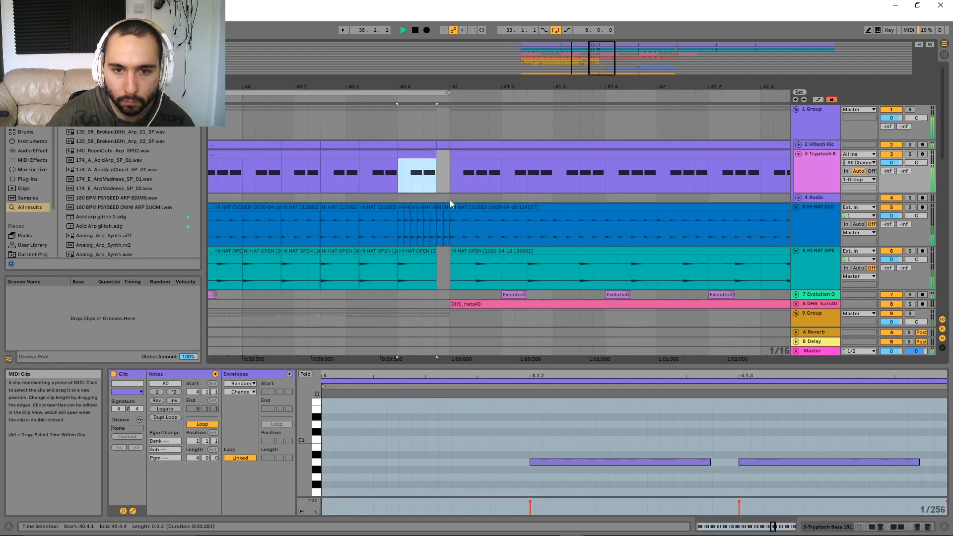
Arm track 4 Audio, record the bass into the arrangement from about 40.4.1 to the end of bar 40, and stop
{"action": "left_click_drag", "start_coordinate": [750, 225], "coordinate": [783, 219]}
{"action": "left_click", "coordinate": [823, 171]}
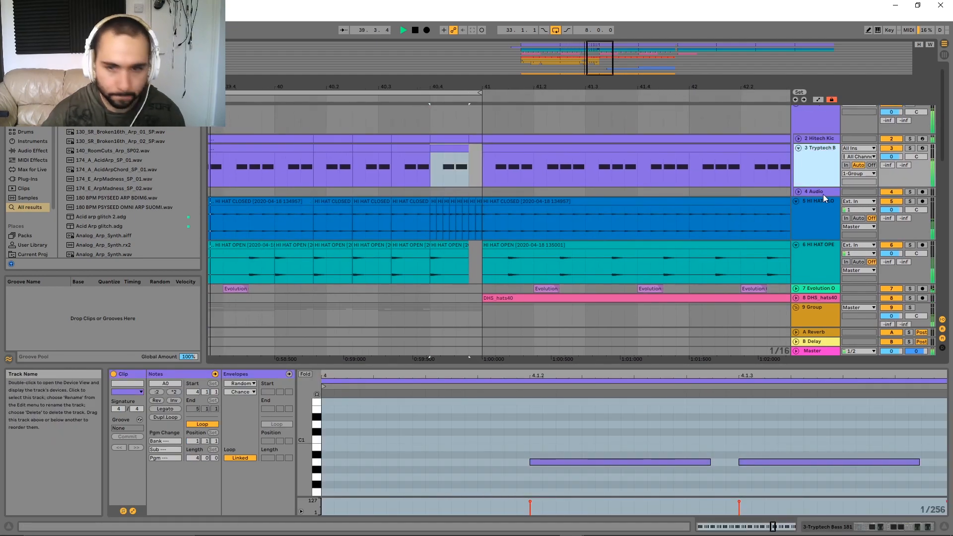
{"action": "left_click", "coordinate": [922, 192]}
{"action": "left_click", "coordinate": [426, 30]}
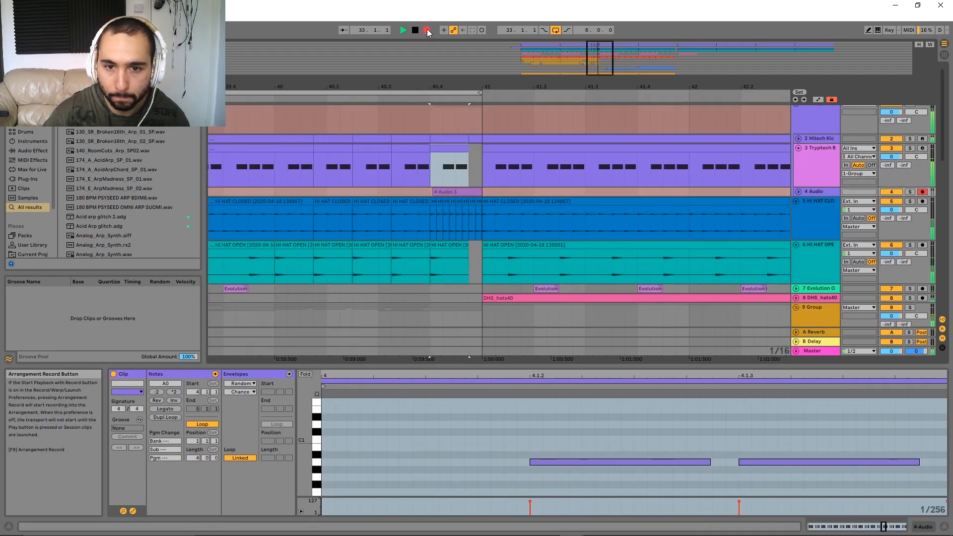
{"action": "key", "text": "space"}
{"action": "scroll", "coordinate": [621, 177], "scroll_direction": "down", "scroll_amount": 3}
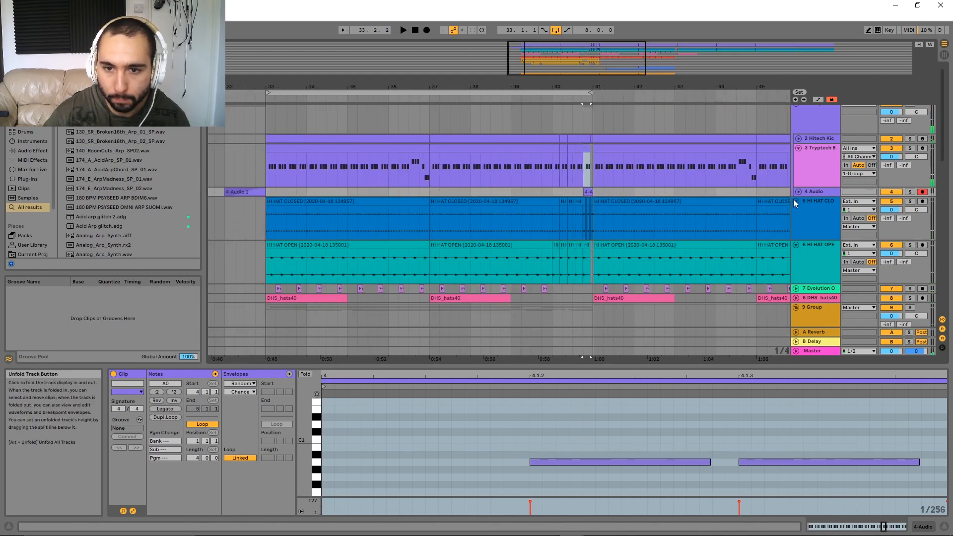
Unfold track 4 Audio, make the Tryptech Bass clip end and the recorded bass clip start at 40.4.2, and solo track 4
{"action": "left_click", "coordinate": [789, 193]}
{"action": "scroll", "coordinate": [633, 213], "scroll_direction": "up", "scroll_amount": 4}
{"action": "left_click_drag", "start_coordinate": [636, 215], "coordinate": [470, 211]}
{"action": "left_click", "coordinate": [415, 201]}
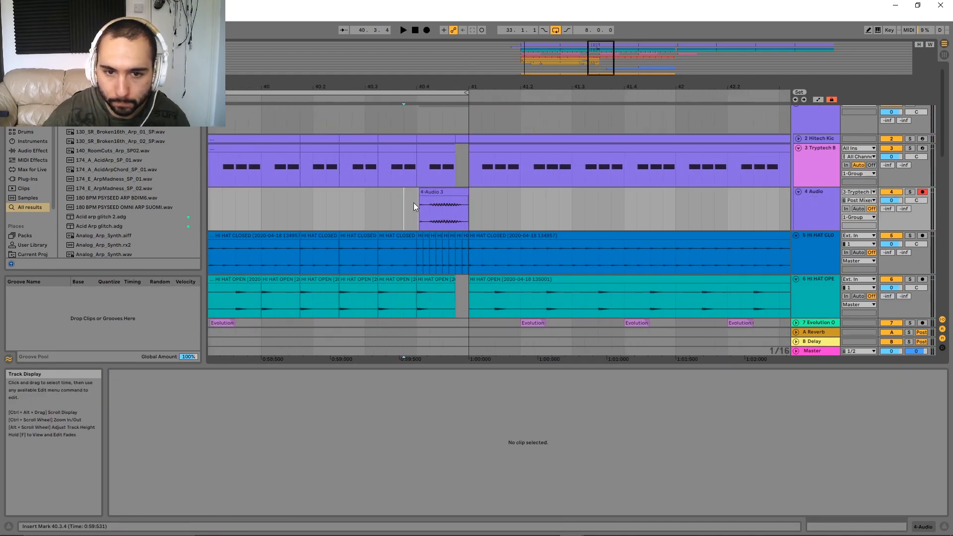
{"action": "left_click", "coordinate": [440, 160]}
{"action": "left_click_drag", "start_coordinate": [455, 148], "coordinate": [425, 148]}
{"action": "left_click", "coordinate": [414, 210]}
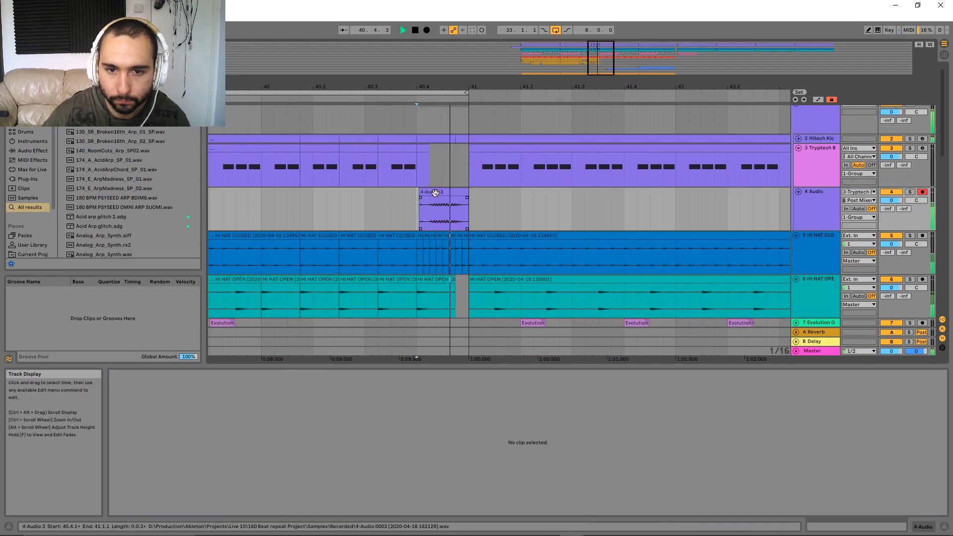
{"action": "left_click", "coordinate": [456, 192]}
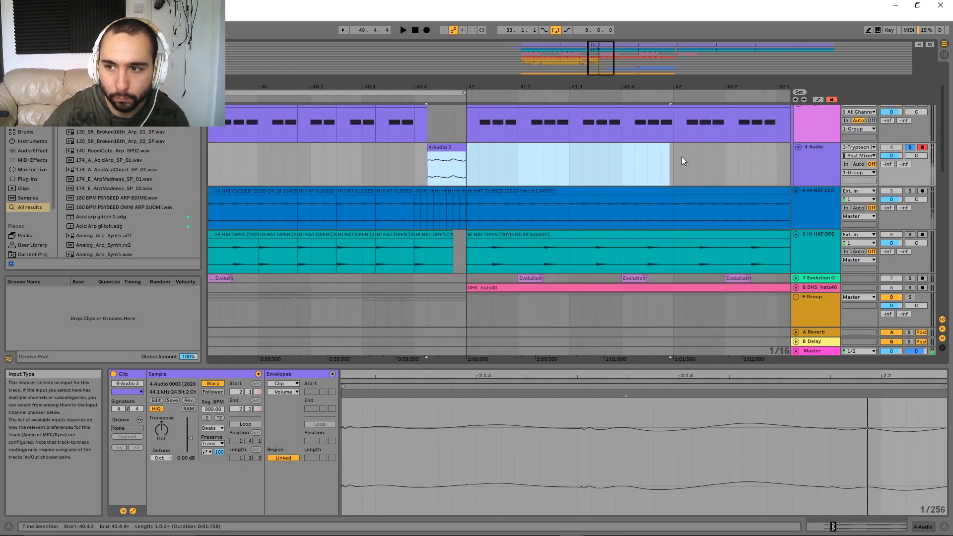
{"action": "key", "text": "space"}
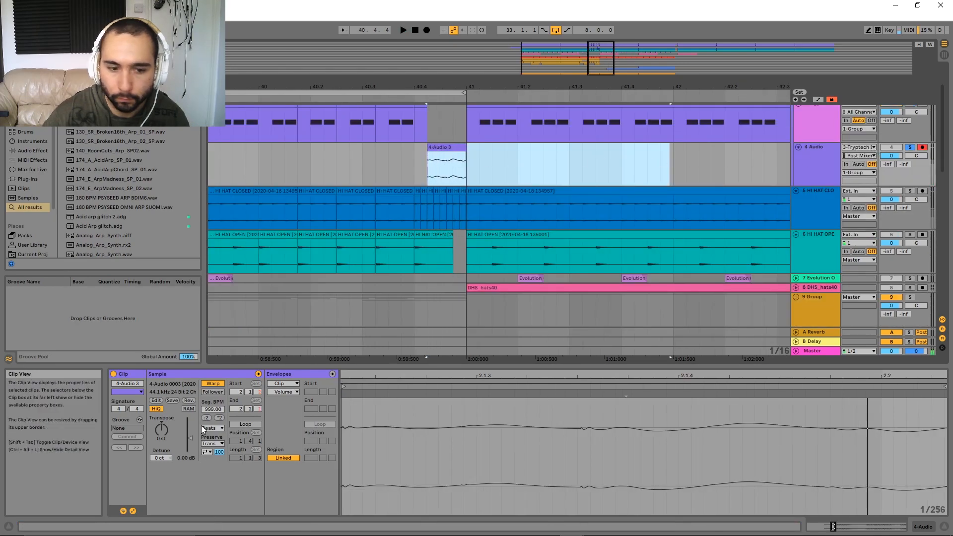
Set the recorded bass clip's warp mode to Texture with a grain size of 20.35 while listening to it
{"action": "key", "text": "space"}
{"action": "left_click", "coordinate": [211, 428]}
{"action": "left_click", "coordinate": [211, 443]}
{"action": "left_click", "coordinate": [212, 428]}
{"action": "left_click", "coordinate": [214, 449]}
{"action": "left_click_drag", "start_coordinate": [213, 443], "coordinate": [213, 465]}
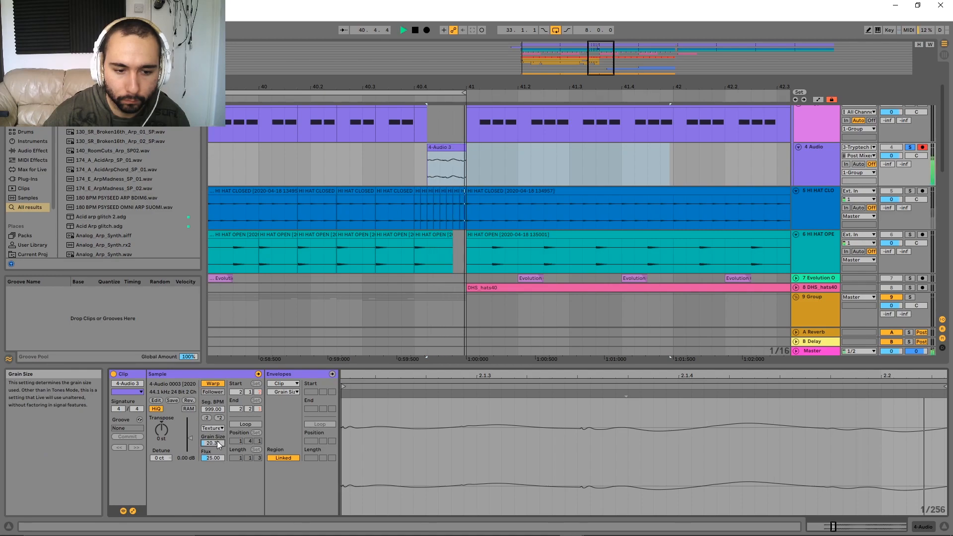
{"action": "key", "text": "space"}
Show the recorded bass clip's Transposition envelope and draw a ramp from 0 to about +12 st between 2.1.2 and 2.2.2
{"action": "scroll", "coordinate": [390, 451], "scroll_direction": "down", "scroll_amount": 10}
{"action": "left_click", "coordinate": [283, 392]}
{"action": "left_click", "coordinate": [283, 403]}
{"action": "left_click_drag", "start_coordinate": [513, 454], "coordinate": [494, 448]}
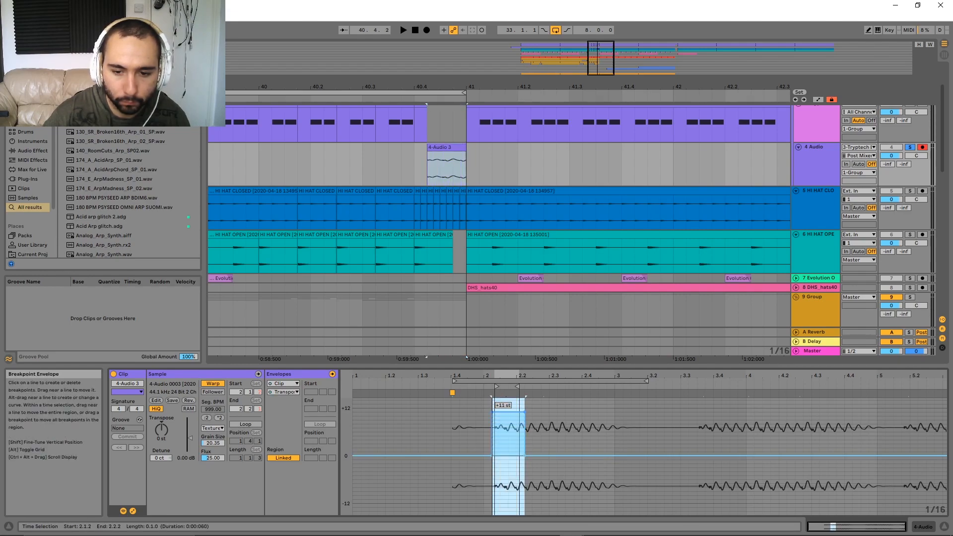
{"action": "left_click", "coordinate": [492, 408]}
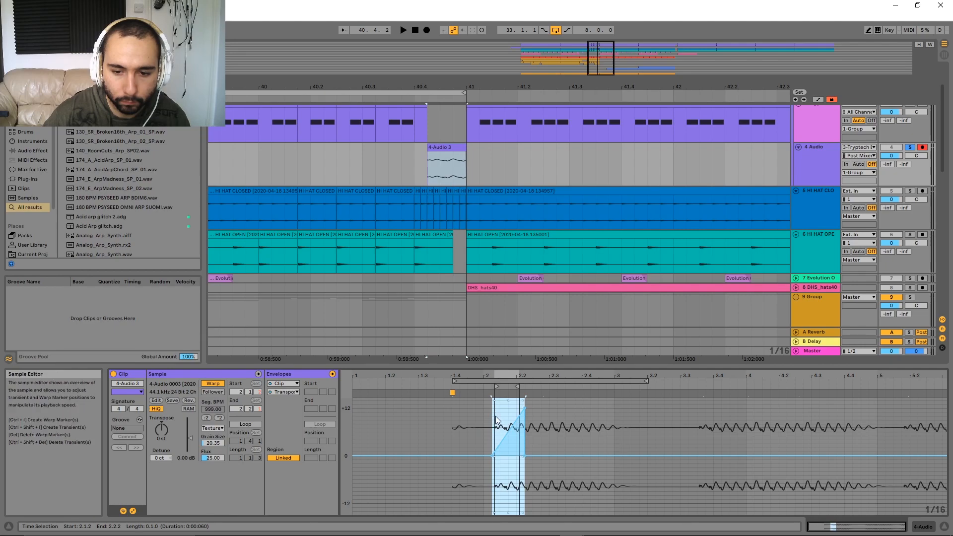
Curve the transposition ramp and raise its end breakpoint to between +12 and +24 st during playback
{"action": "key", "text": "space"}
{"action": "key", "text": "space"}
{"action": "scroll", "coordinate": [559, 422], "scroll_direction": "up", "scroll_amount": 1}
{"action": "left_click", "coordinate": [498, 428]}
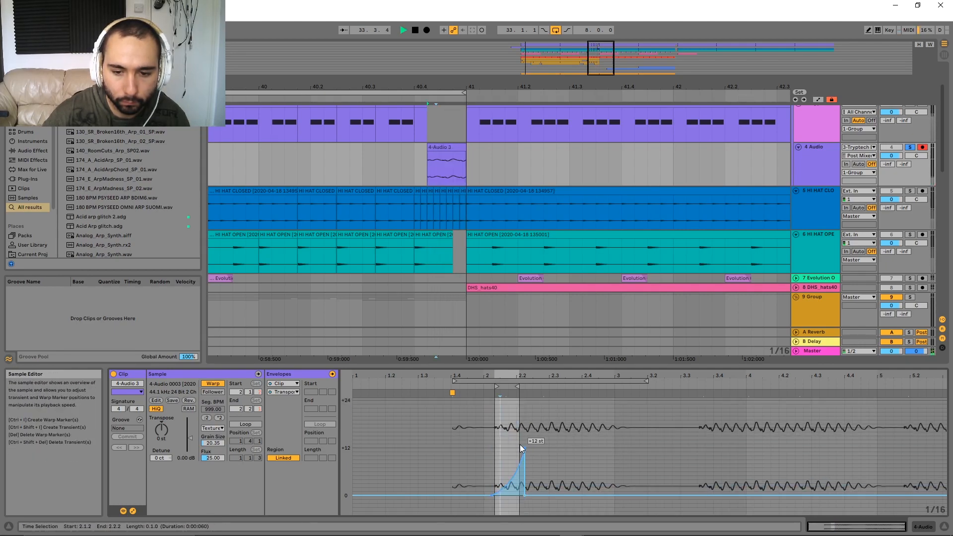
{"action": "left_click_drag", "start_coordinate": [525, 445], "coordinate": [525, 415]}
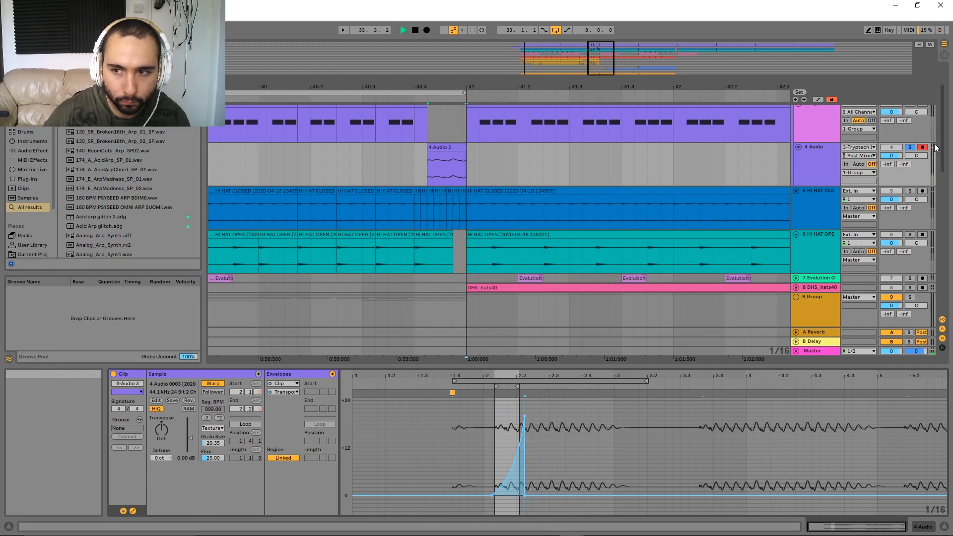
Take track 4 Audio out of solo and play the bar 33 to 41 loop with all the other tracks
{"action": "left_click", "coordinate": [910, 148]}
{"action": "key", "text": "space"}
{"action": "key", "text": "space"}
{"action": "scroll", "coordinate": [499, 171], "scroll_direction": "down", "scroll_amount": 10}
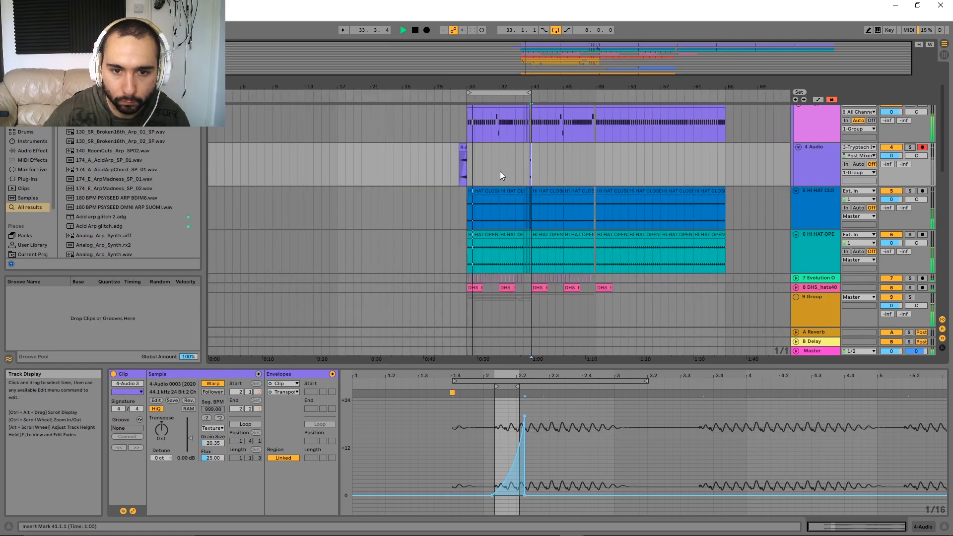
{"action": "scroll", "coordinate": [632, 254], "scroll_direction": "up", "scroll_amount": 3}
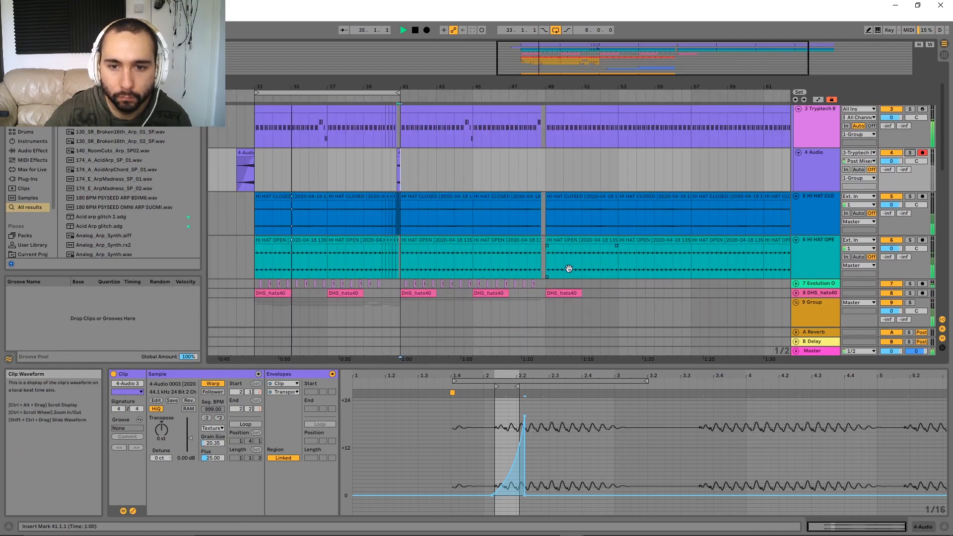
{"action": "left_click_drag", "start_coordinate": [474, 282], "coordinate": [526, 176]}
{"action": "scroll", "coordinate": [328, 249], "scroll_direction": "up", "scroll_amount": 3}
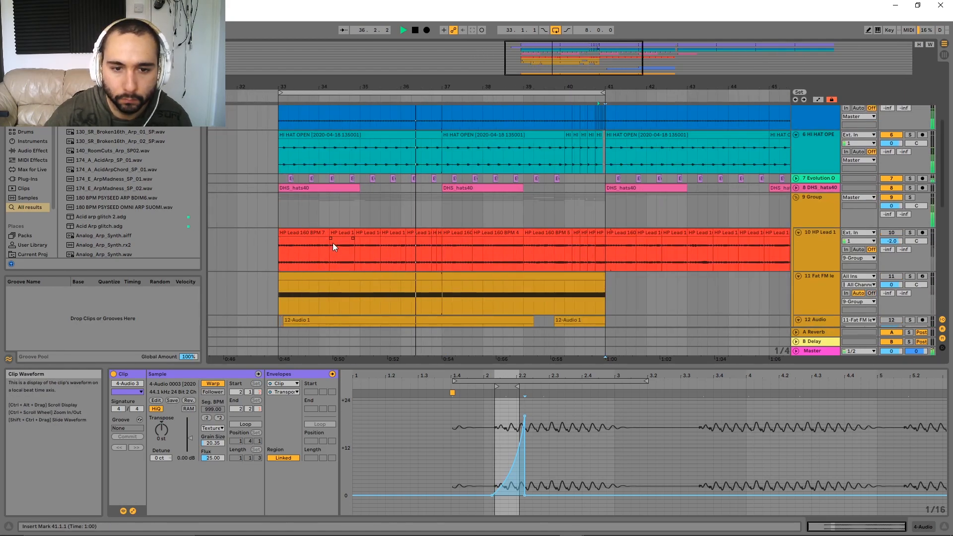
{"action": "left_click_drag", "start_coordinate": [333, 242], "coordinate": [381, 161]}
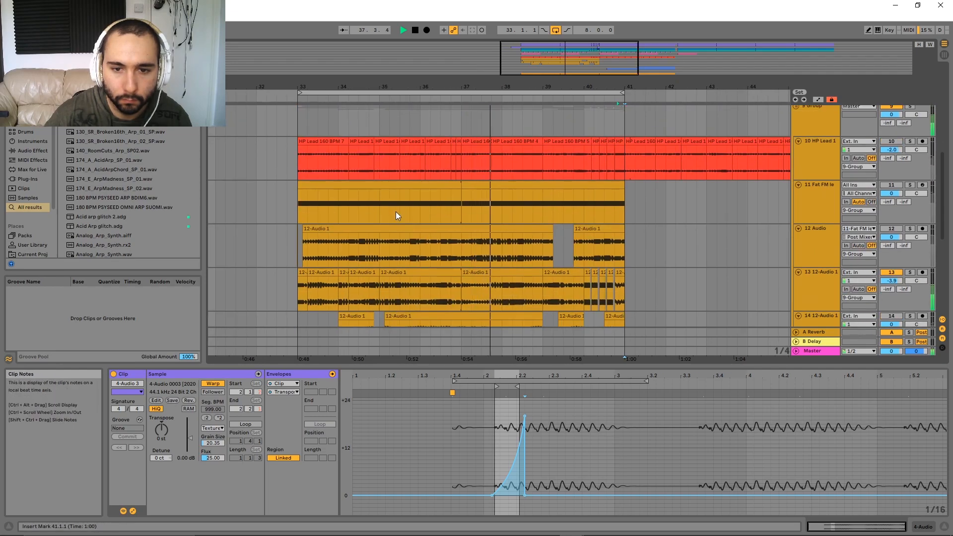
{"action": "left_click_drag", "start_coordinate": [527, 281], "coordinate": [484, 213]}
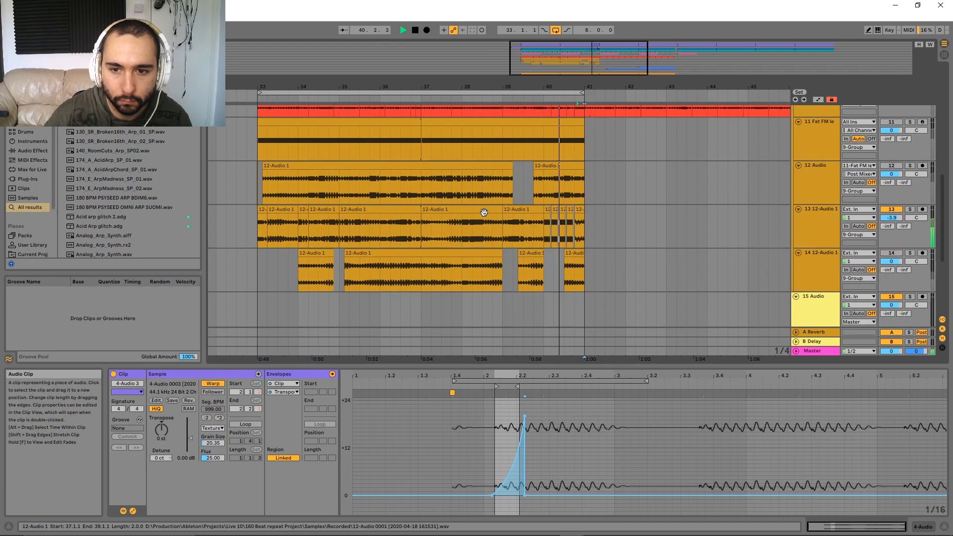
{"action": "key", "text": "space"}
Examine the Fat FM lead source, its recorded takes and the comped lead on tracks 11 to 14
{"action": "left_click", "coordinate": [410, 191]}
{"action": "left_click", "coordinate": [466, 227]}
{"action": "left_click", "coordinate": [665, 181]}
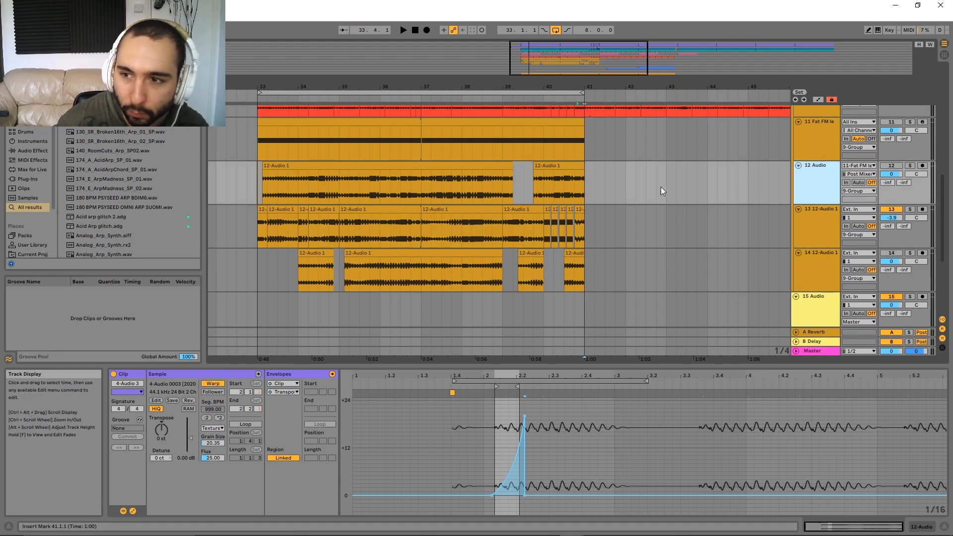
{"action": "scroll", "coordinate": [719, 189], "scroll_direction": "up", "scroll_amount": 3}
{"action": "left_click", "coordinate": [820, 197]}
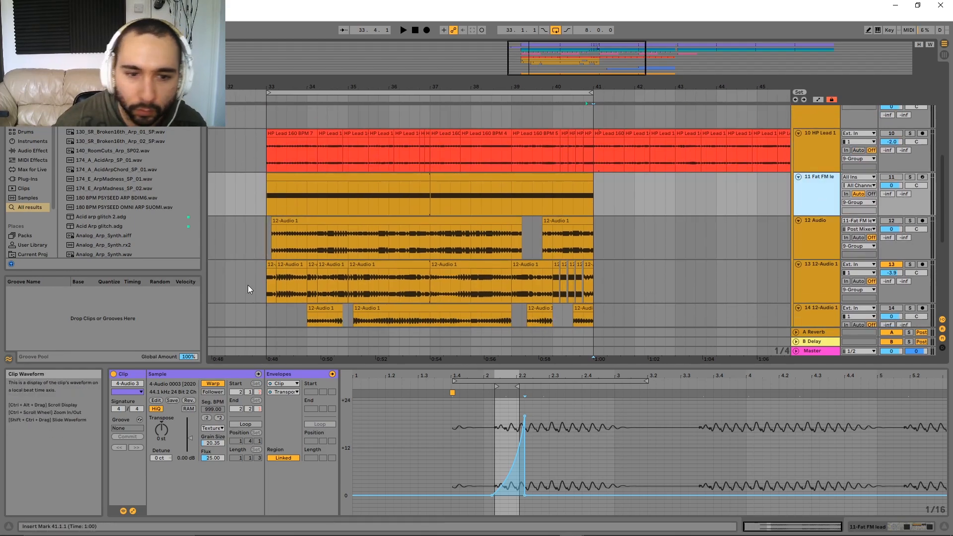
{"action": "scroll", "coordinate": [361, 260], "scroll_direction": "down", "scroll_amount": 3}
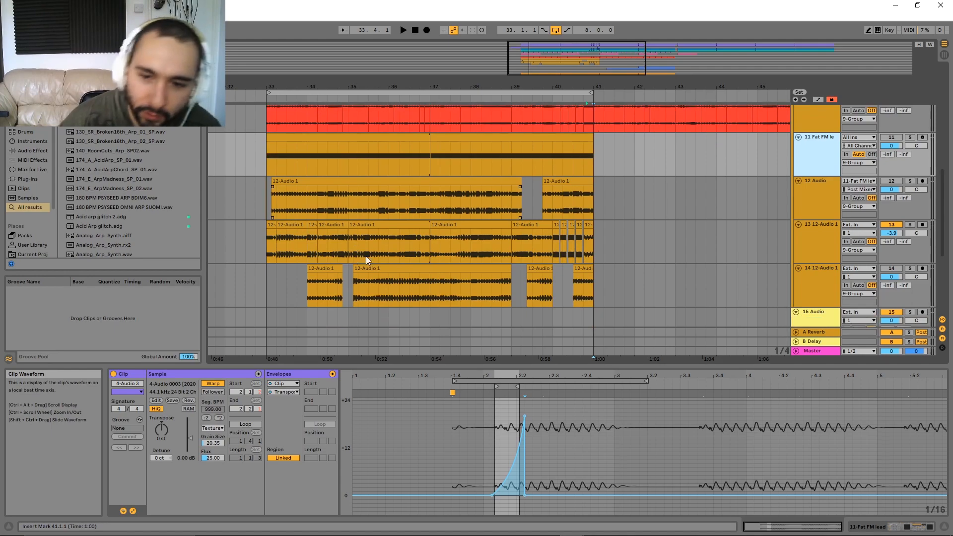
{"action": "scroll", "coordinate": [432, 239], "scroll_direction": "up", "scroll_amount": 3}
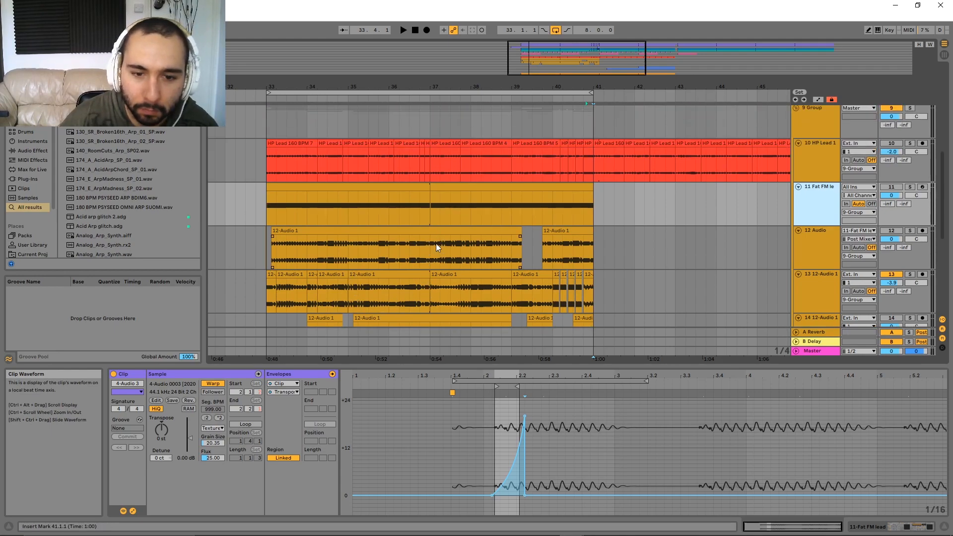
{"action": "scroll", "coordinate": [439, 245], "scroll_direction": "down", "scroll_amount": 3}
{"action": "scroll", "coordinate": [710, 216], "scroll_direction": "up", "scroll_amount": 2}
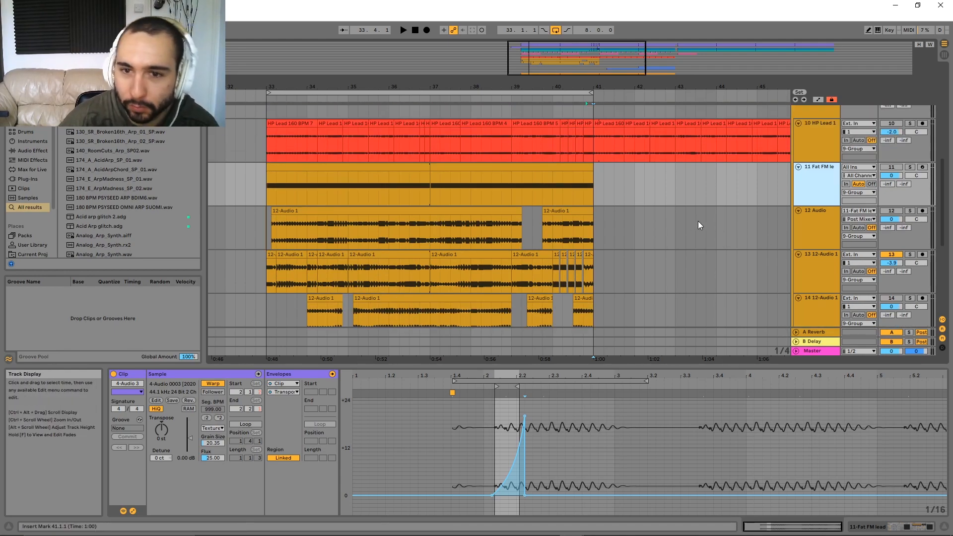
Show the 11 Fat FM lead track's device chain, select its first MIDI clip from bar 33 to 37, and select the Beat Repeat device
{"action": "left_click", "coordinate": [813, 173]}
{"action": "left_click", "coordinate": [419, 169]}
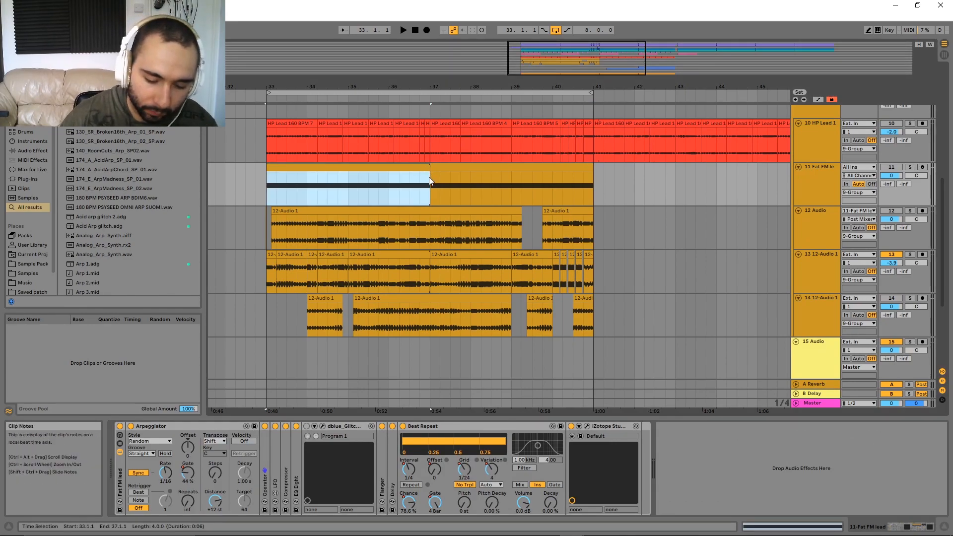
{"action": "scroll", "coordinate": [577, 340], "scroll_direction": "down", "scroll_amount": 4}
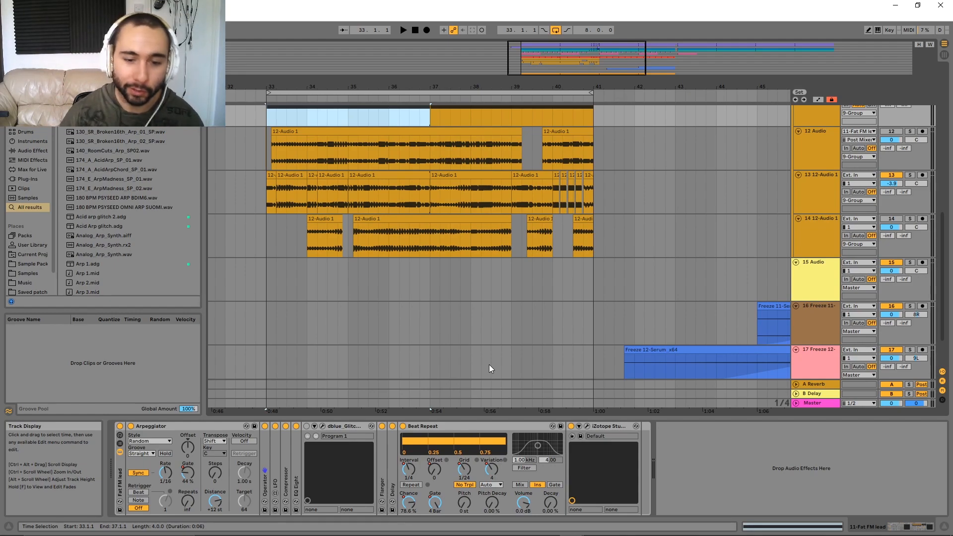
{"action": "left_click", "coordinate": [491, 428]}
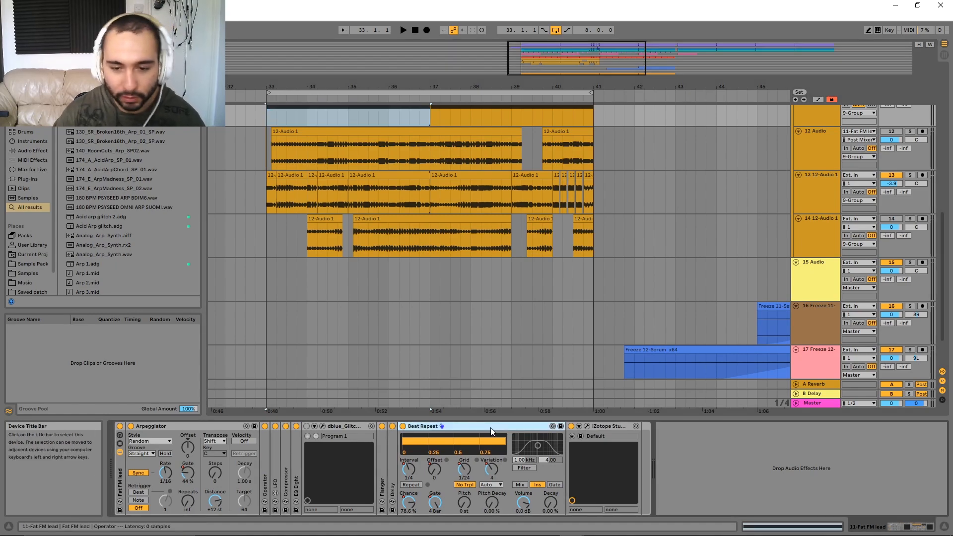